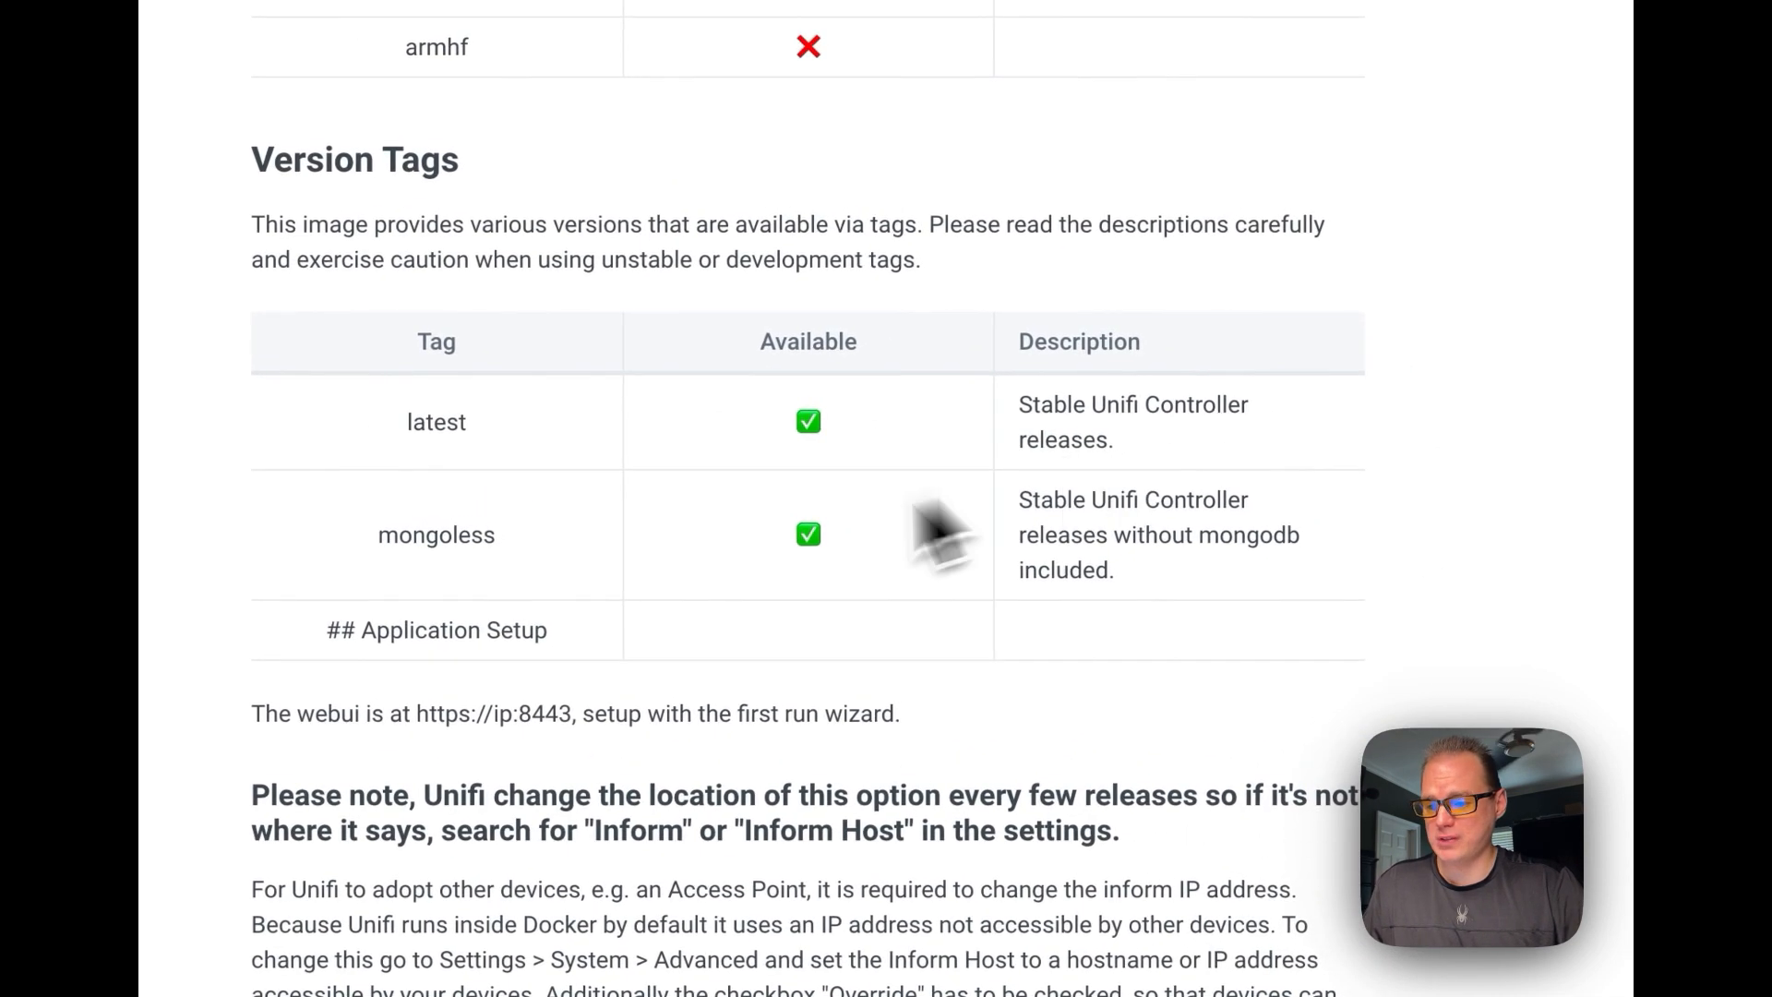
- Read the unifi-controller image documentation from the version tags through device adoption and reverse proxies to the docker-compose example
scroll(683, 623, down, 5)
scroll(671, 609, down, 3)
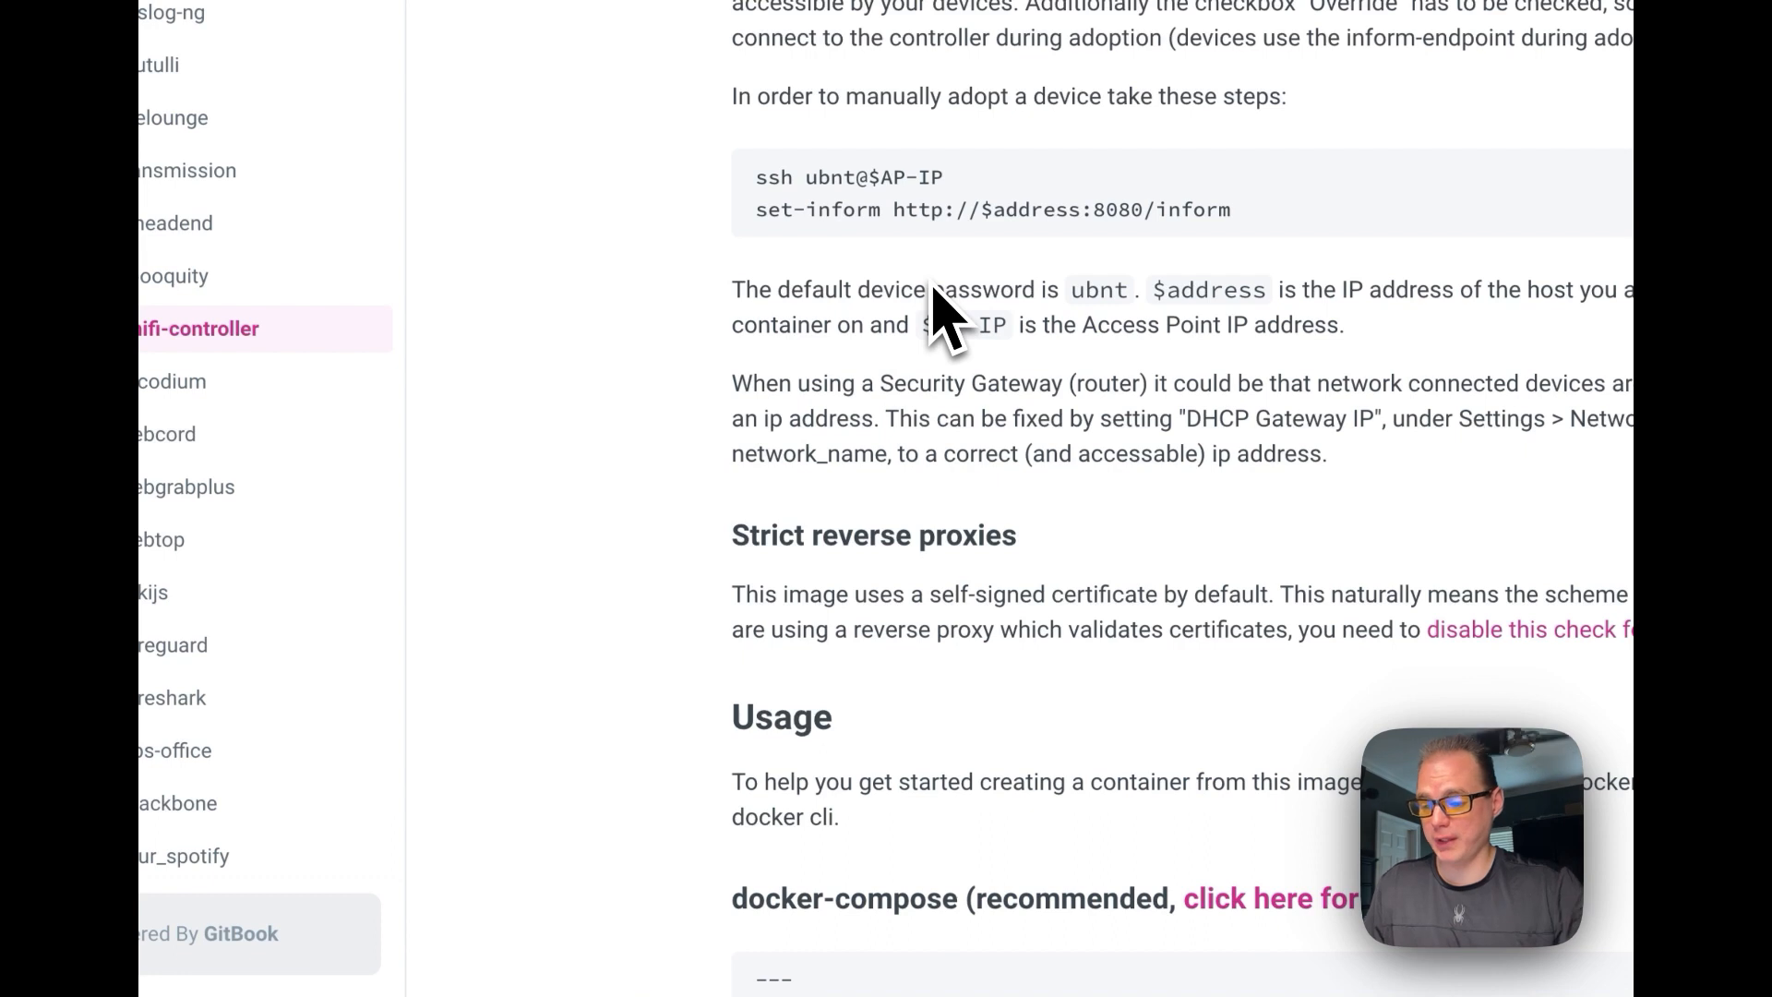
scroll(934, 288, down, 1)
scroll(936, 304, down, 1)
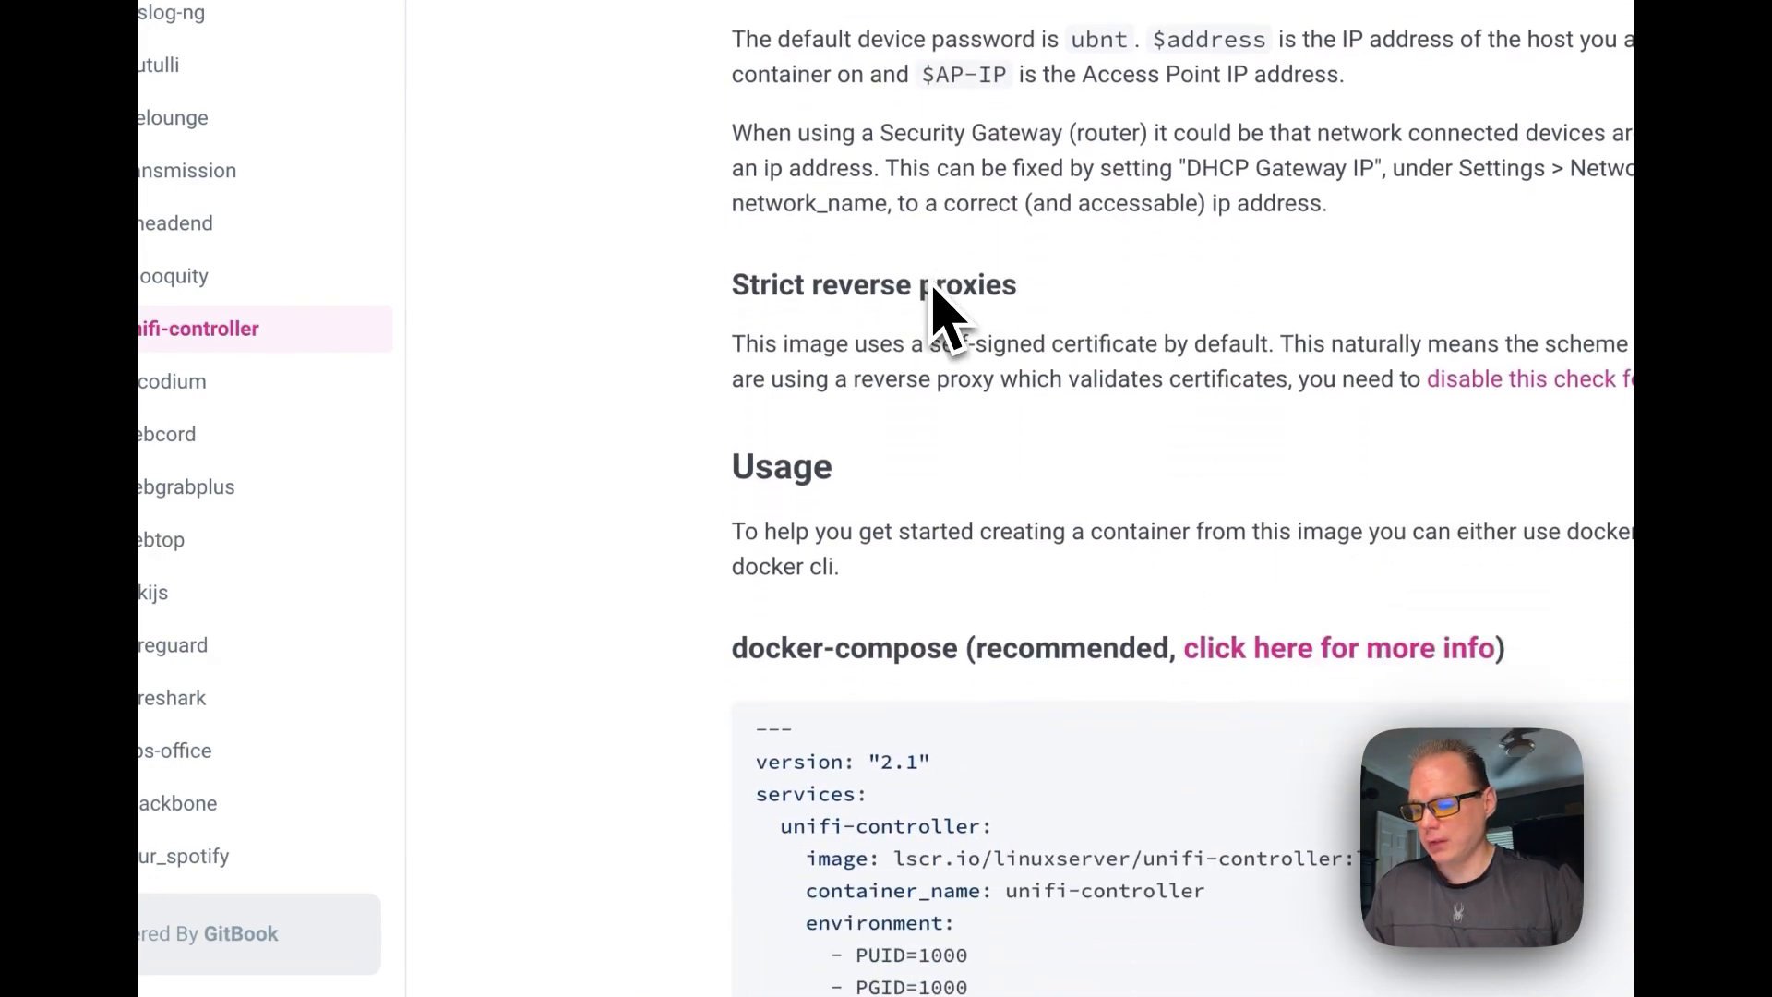
scroll(937, 317, down, 3)
scroll(886, 420, down, 15)
scroll(877, 417, up, 1)
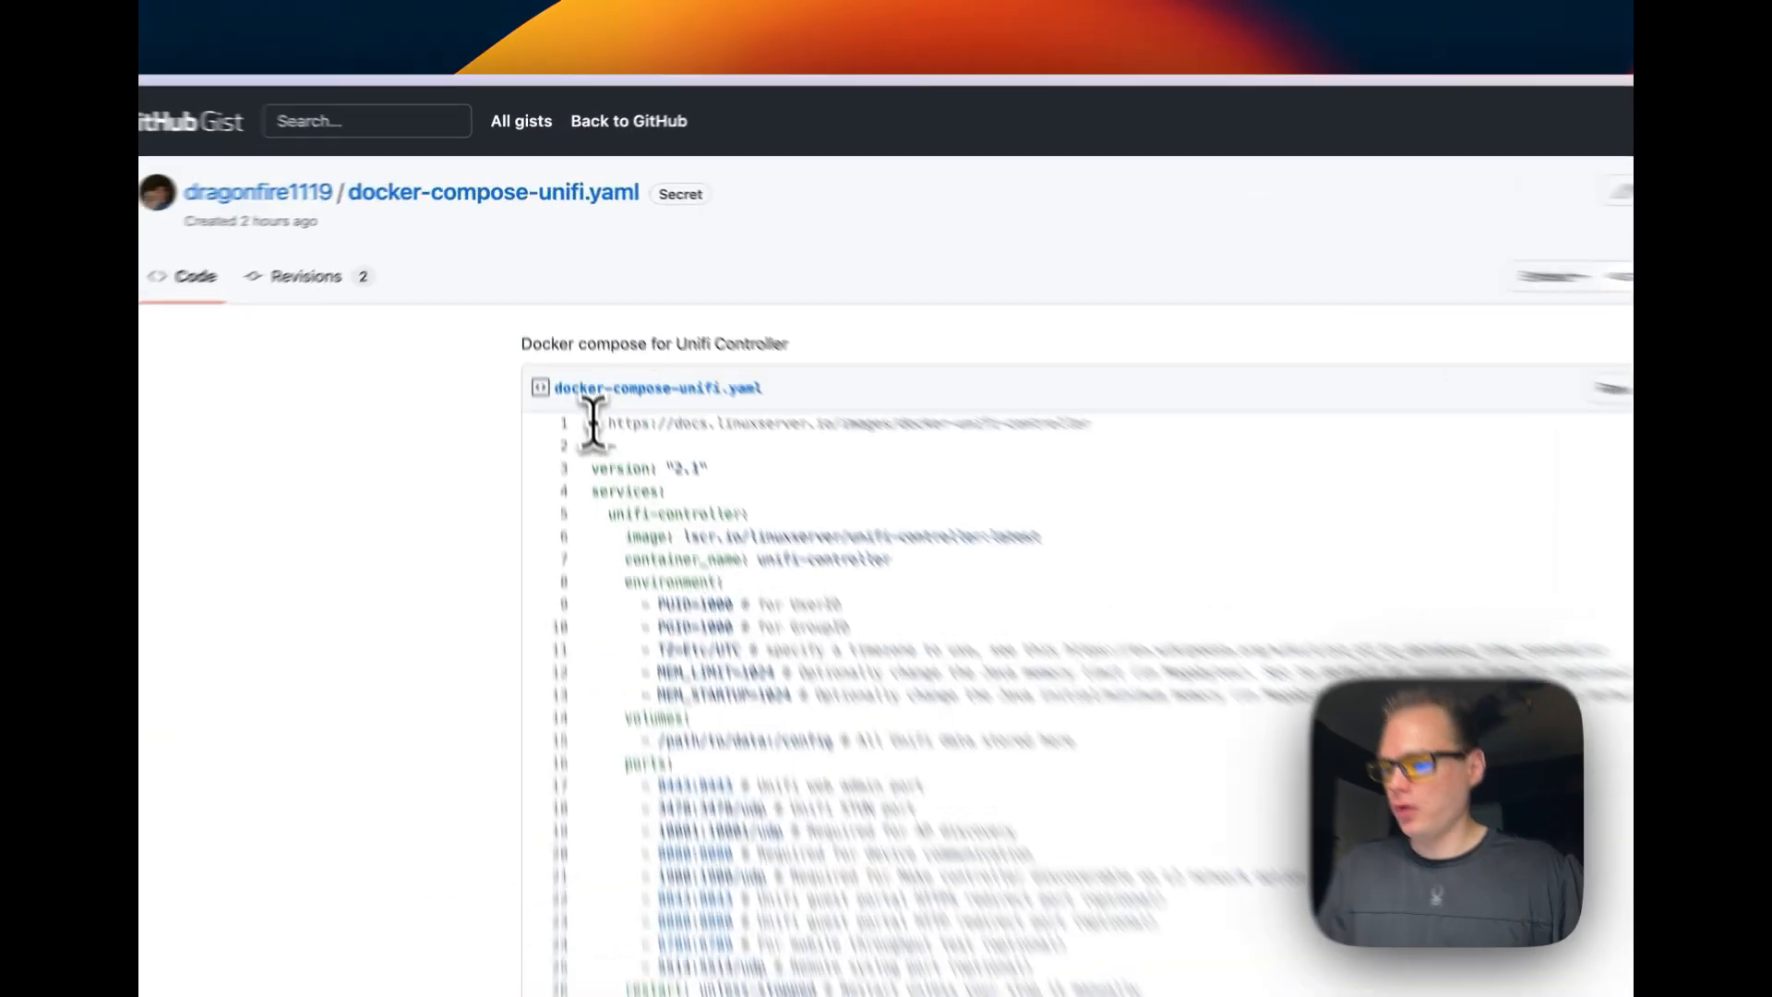
- In the docker-compose-unifi.yaml gist, examine the source link, compose version, service name, image and container name lines
drag(573, 328, 909, 343)
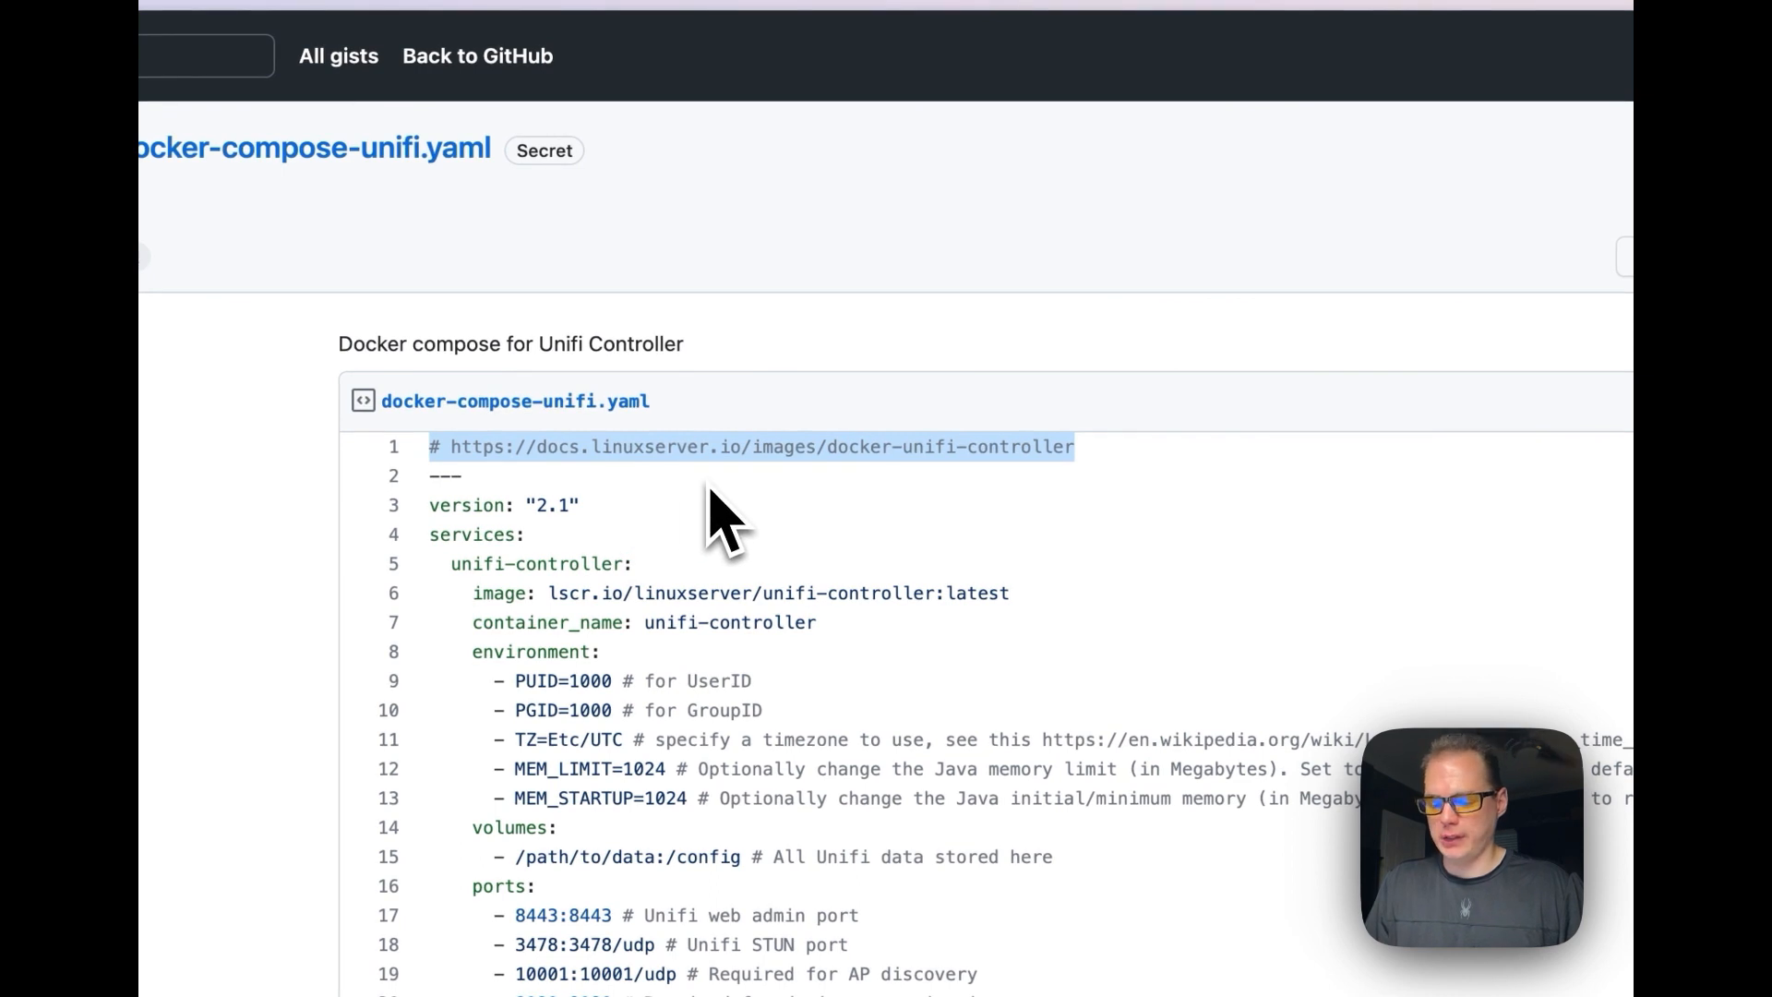
drag(429, 504, 581, 505)
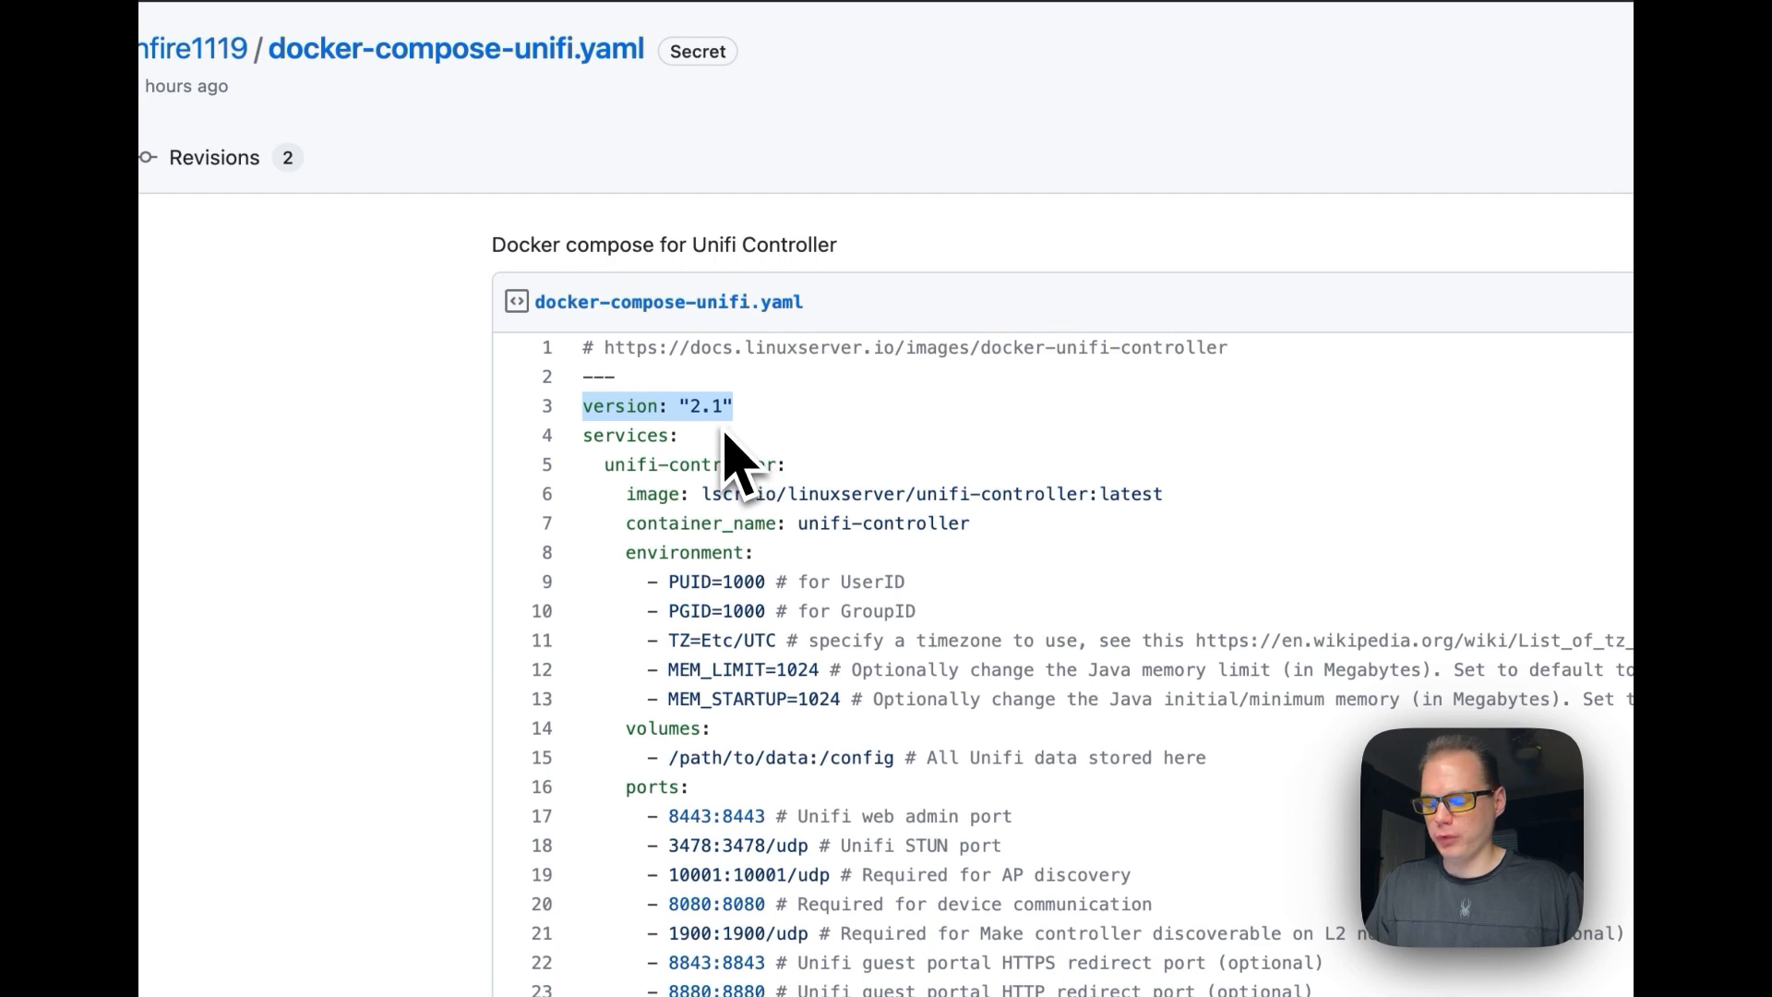
drag(581, 435, 754, 464)
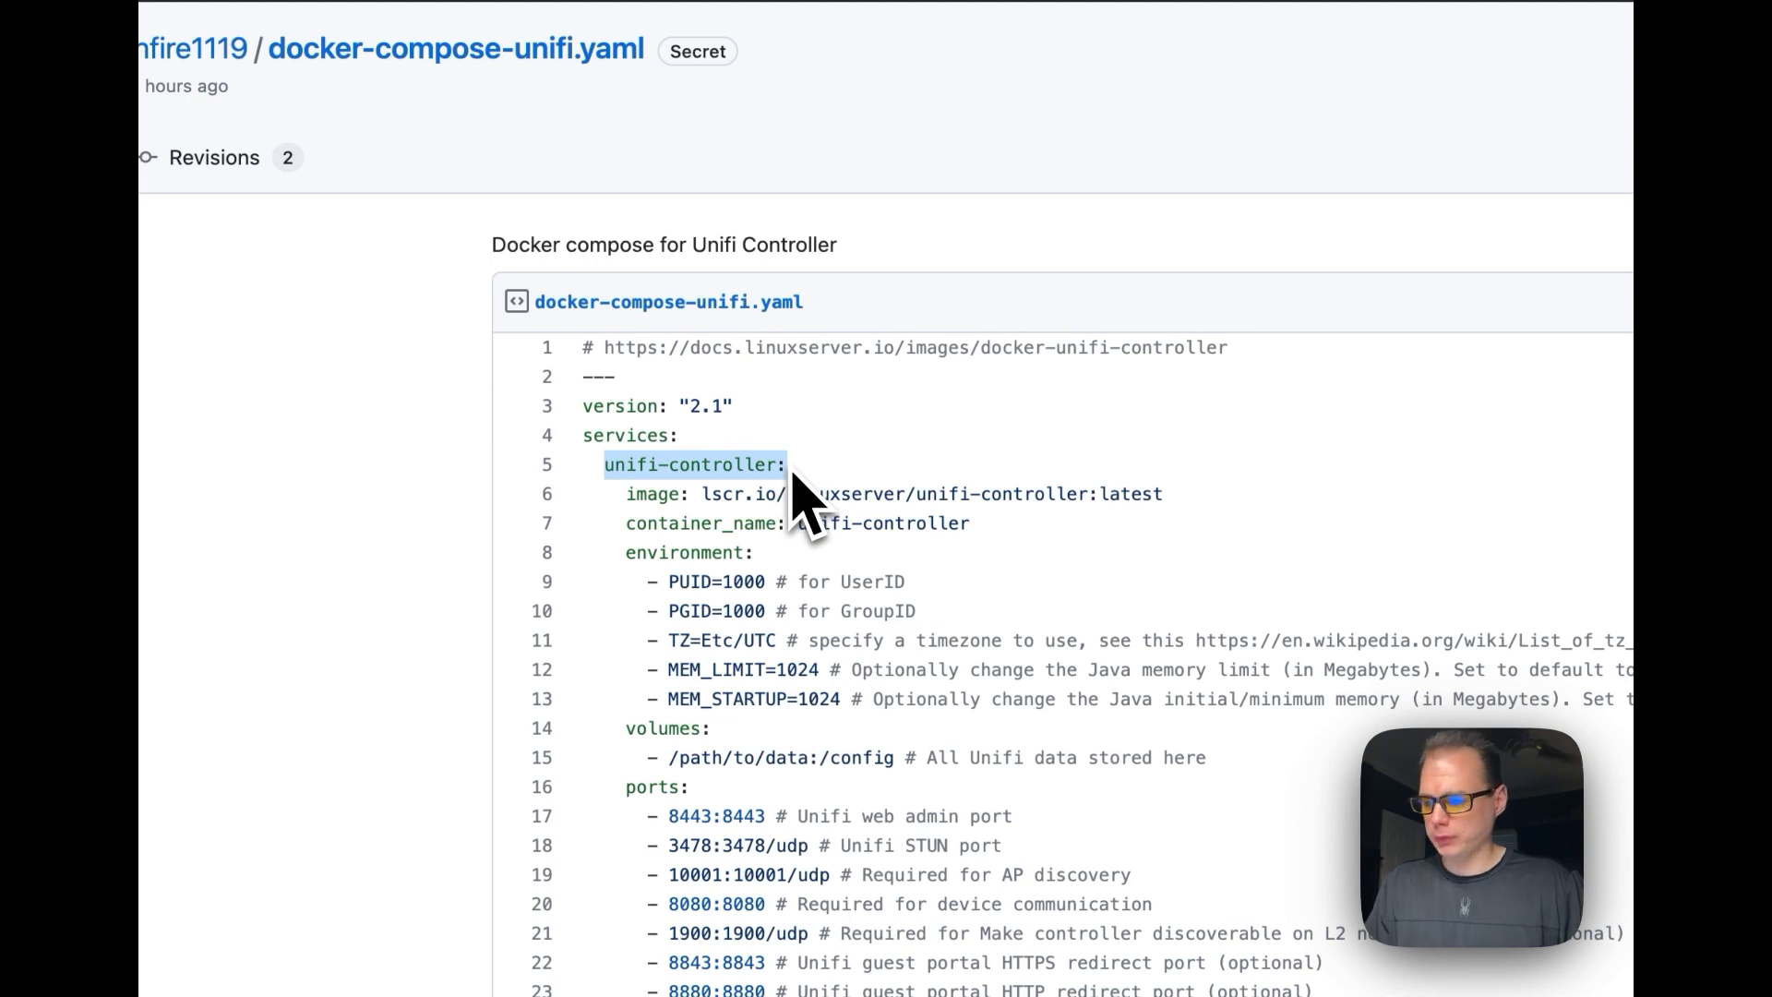
drag(626, 494, 1165, 496)
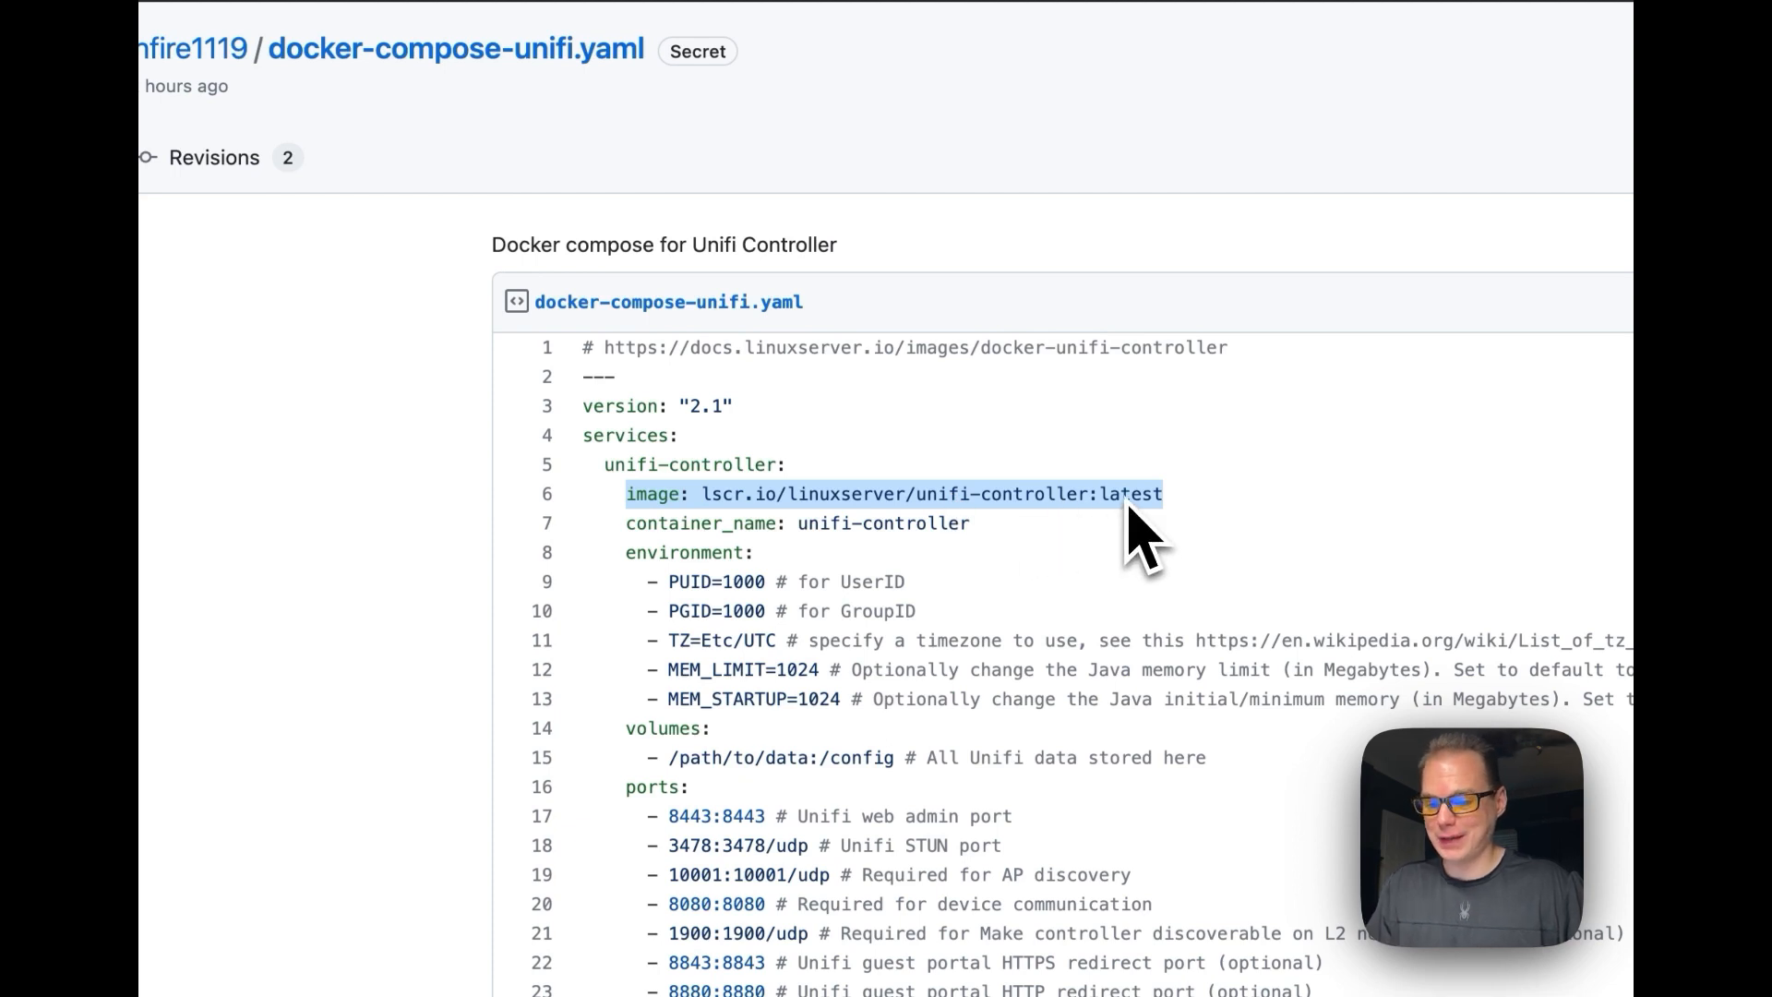
drag(626, 523, 970, 523)
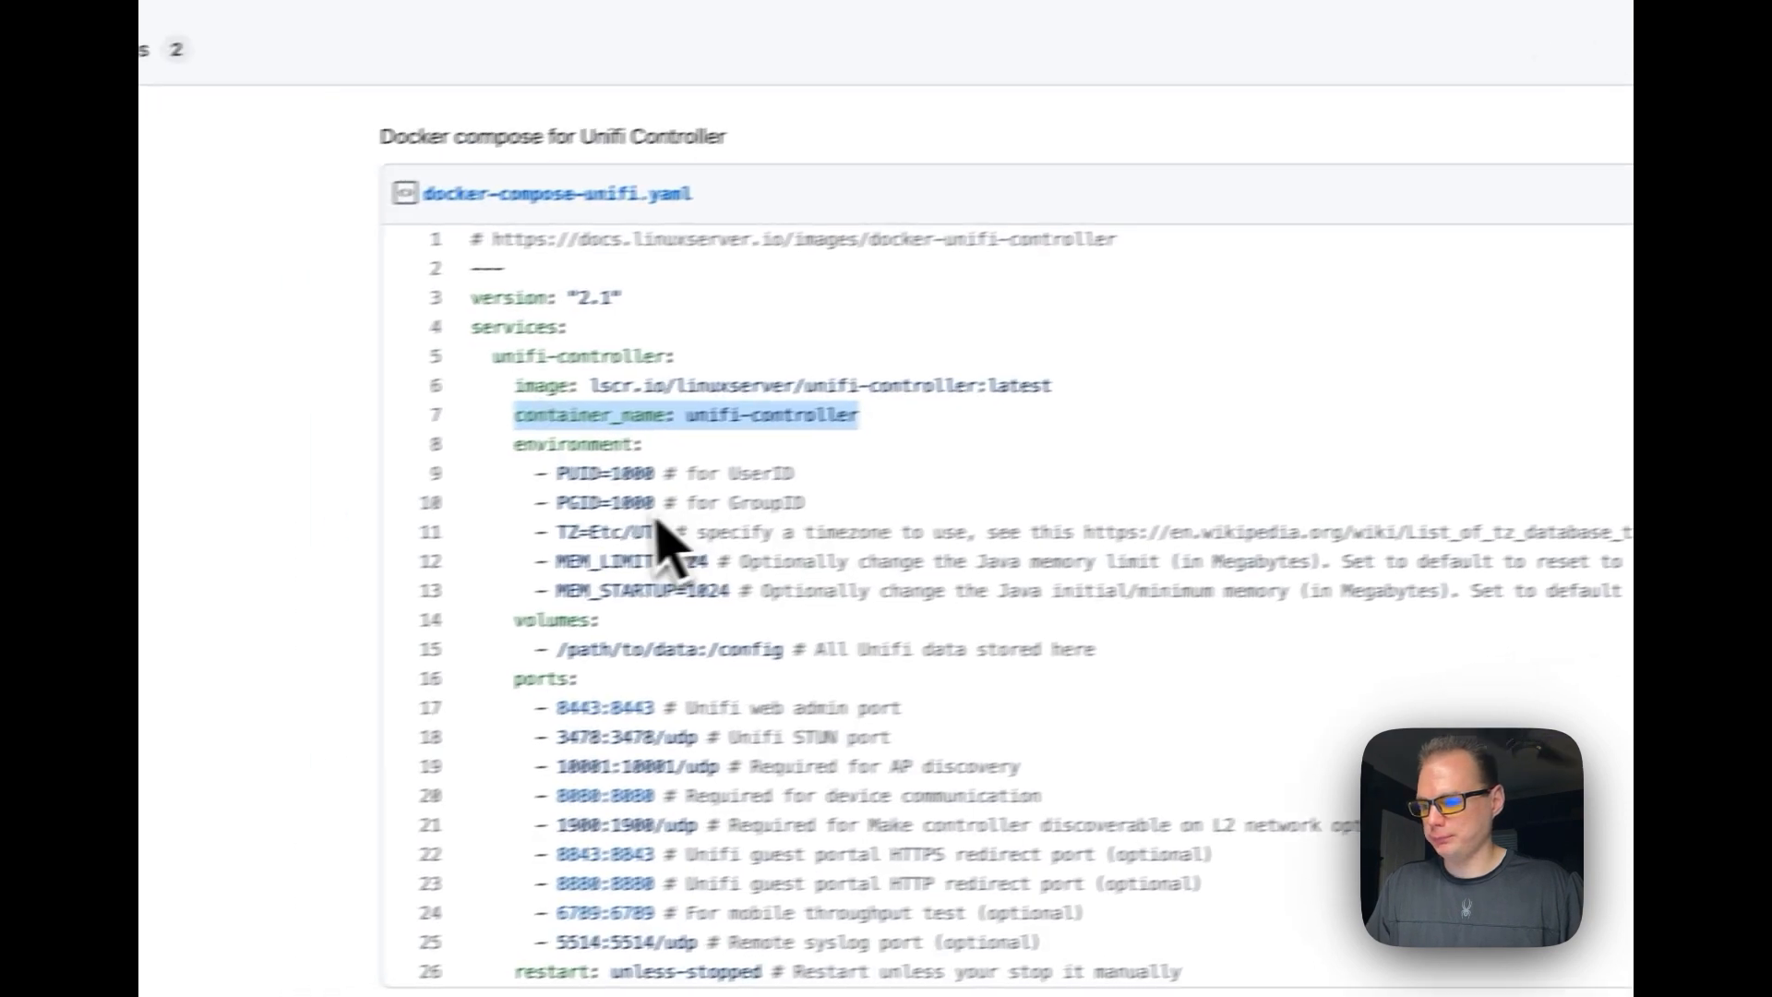
- Examine the environment block of the compose file, covering user and group IDs, timezone with its reference link, and Java memory settings
drag(582, 431, 989, 578)
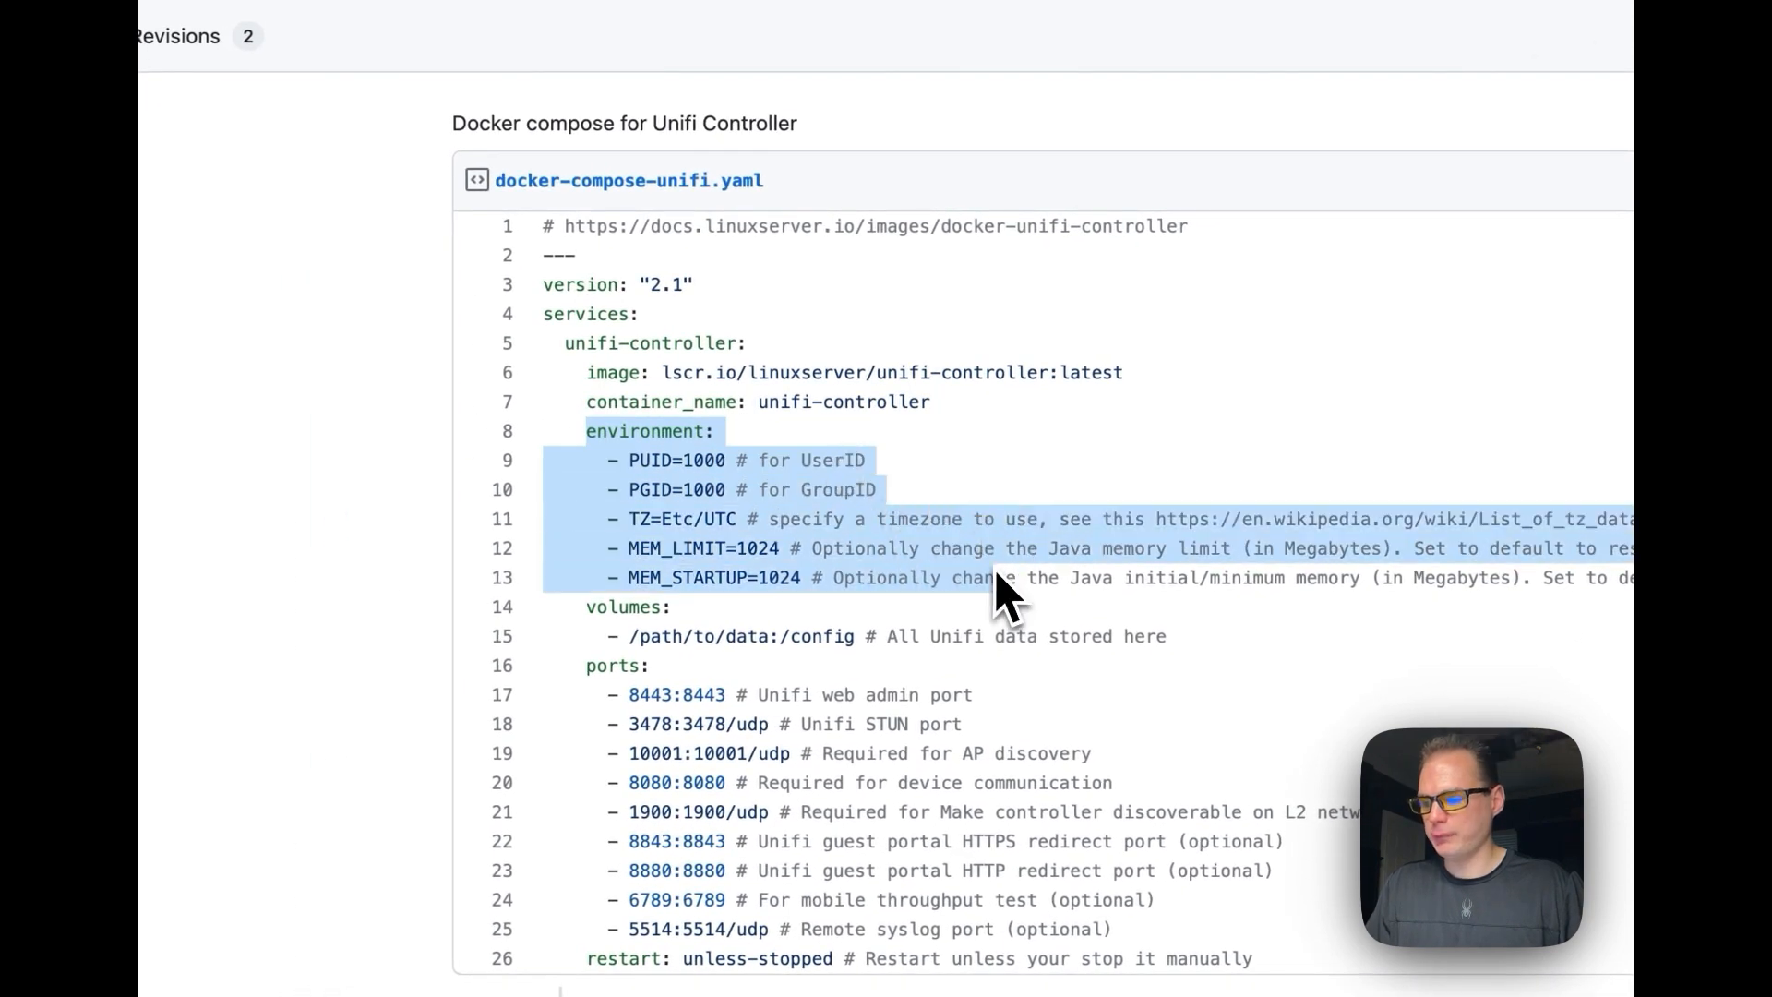
click(646, 458)
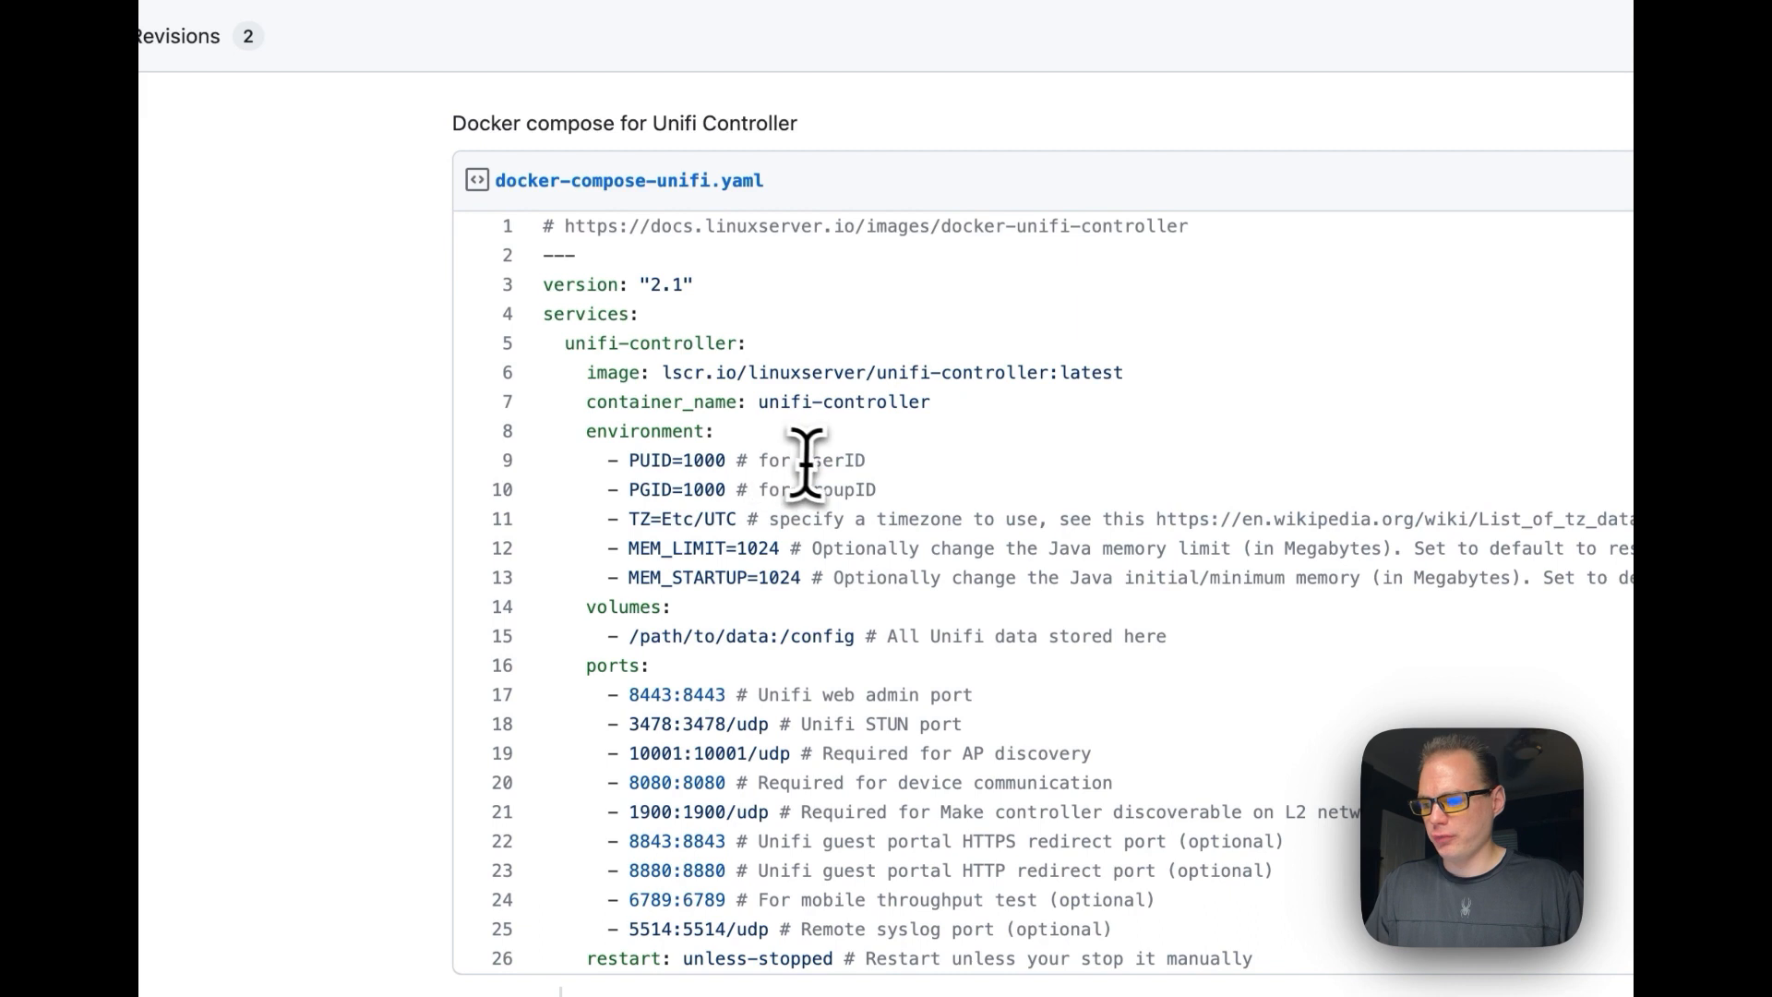
drag(678, 525, 850, 522)
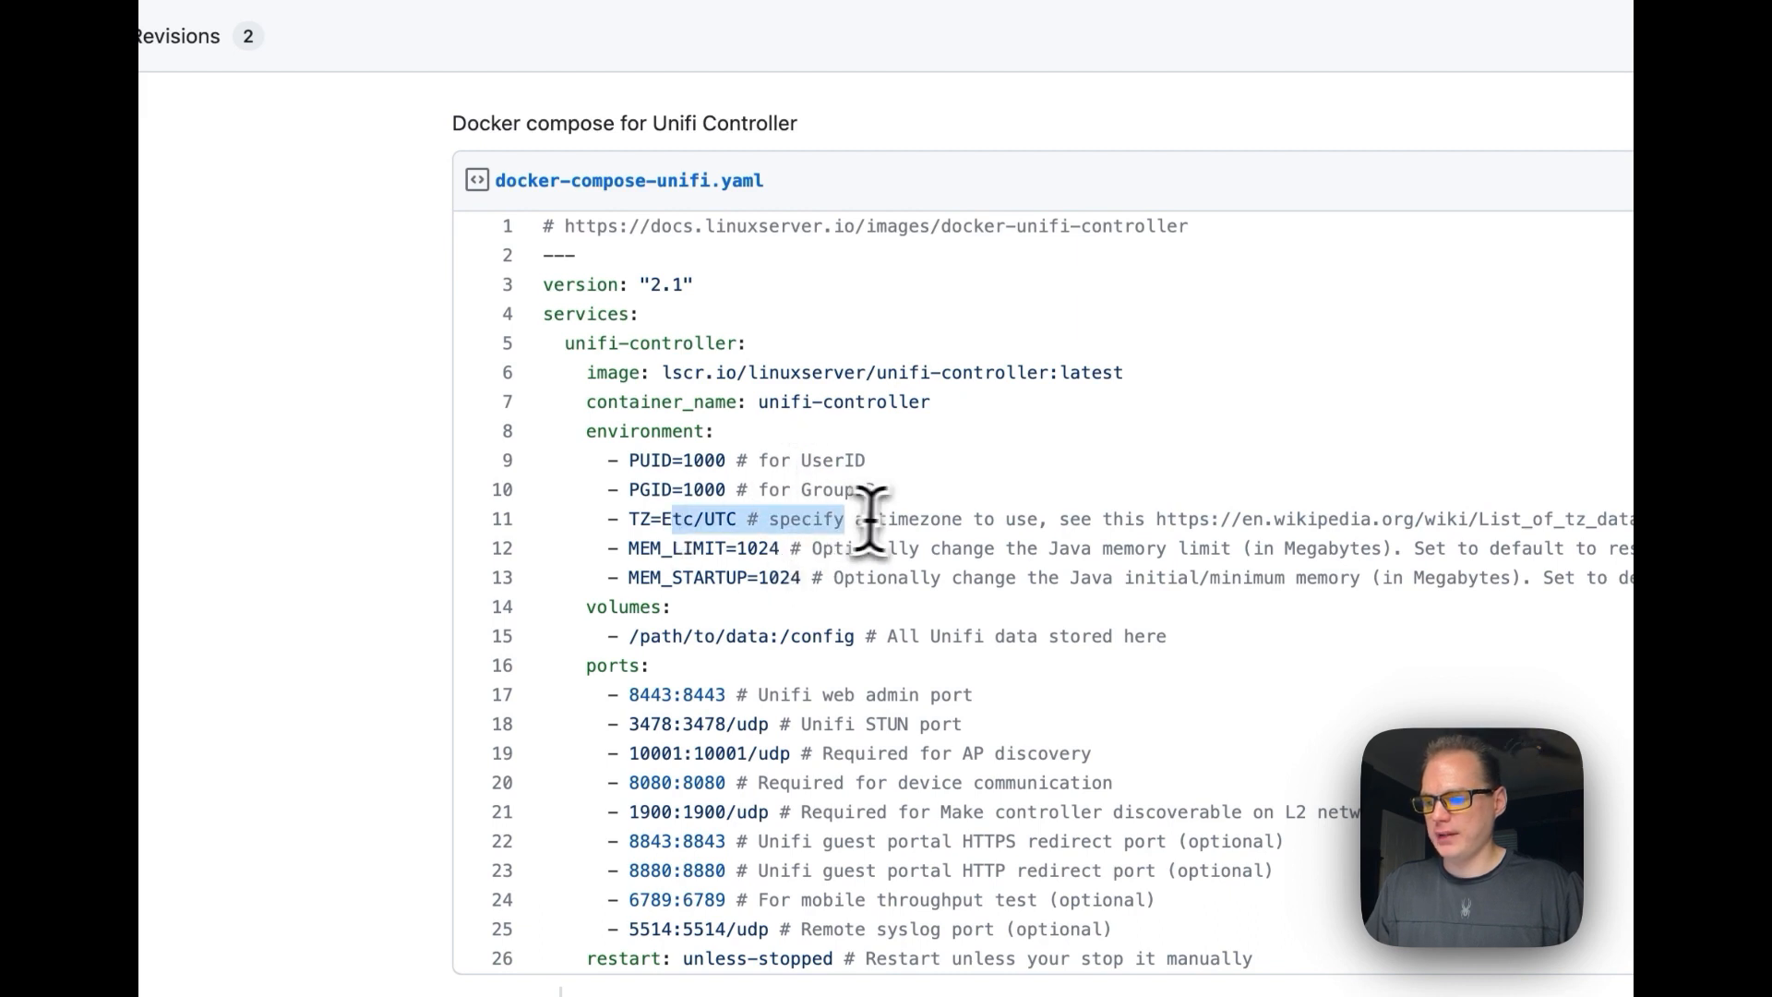
click(810, 522)
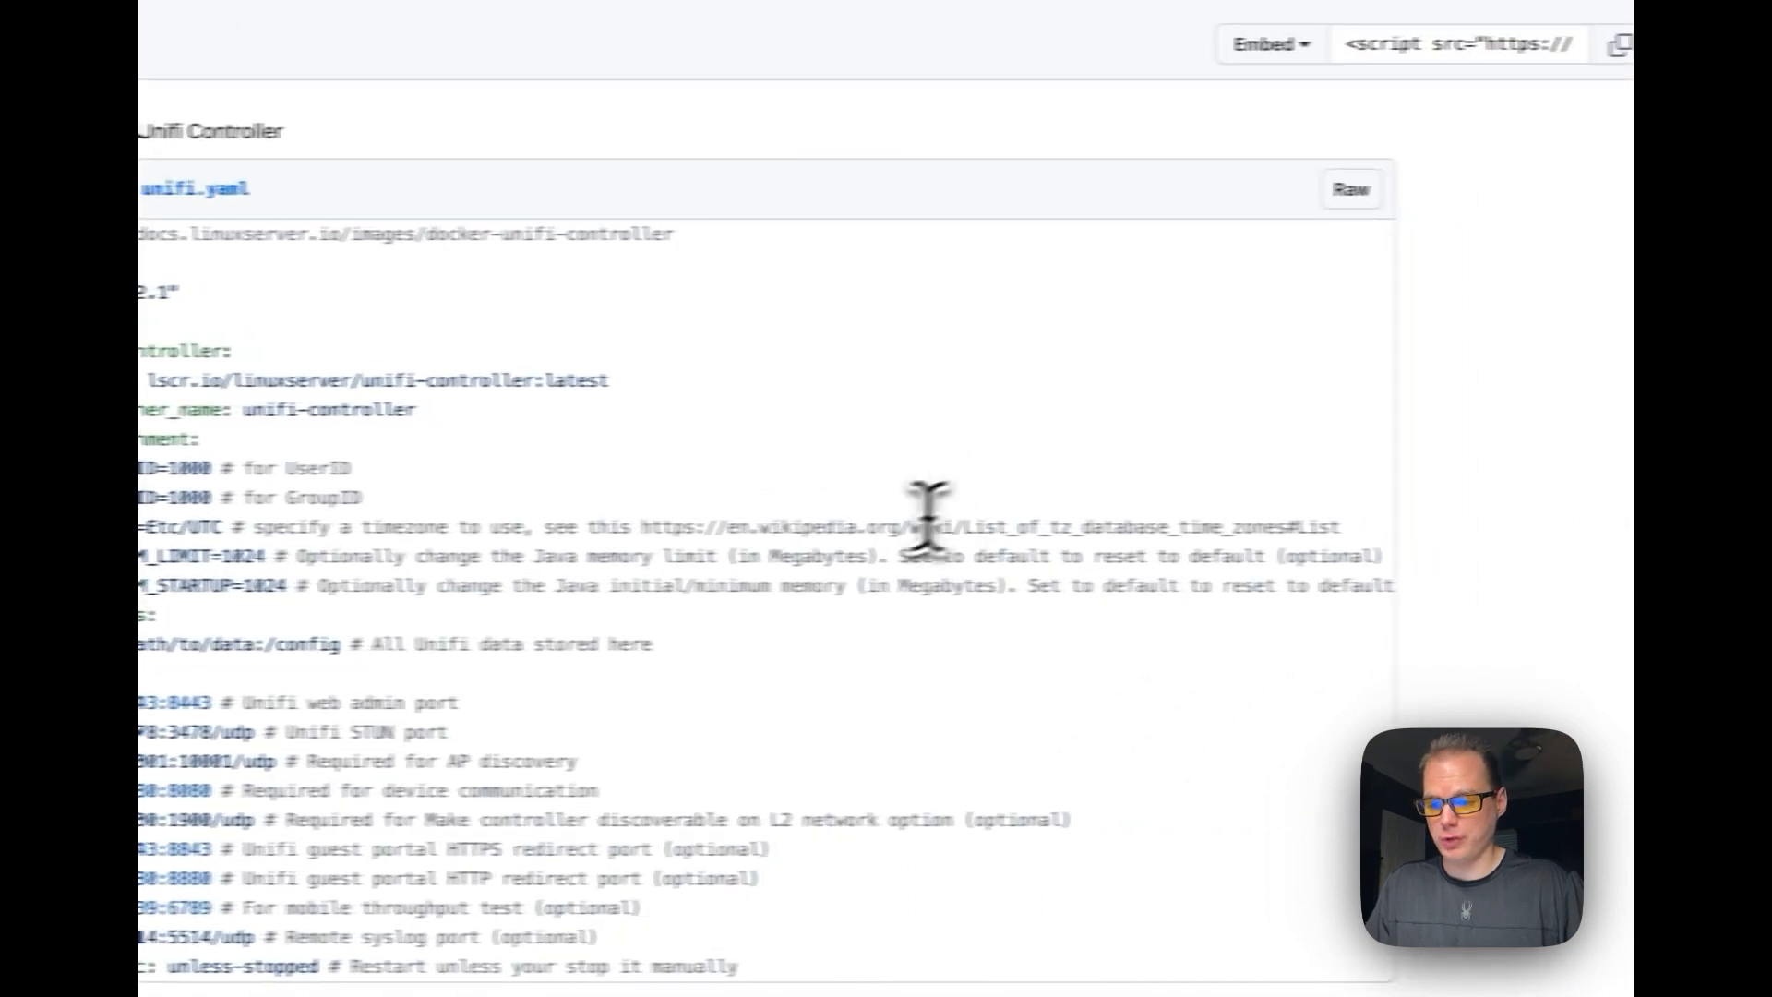
drag(1156, 518, 1225, 527)
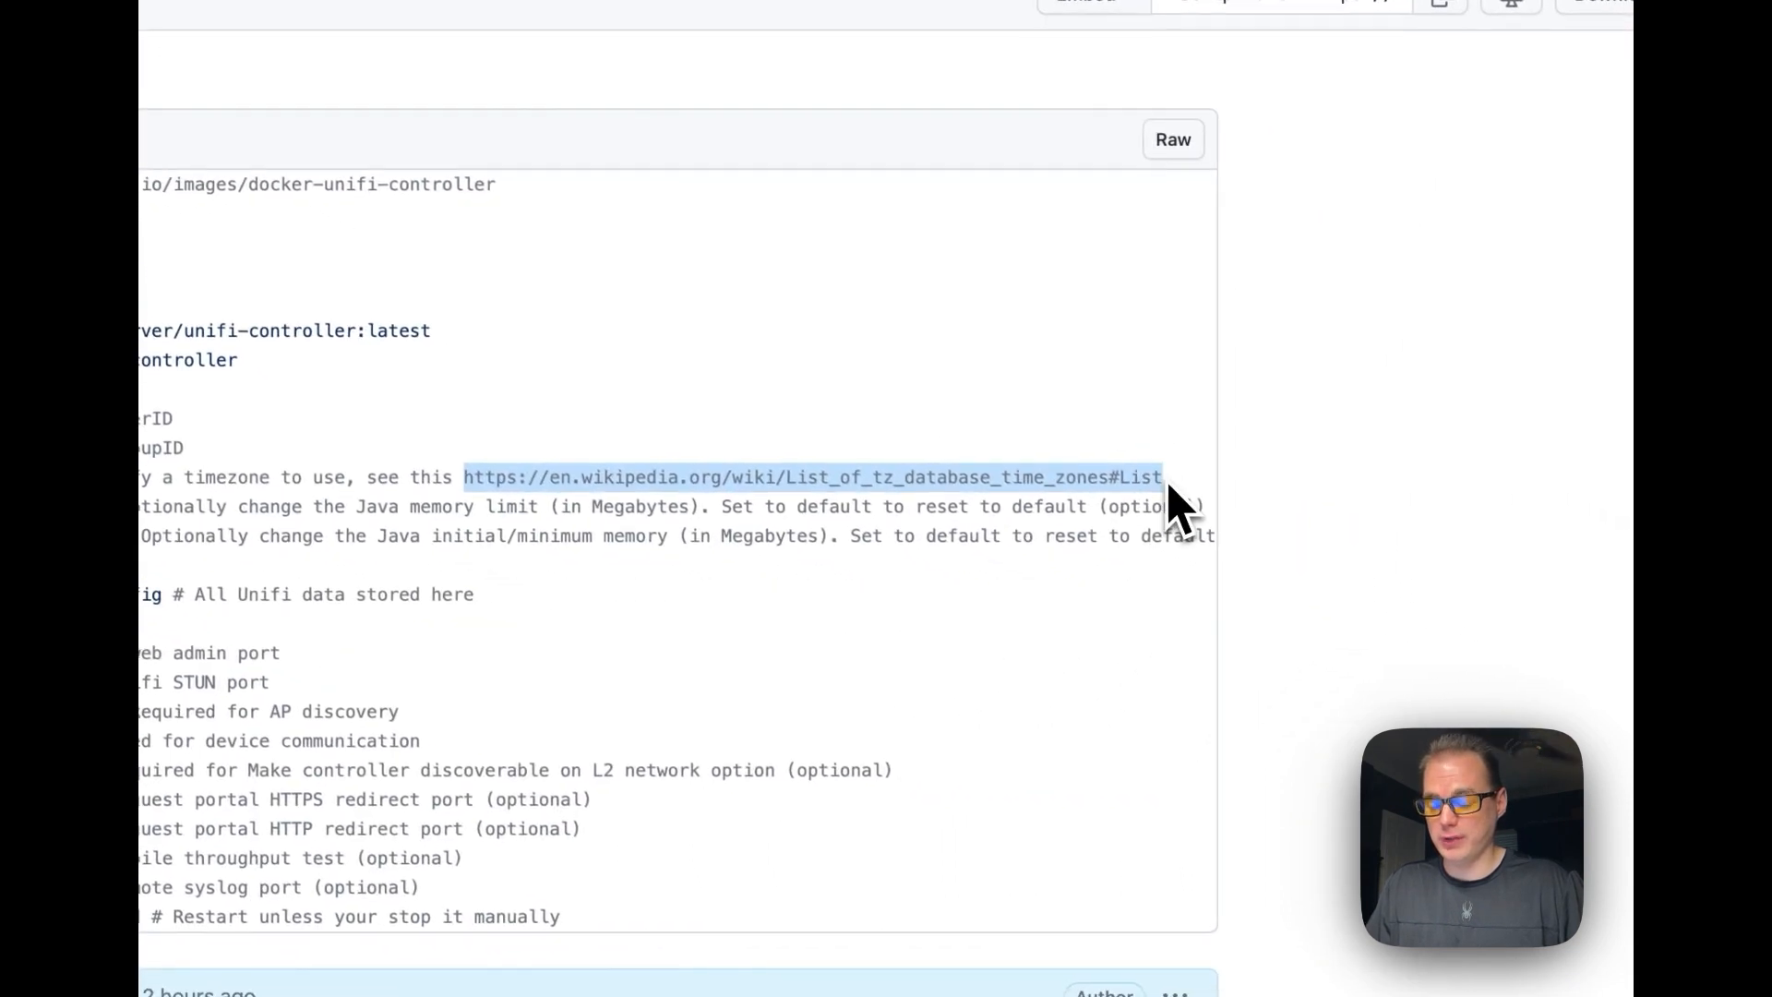
click(620, 502)
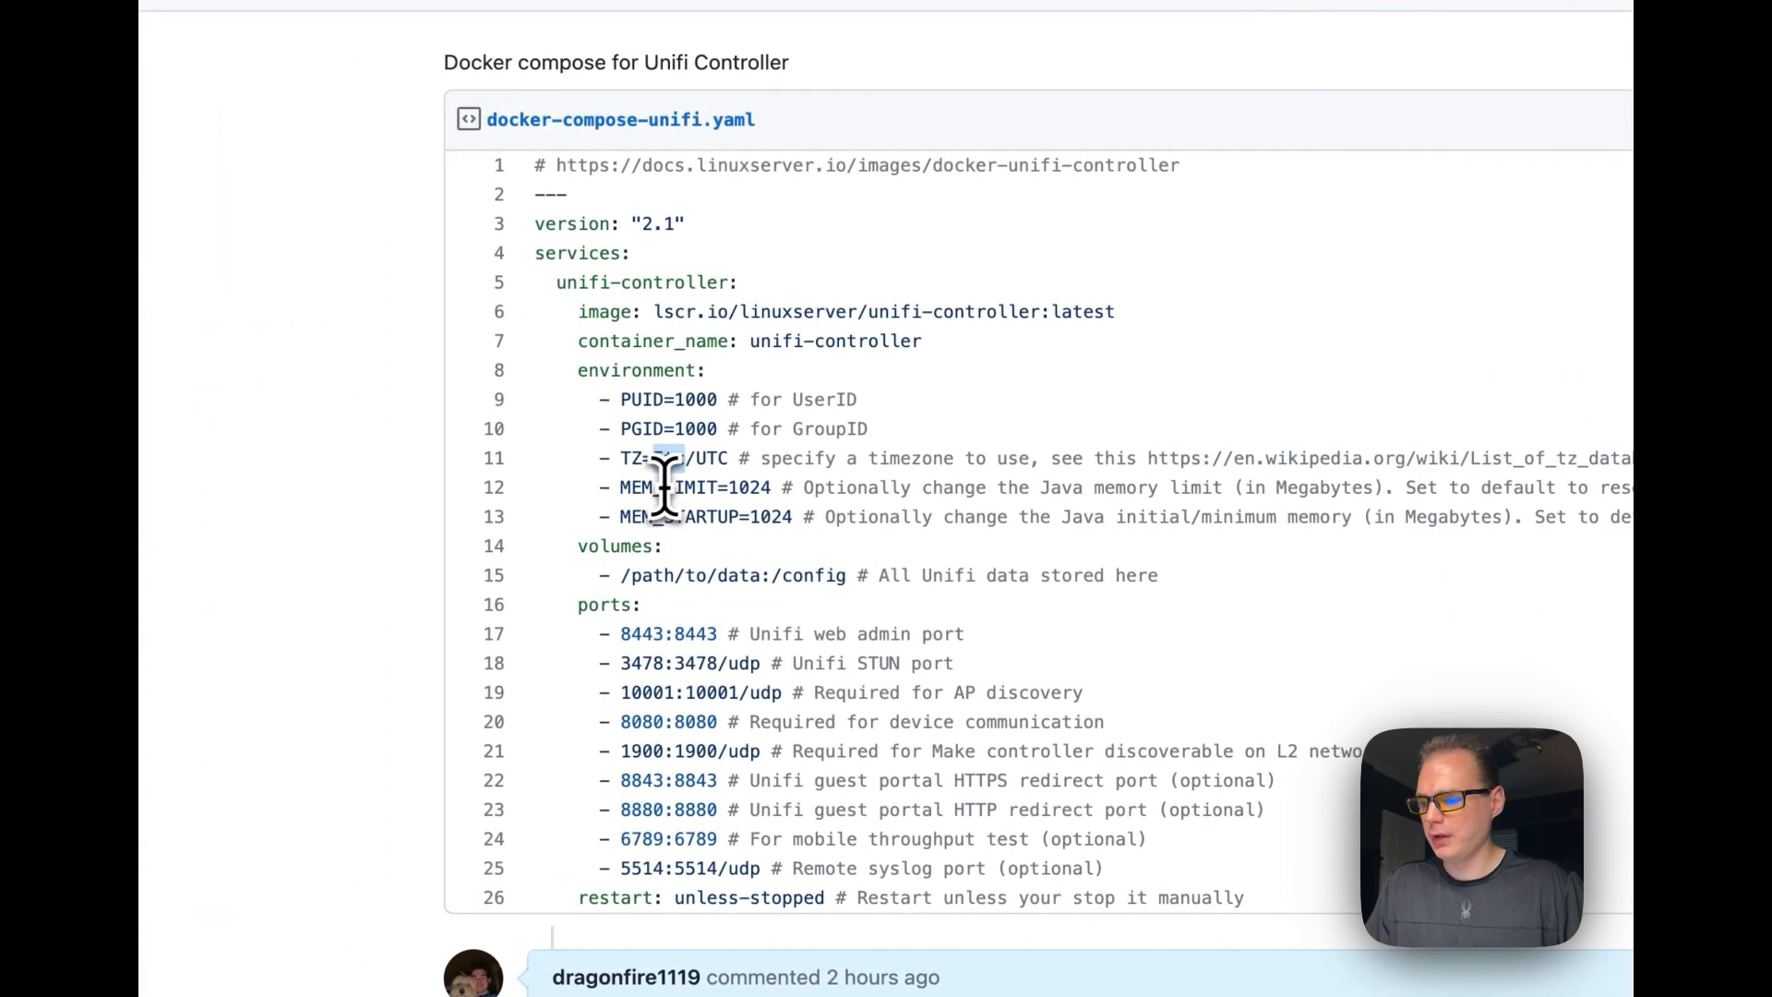
drag(620, 487, 868, 489)
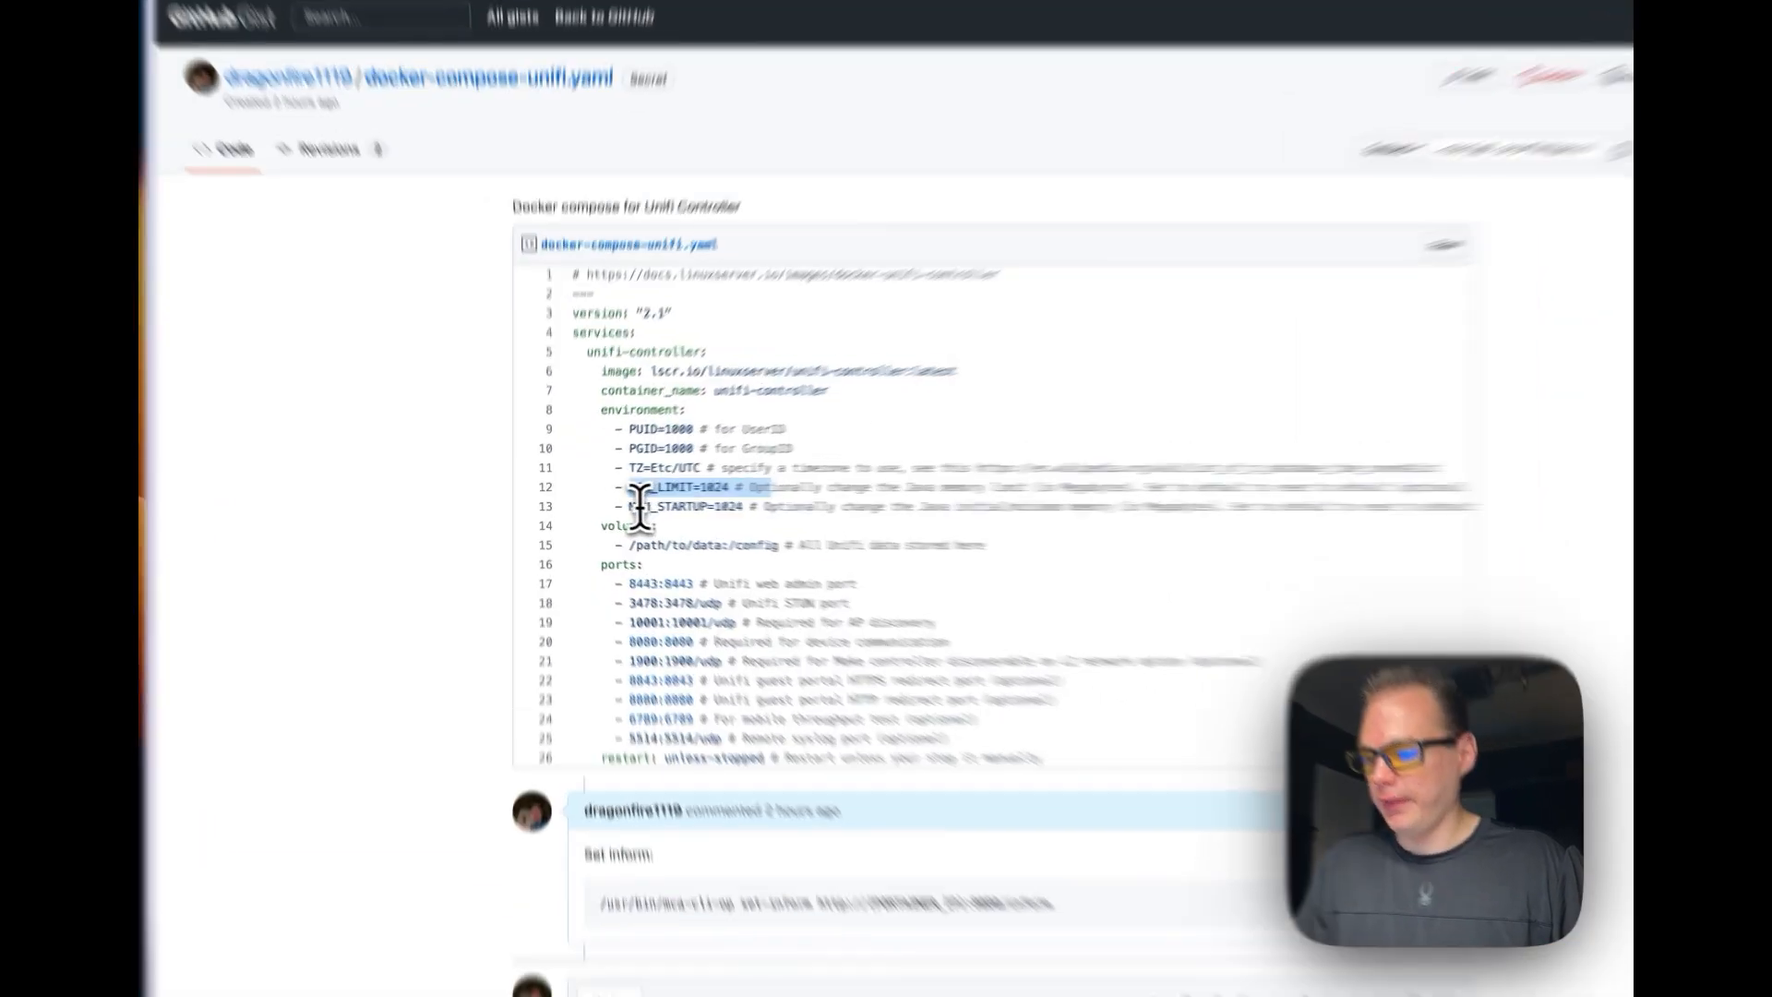
drag(610, 506, 708, 507)
drag(858, 513, 835, 513)
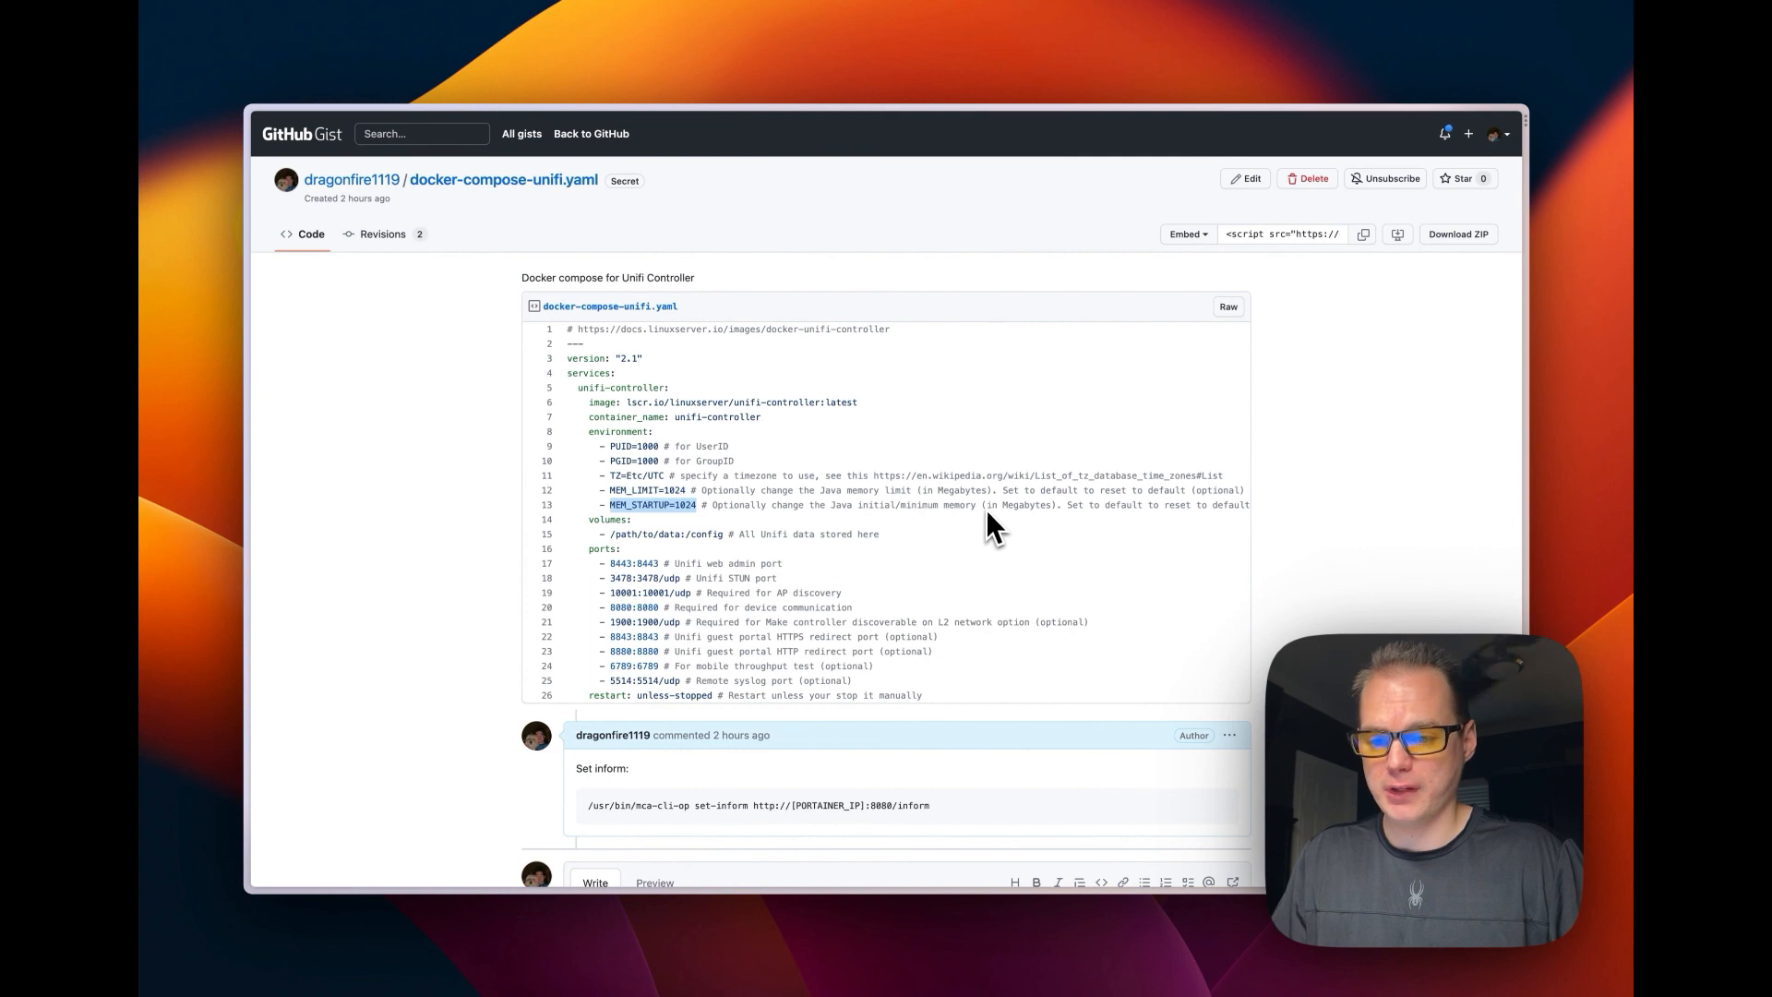
- Examine the volumes block, comparing the host path /path/to/data with the container's /config path and its comment
scroll(812, 553, down, 1)
drag(588, 482, 883, 499)
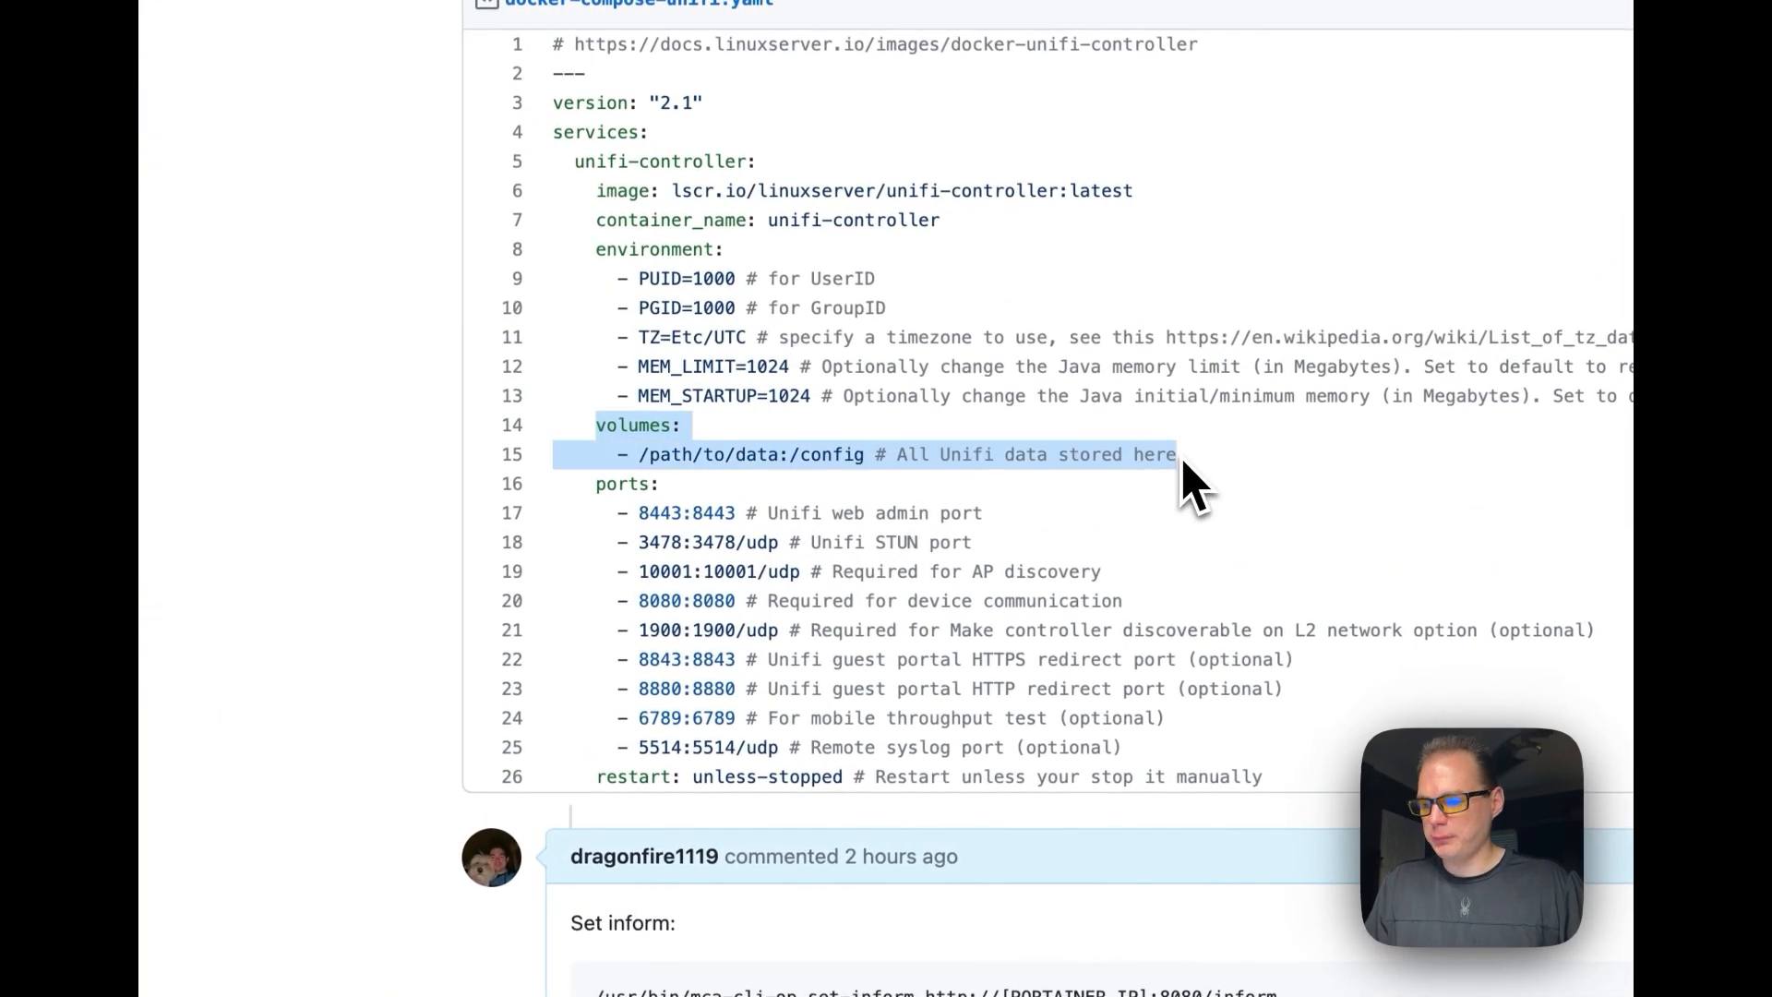
click(708, 457)
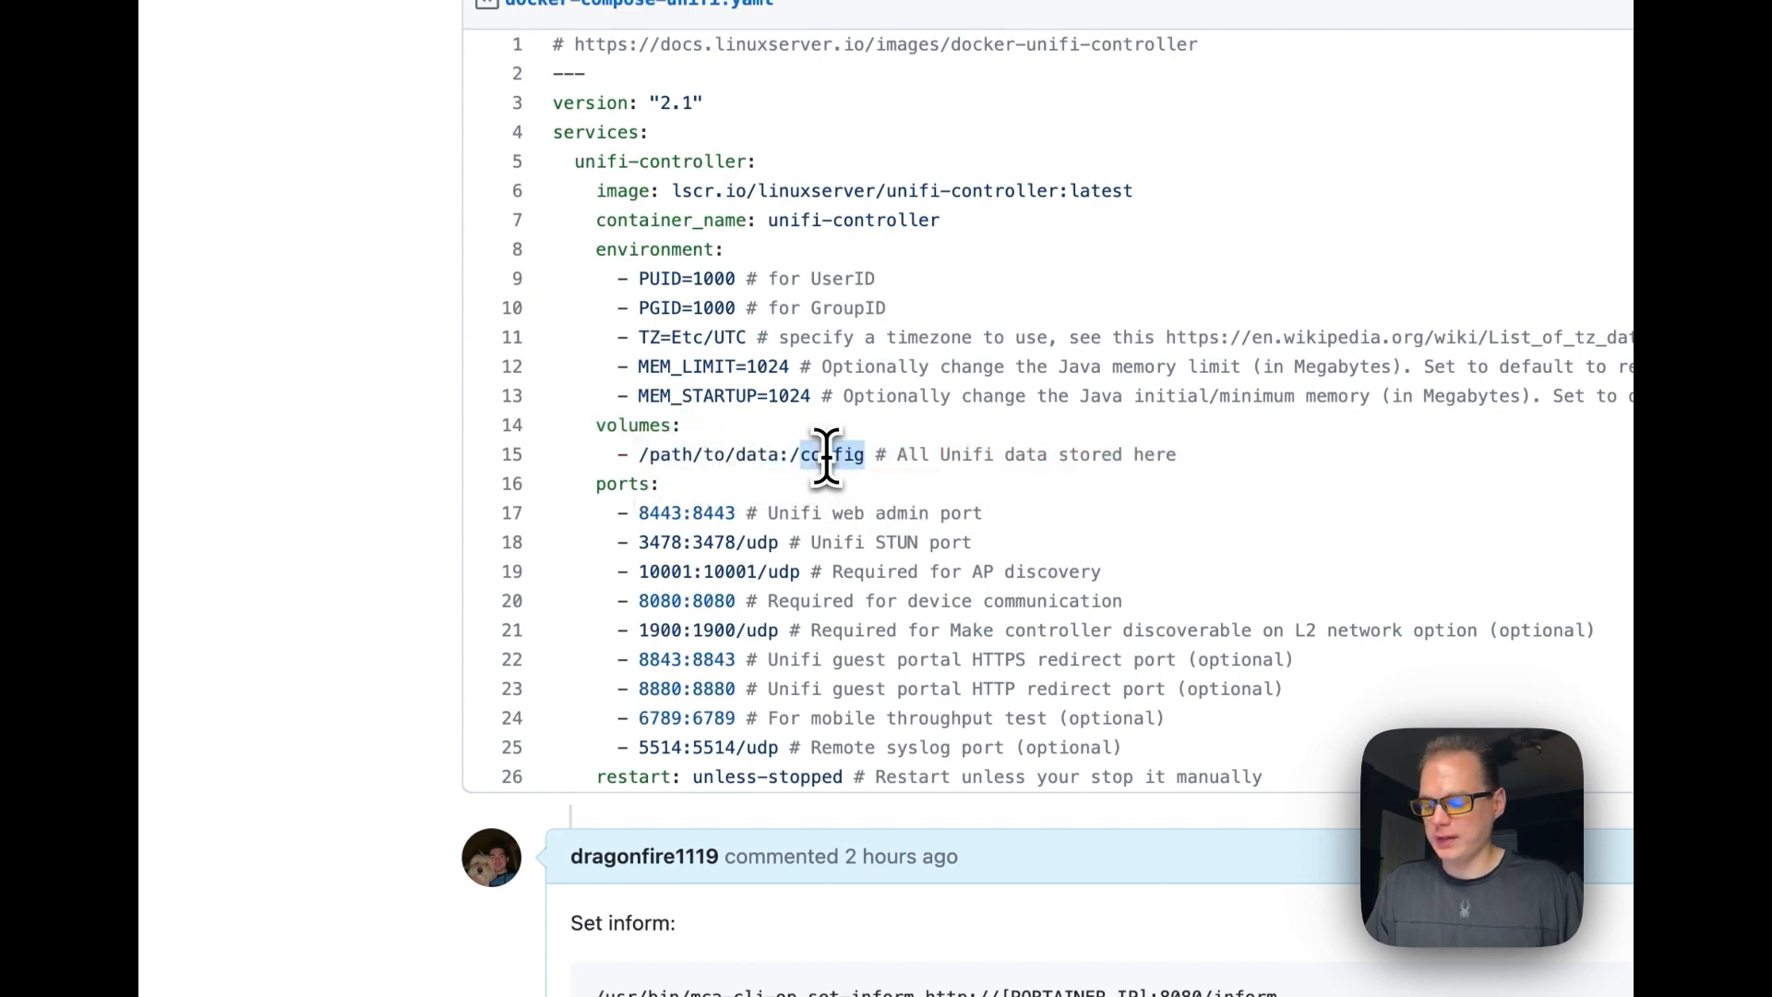
drag(640, 455, 781, 454)
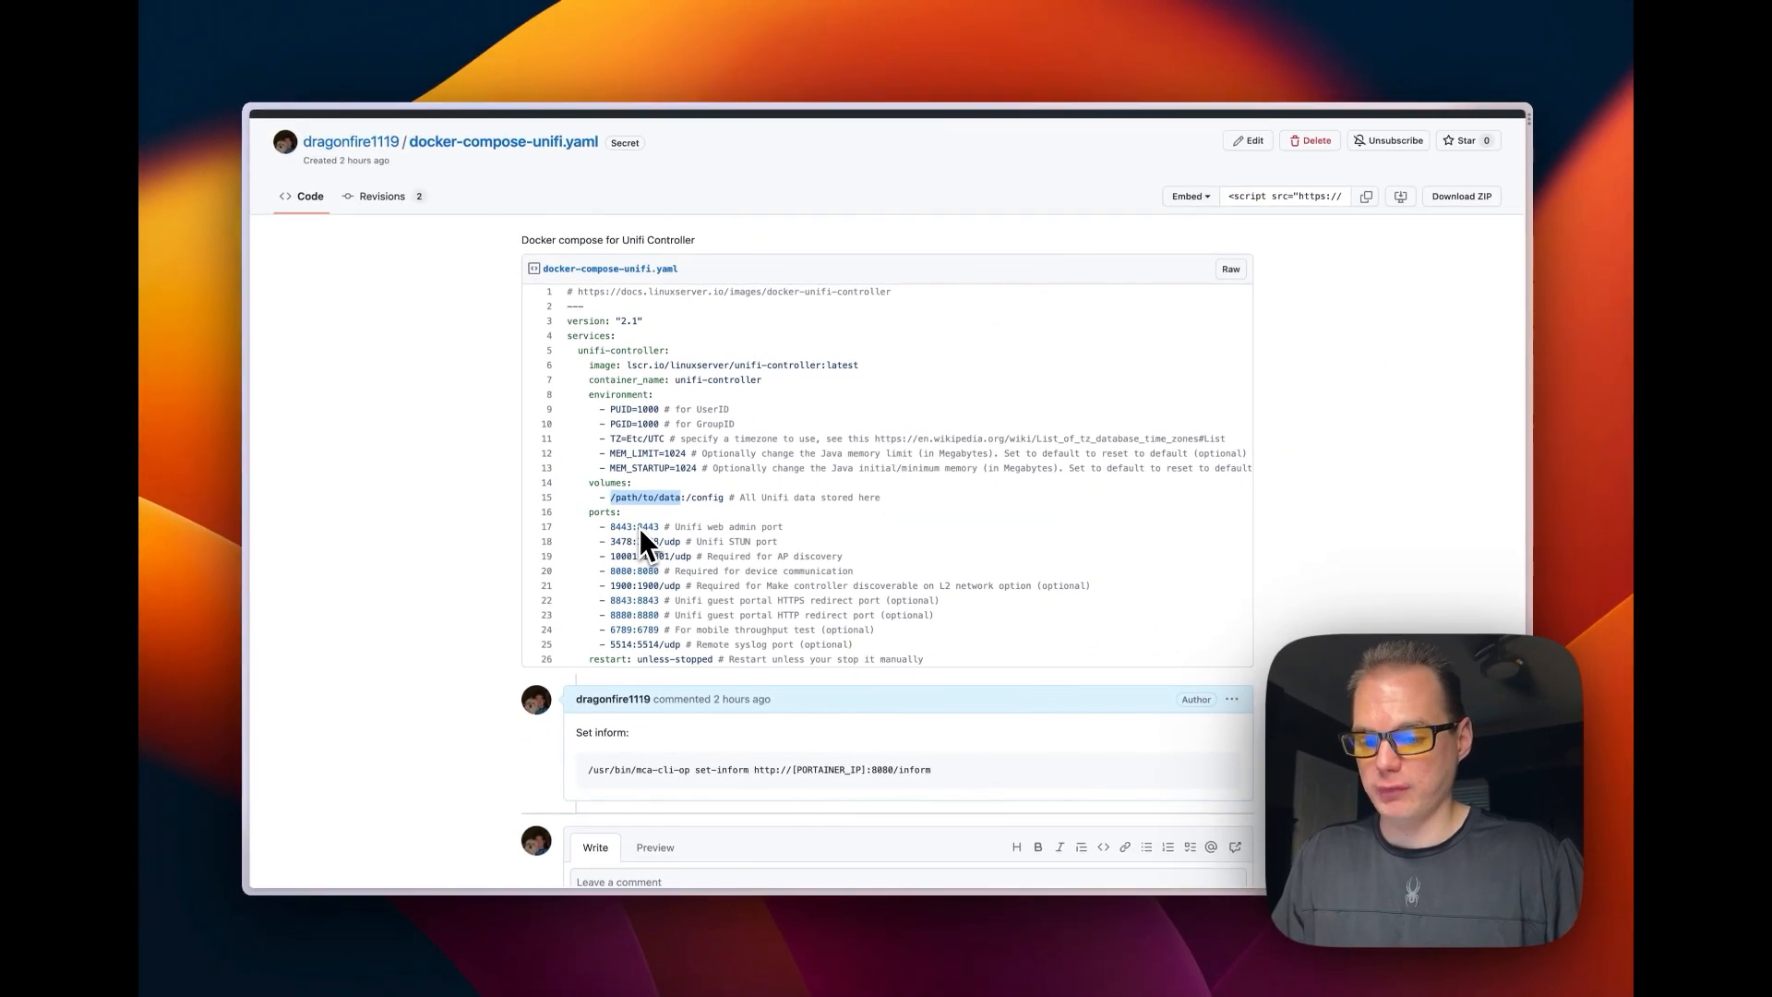
drag(690, 499, 827, 502)
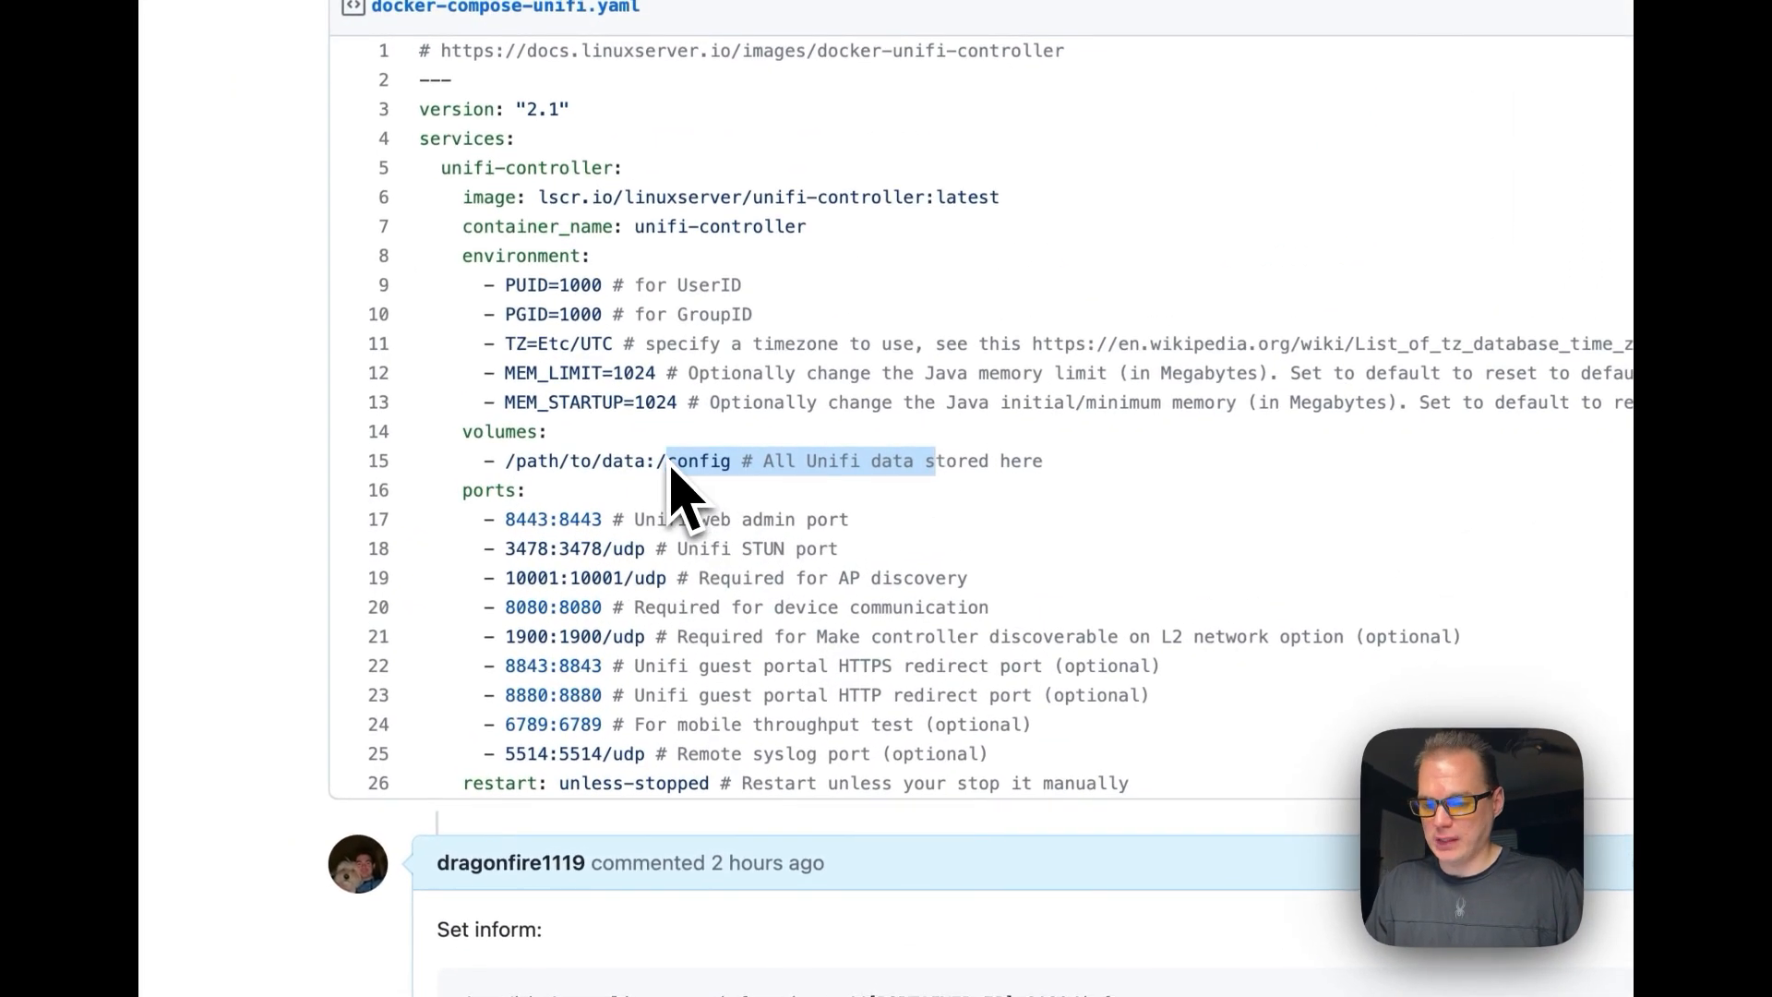
drag(755, 460, 1206, 482)
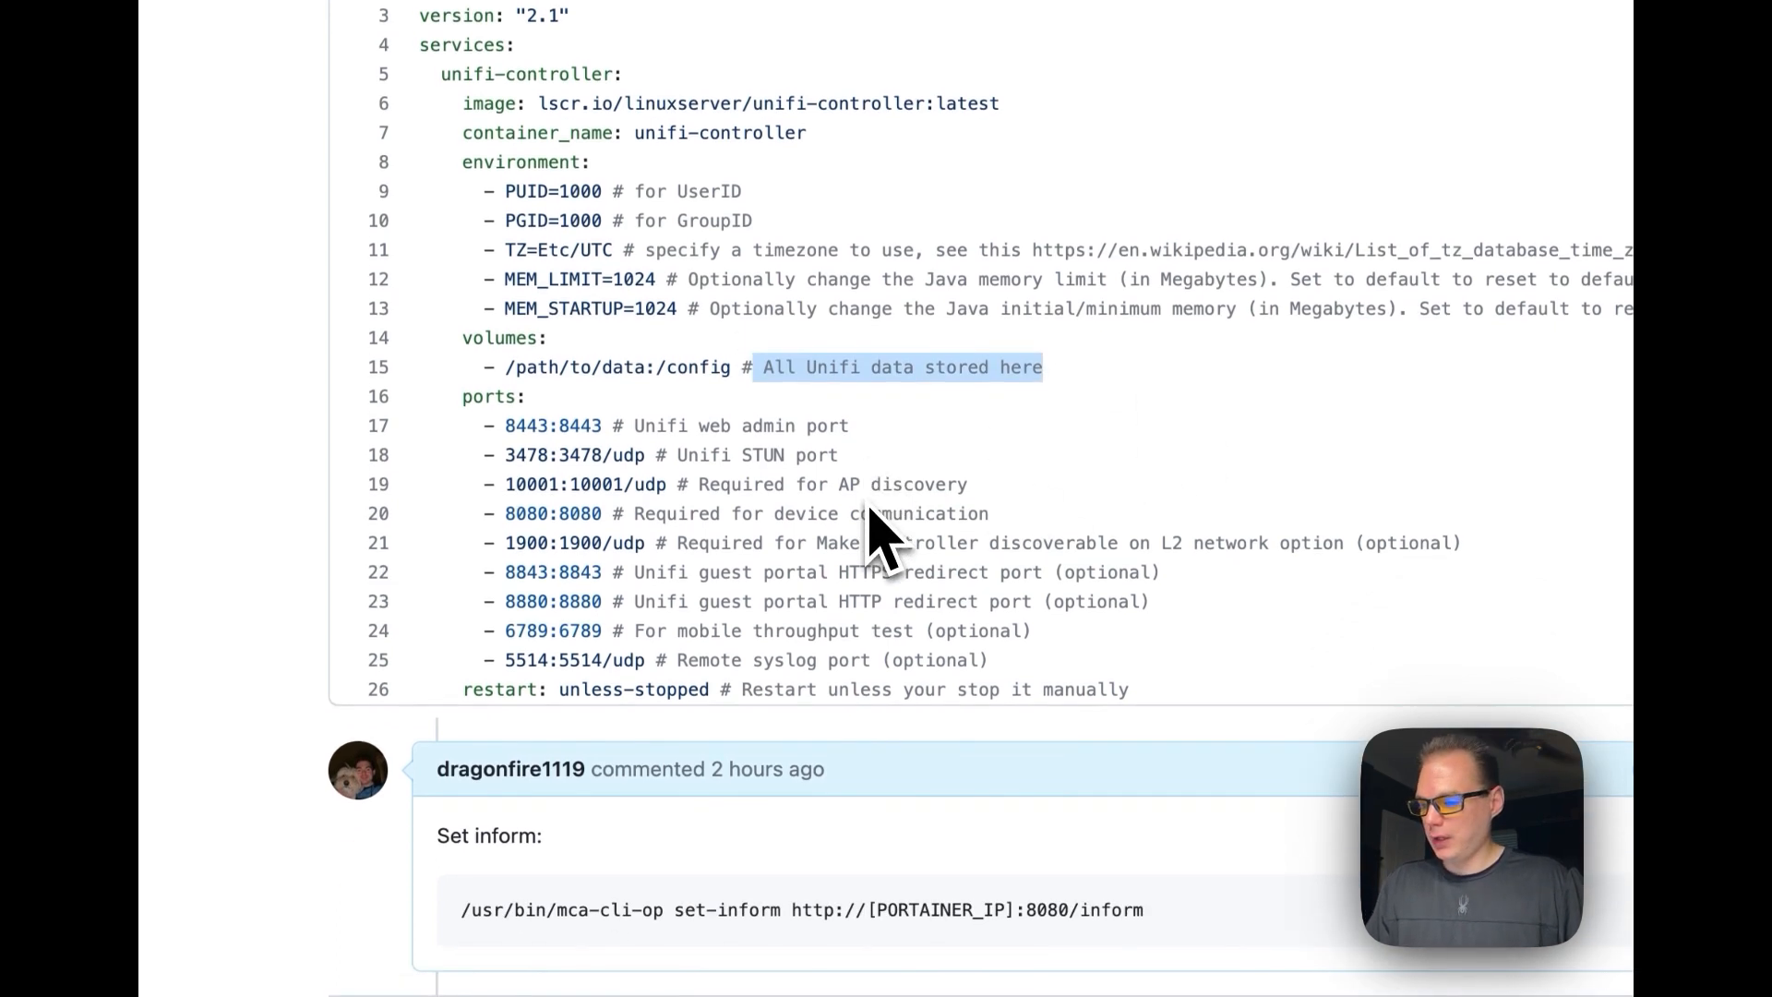
- Examine the port mappings on lines 16 to 25 and the restart policy on line 26 of the compose file
drag(462, 490, 1062, 628)
drag(1182, 506, 1145, 636)
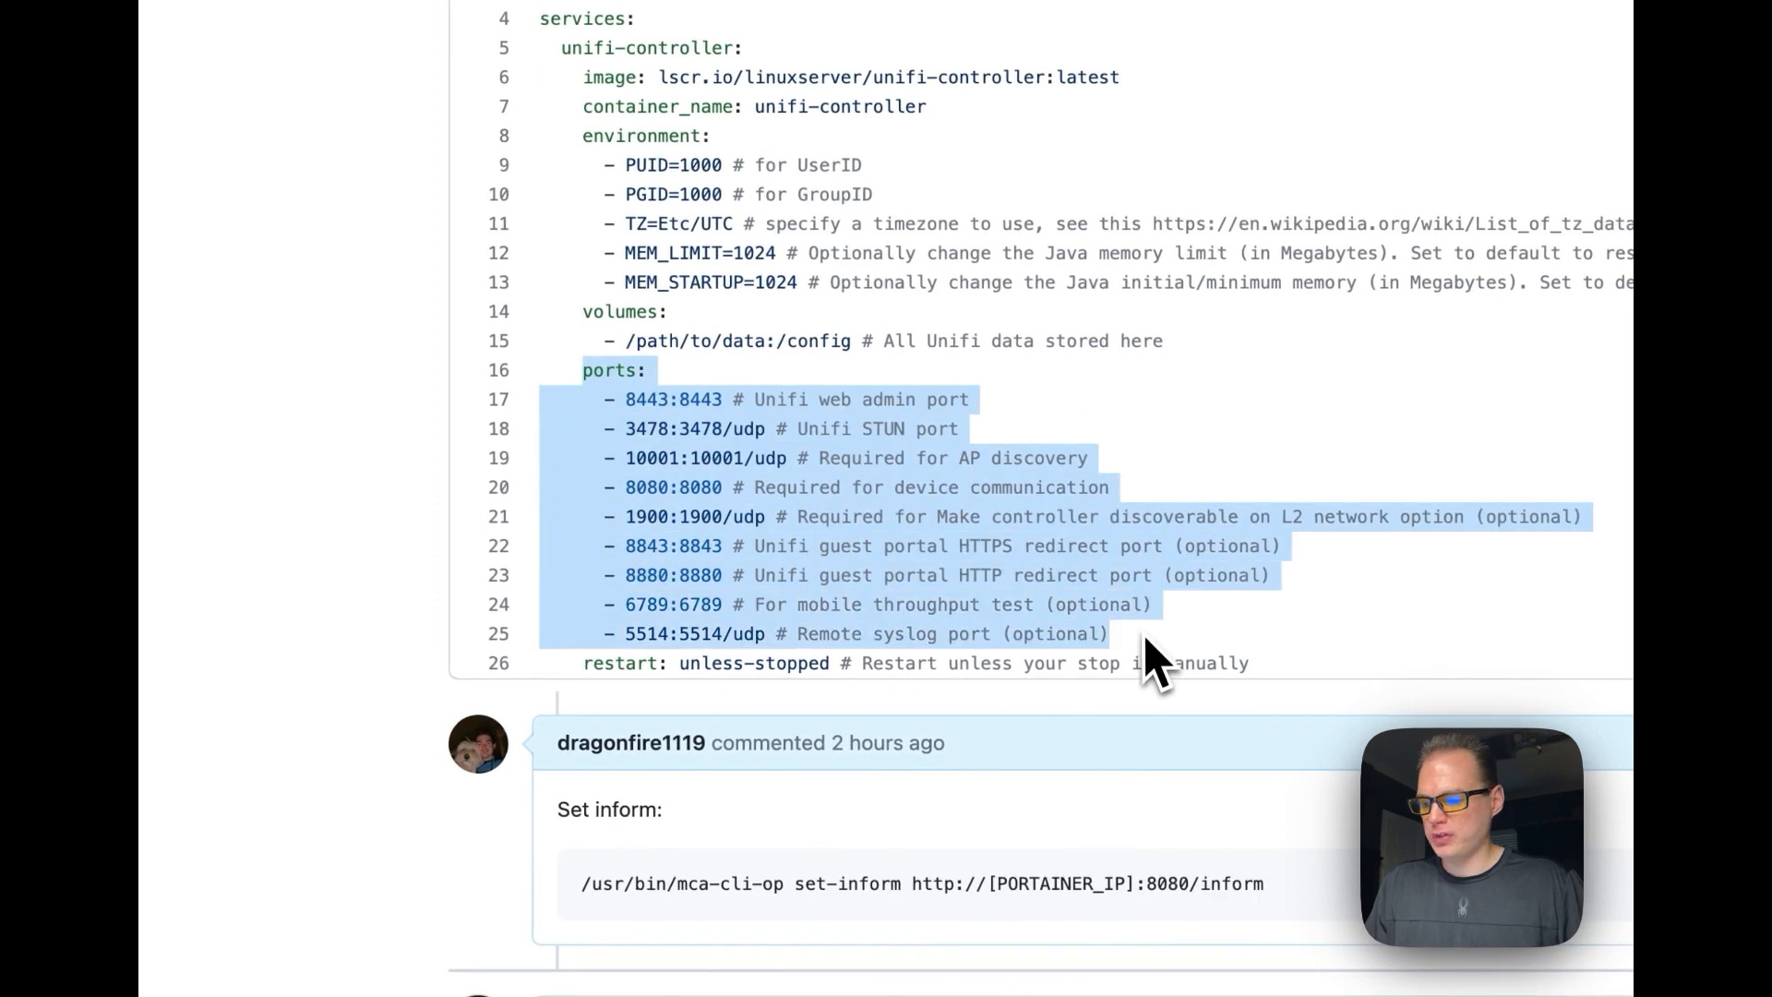
click(695, 490)
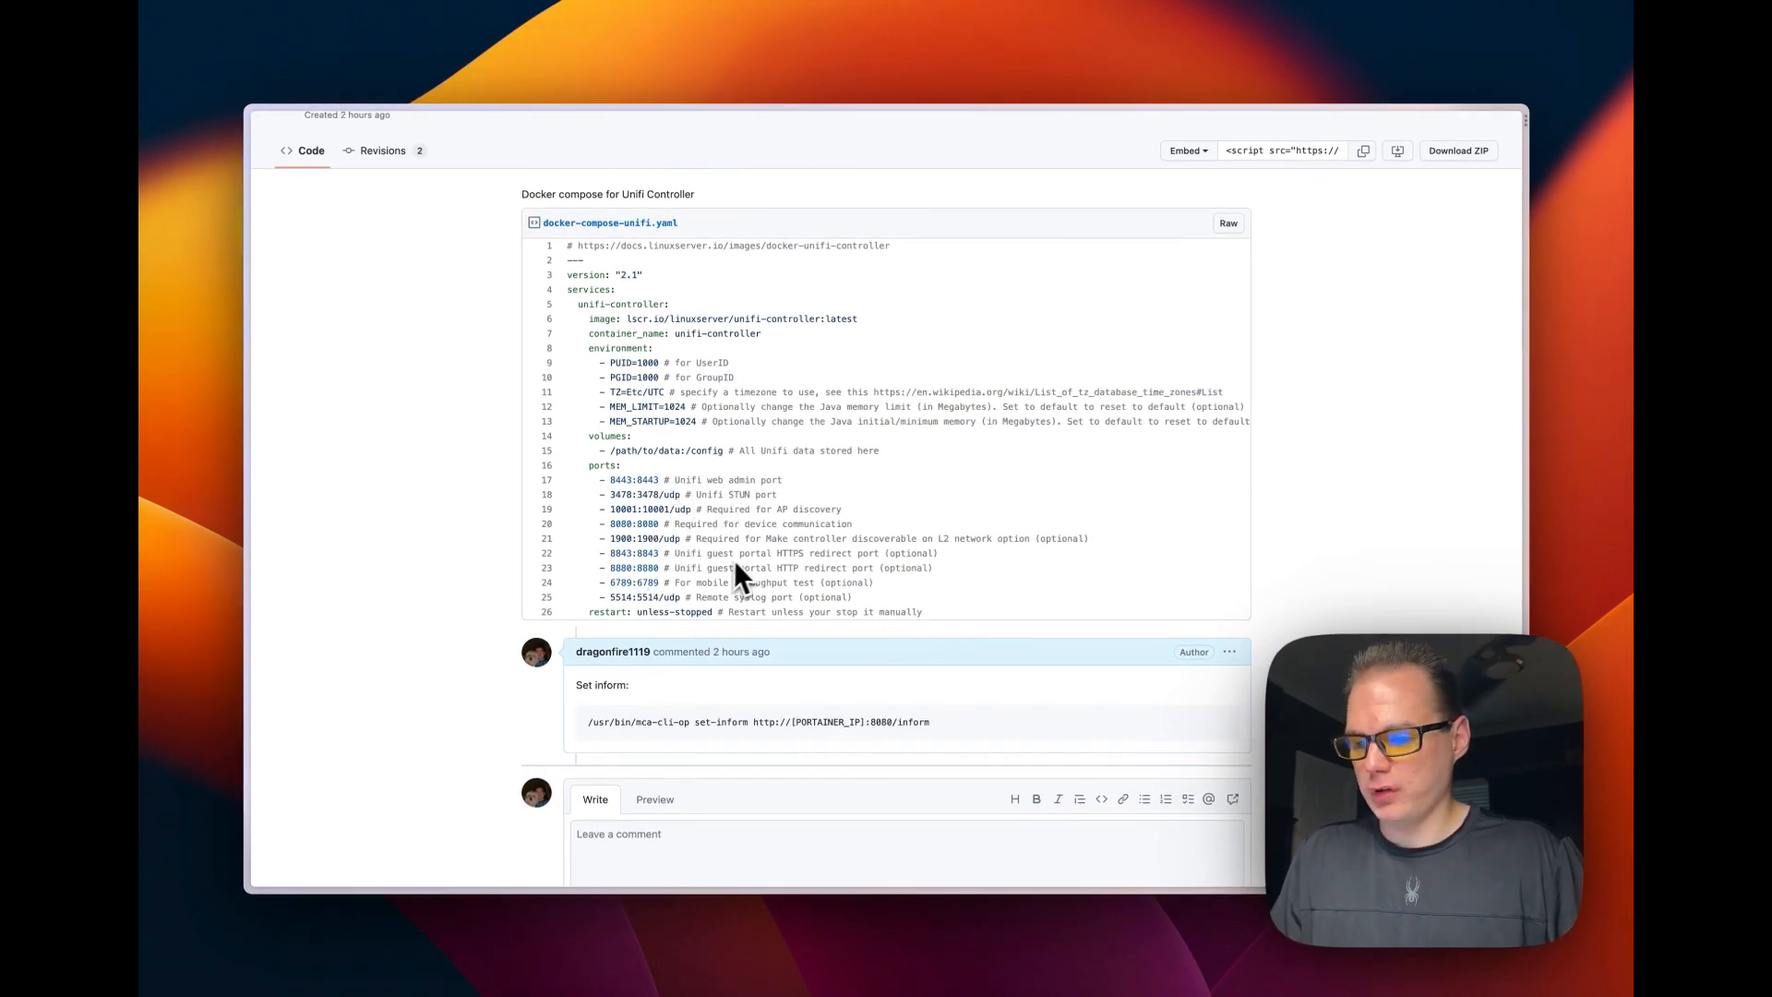
scroll(761, 559, down, 2)
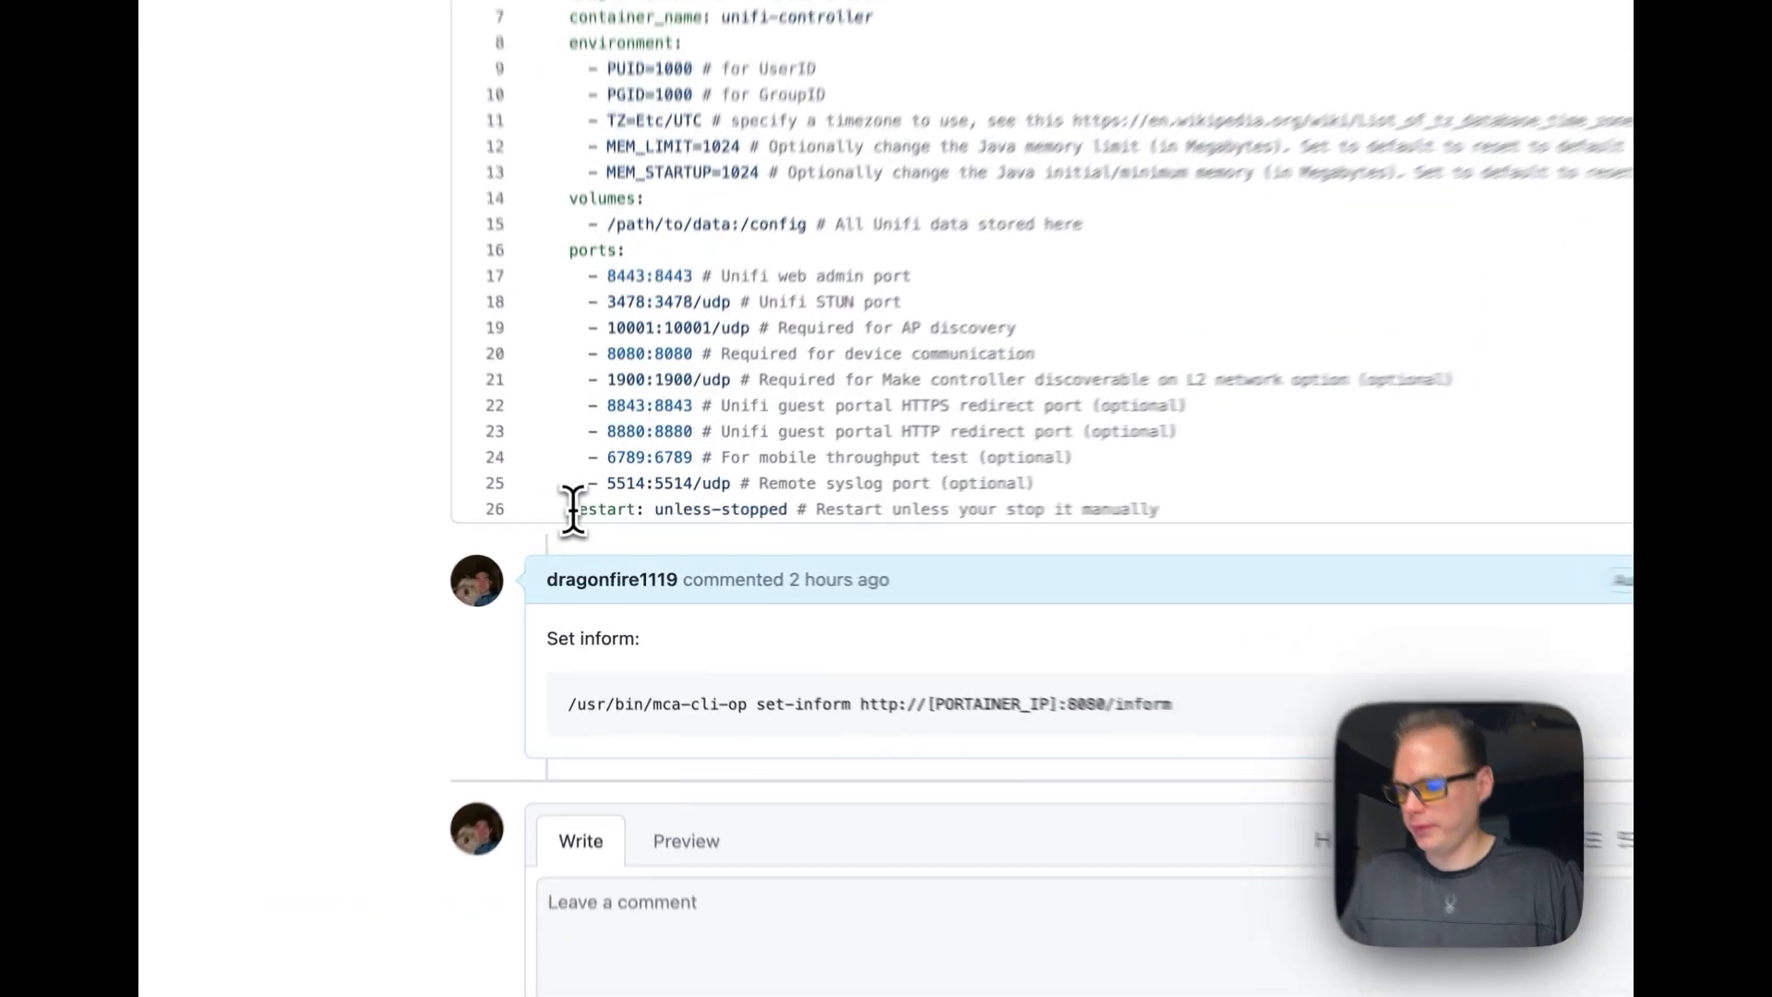
drag(583, 537, 946, 552)
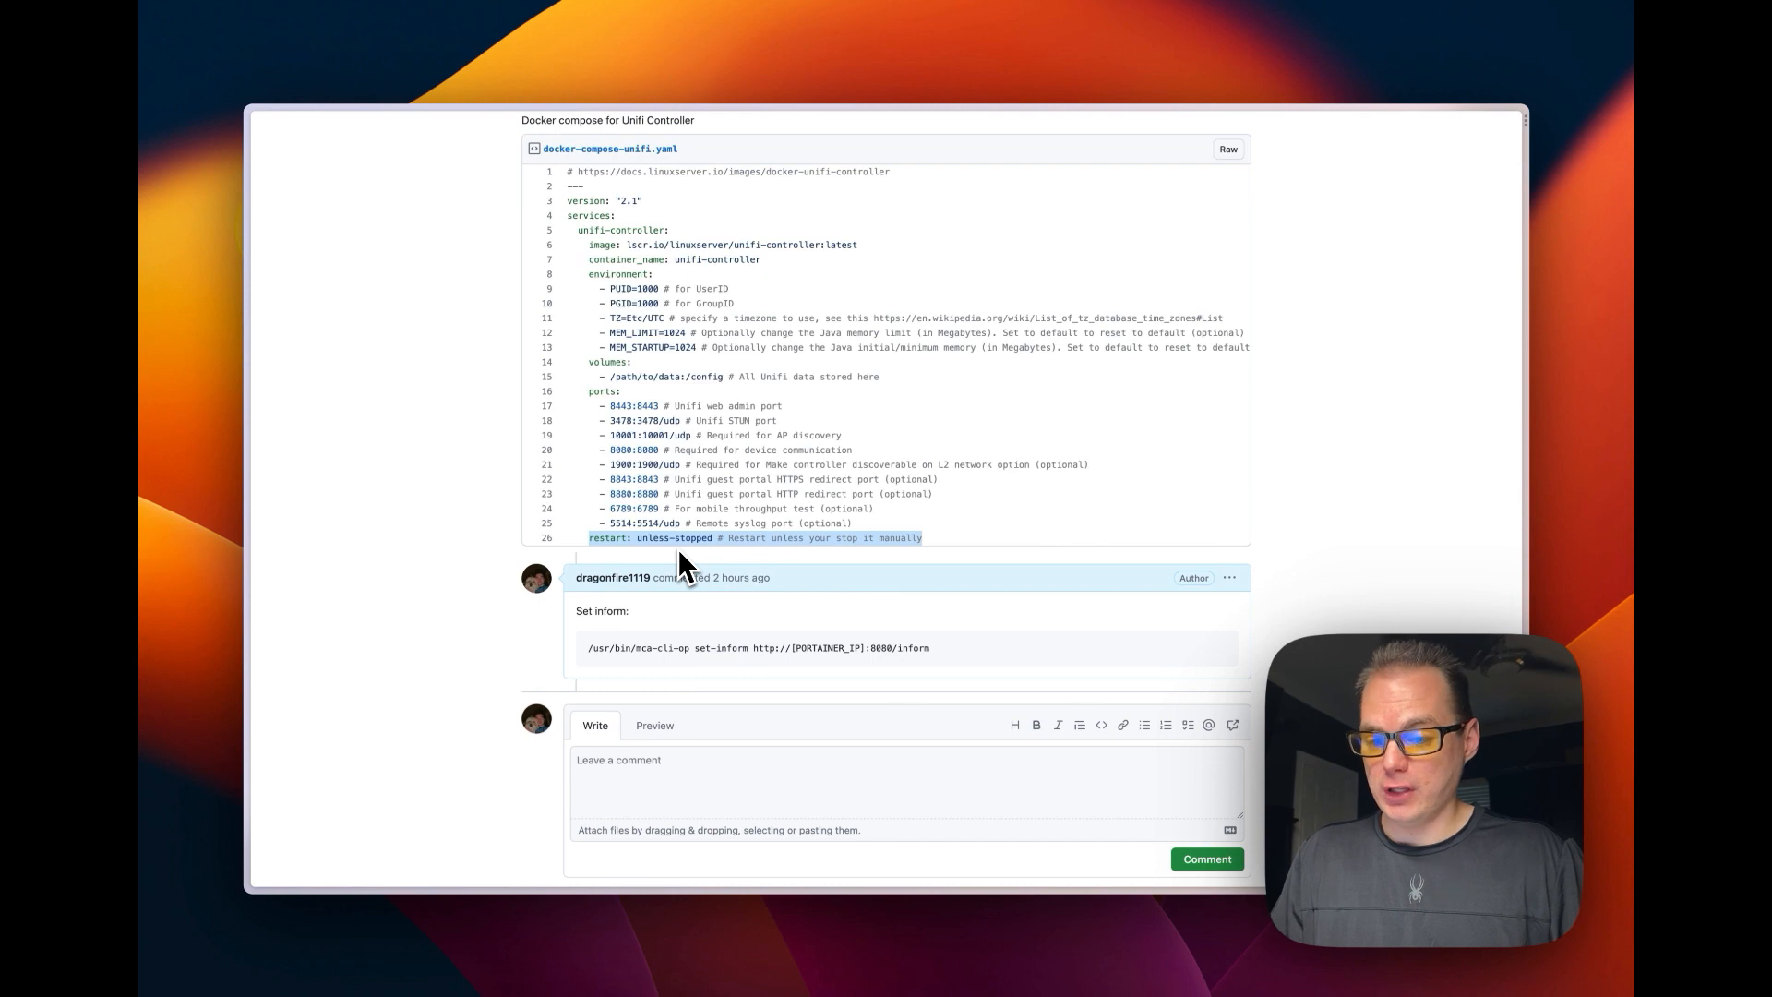
- Copy the entire contents of docker-compose-unifi.yaml from the gist, through the restart line
scroll(678, 548, up, 3)
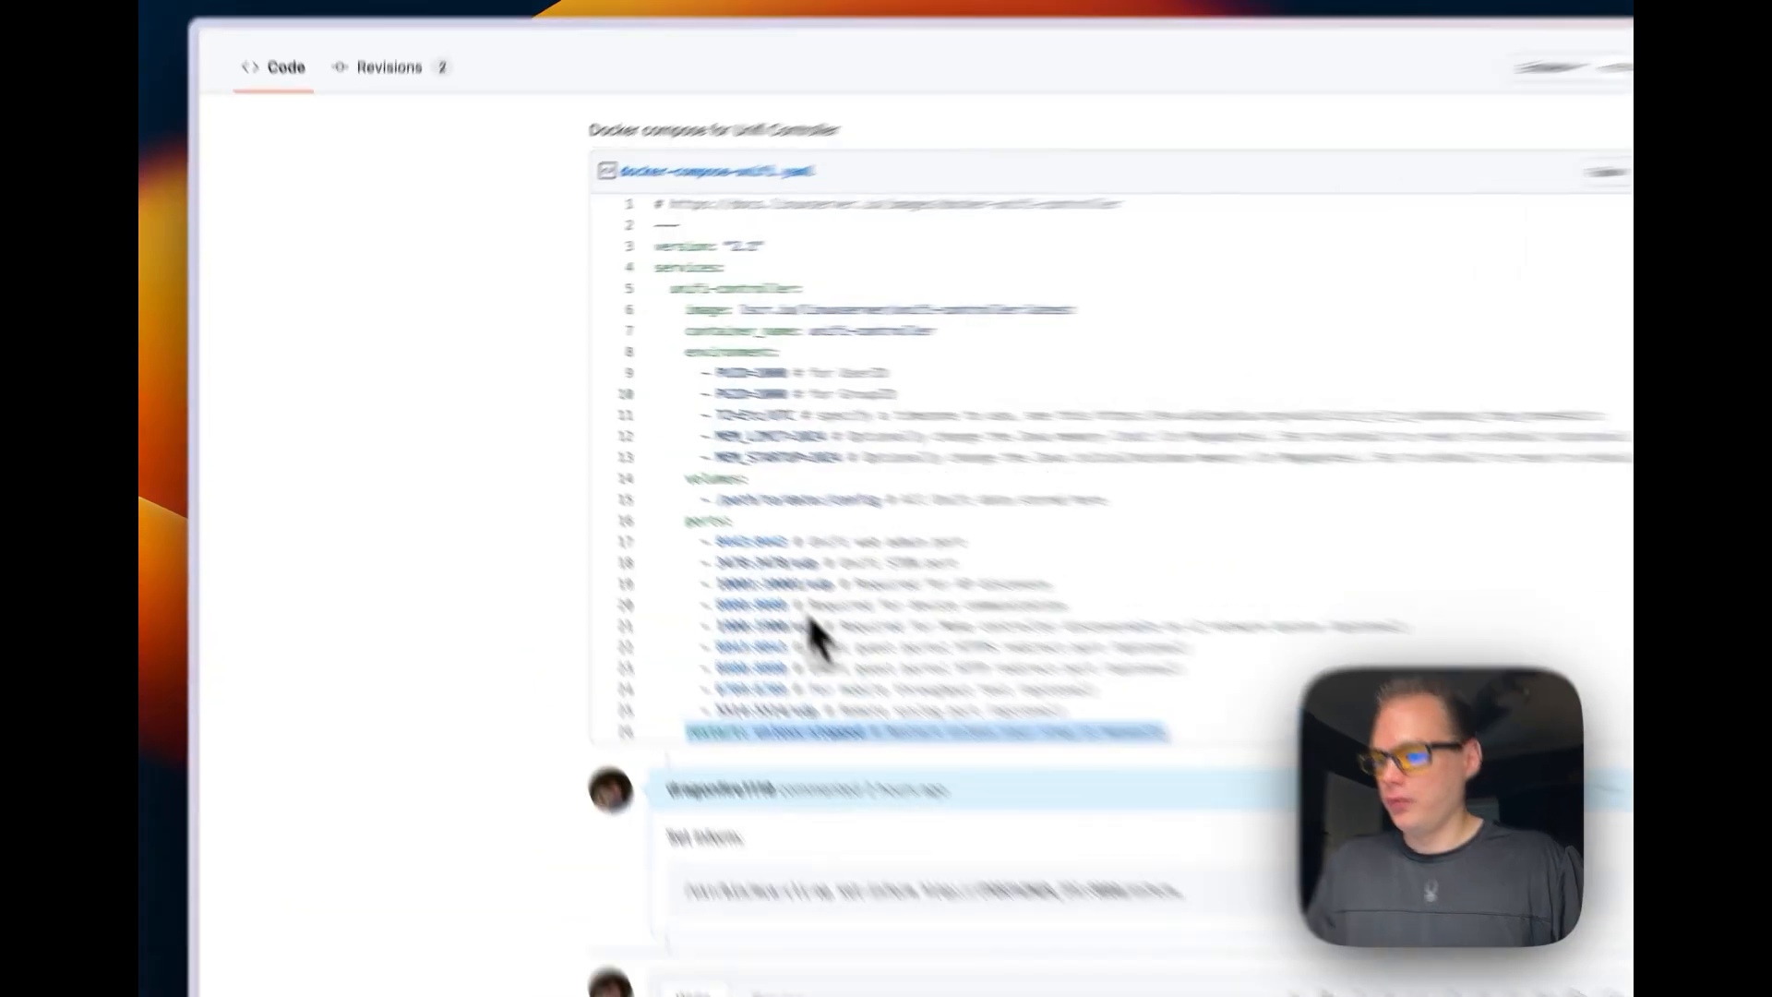
drag(672, 272, 1190, 739)
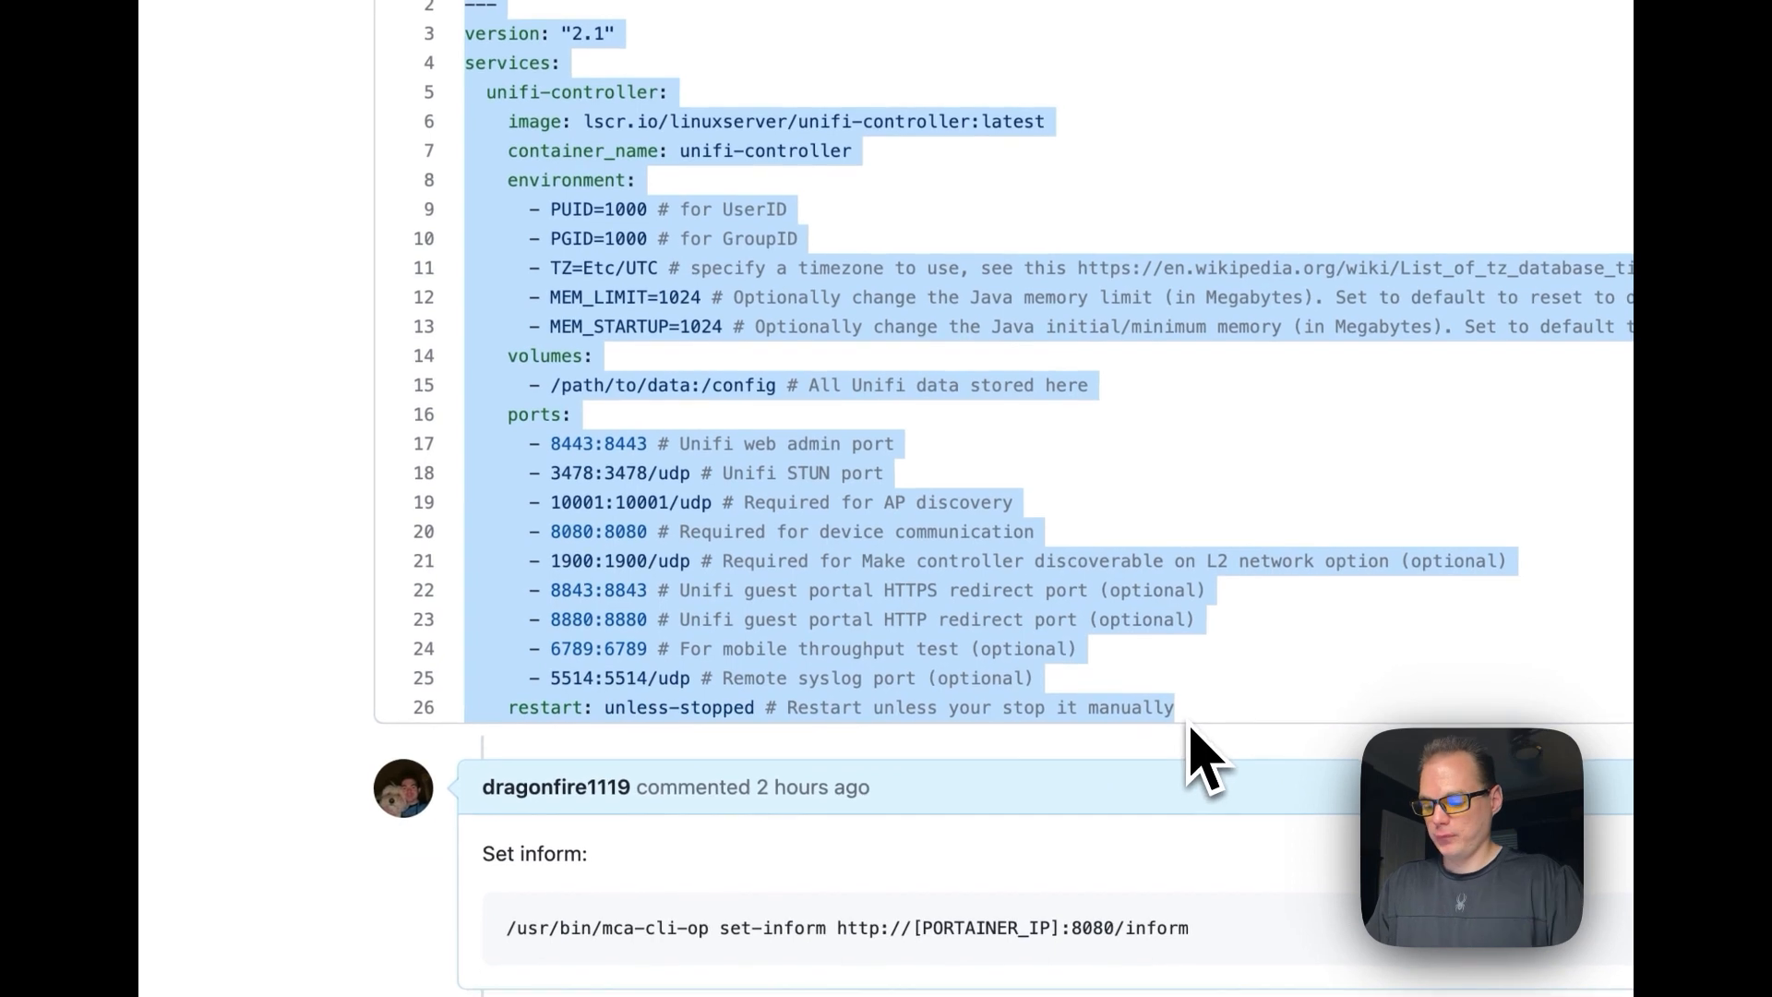
key(super+c)
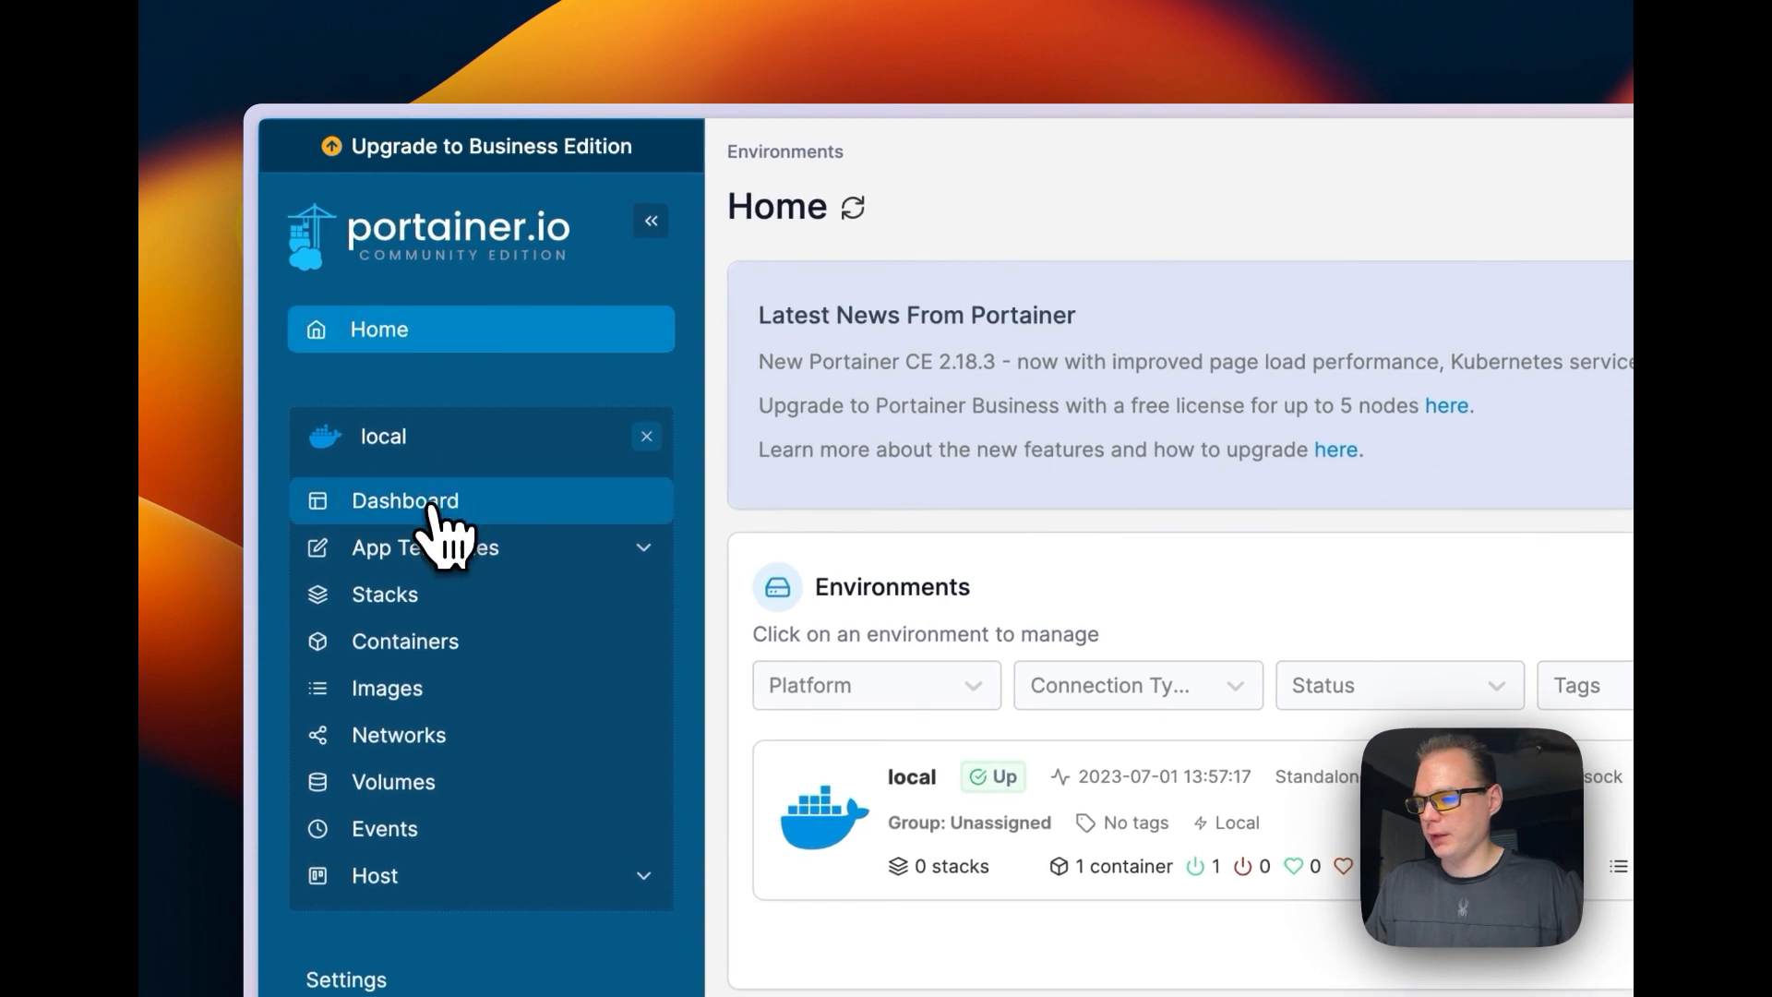
- In Portainer's local environment, start a new stack named unifi-stack and paste the copied compose file into its web editor
click(388, 609)
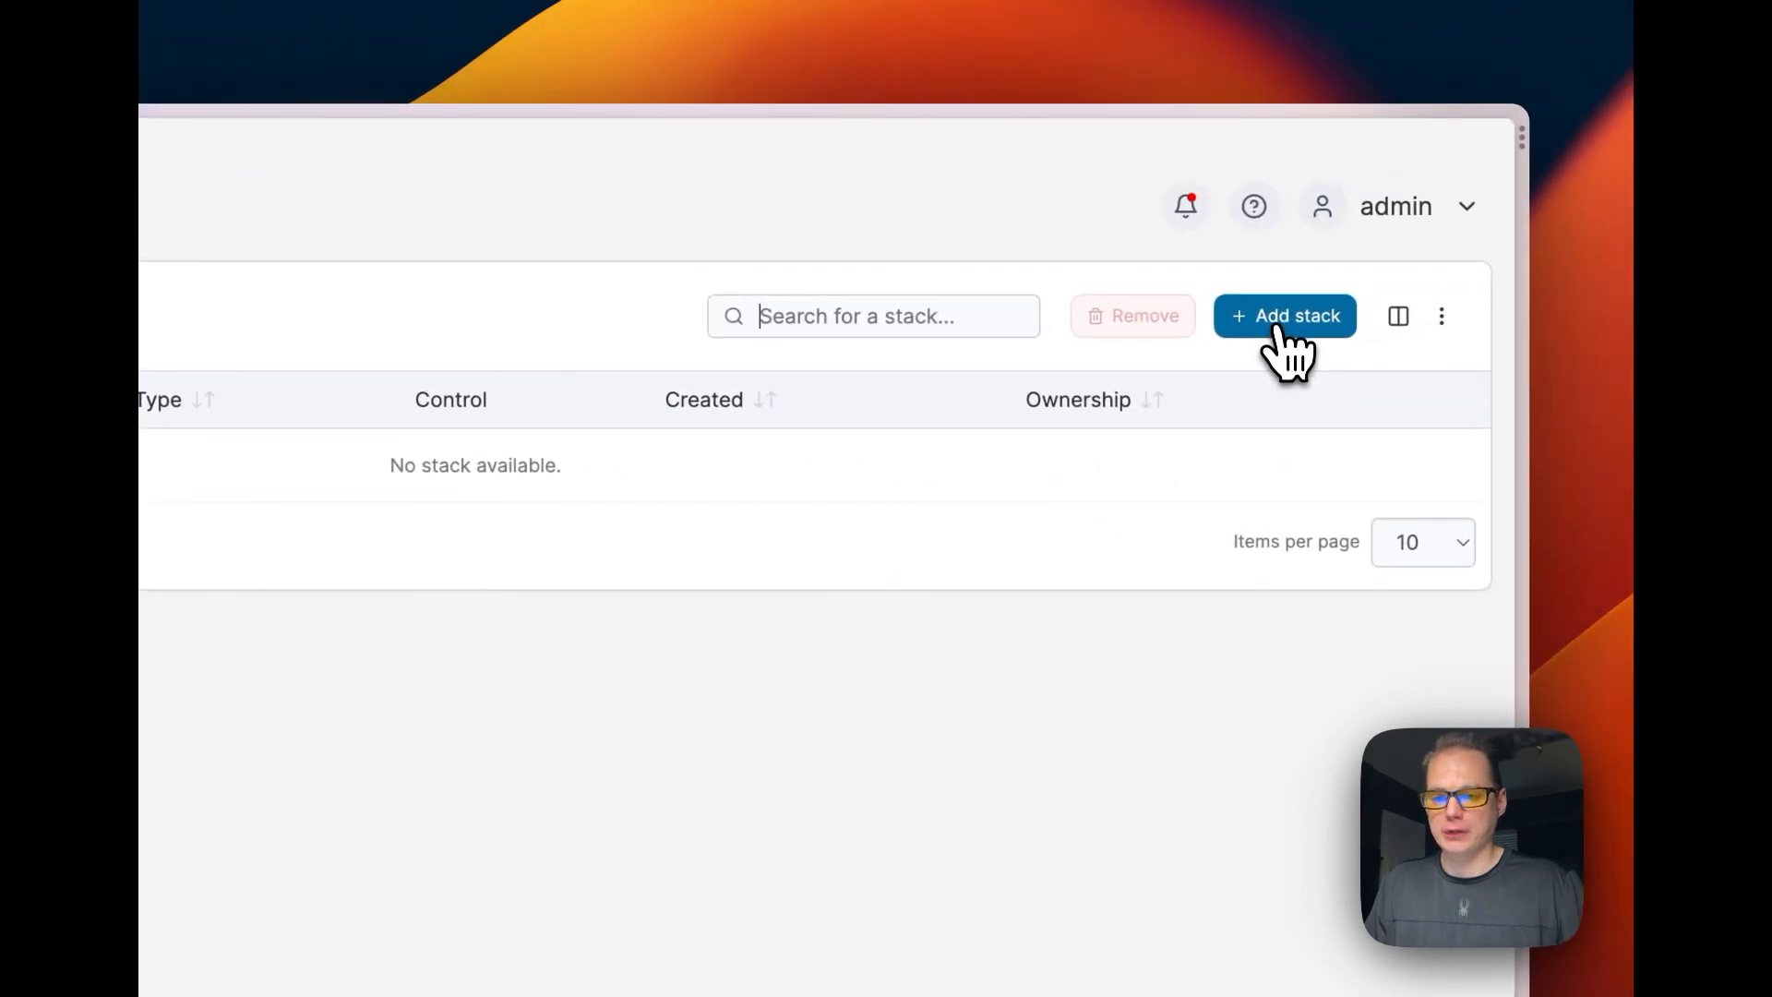
click(1297, 317)
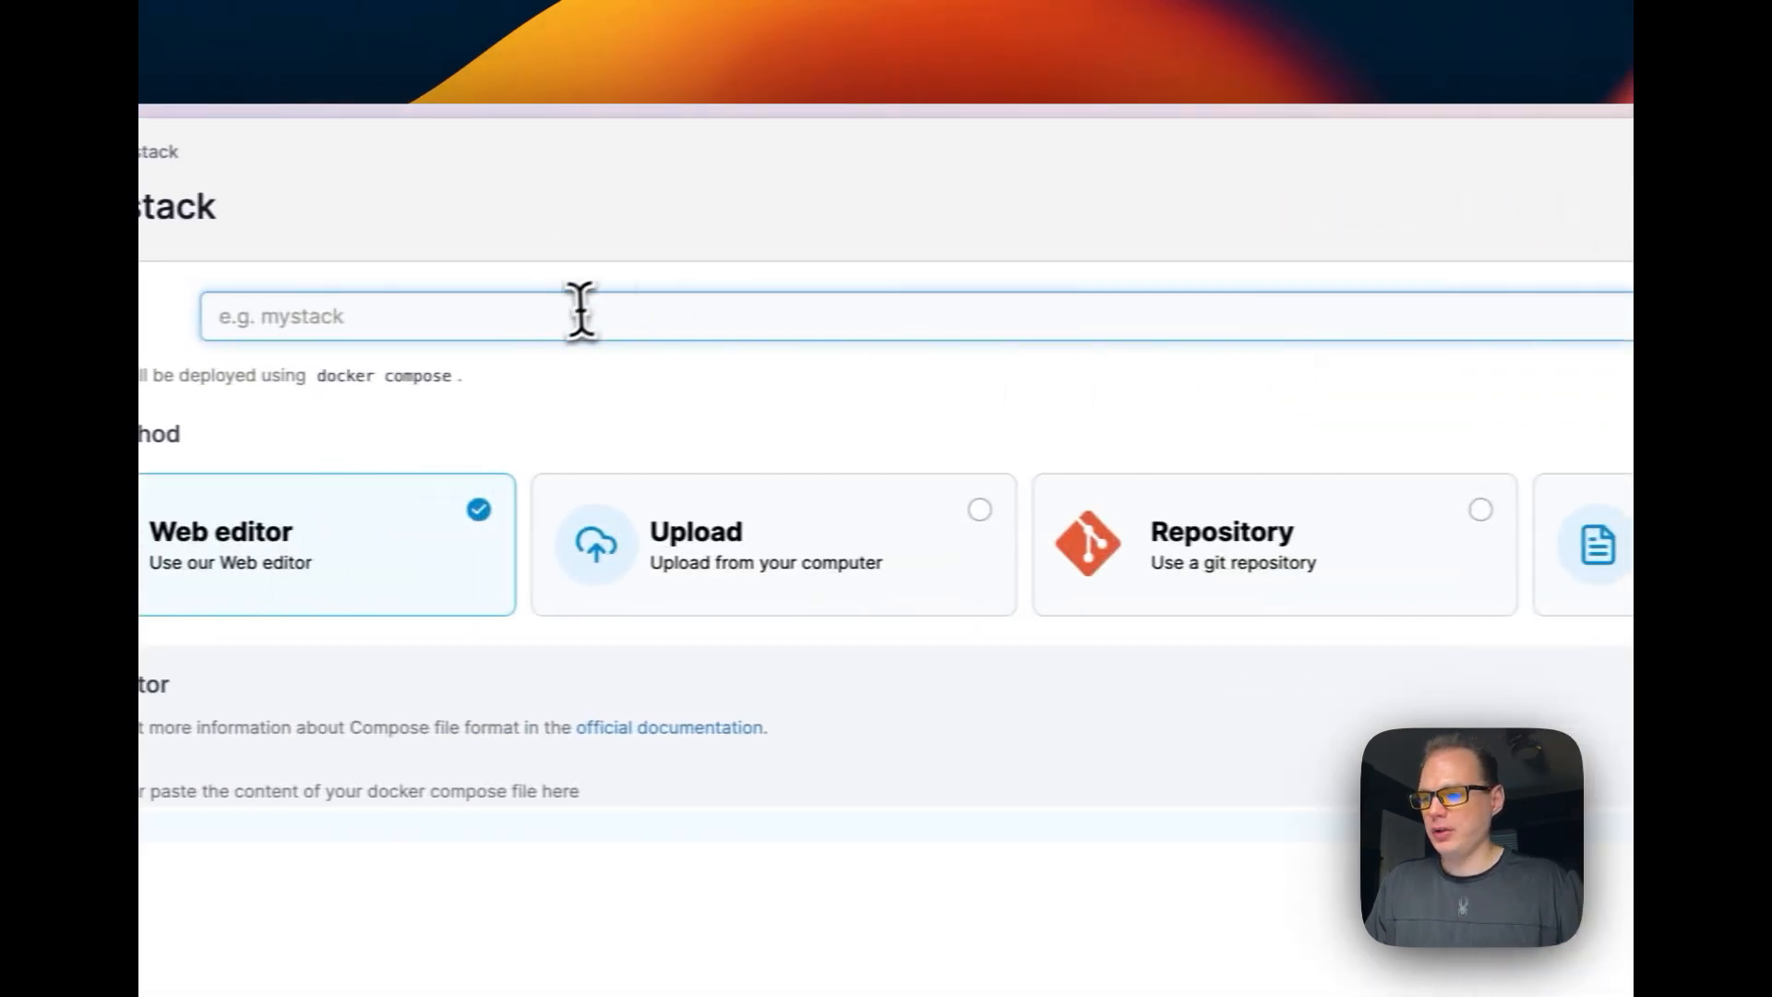
text(unifi-stack)
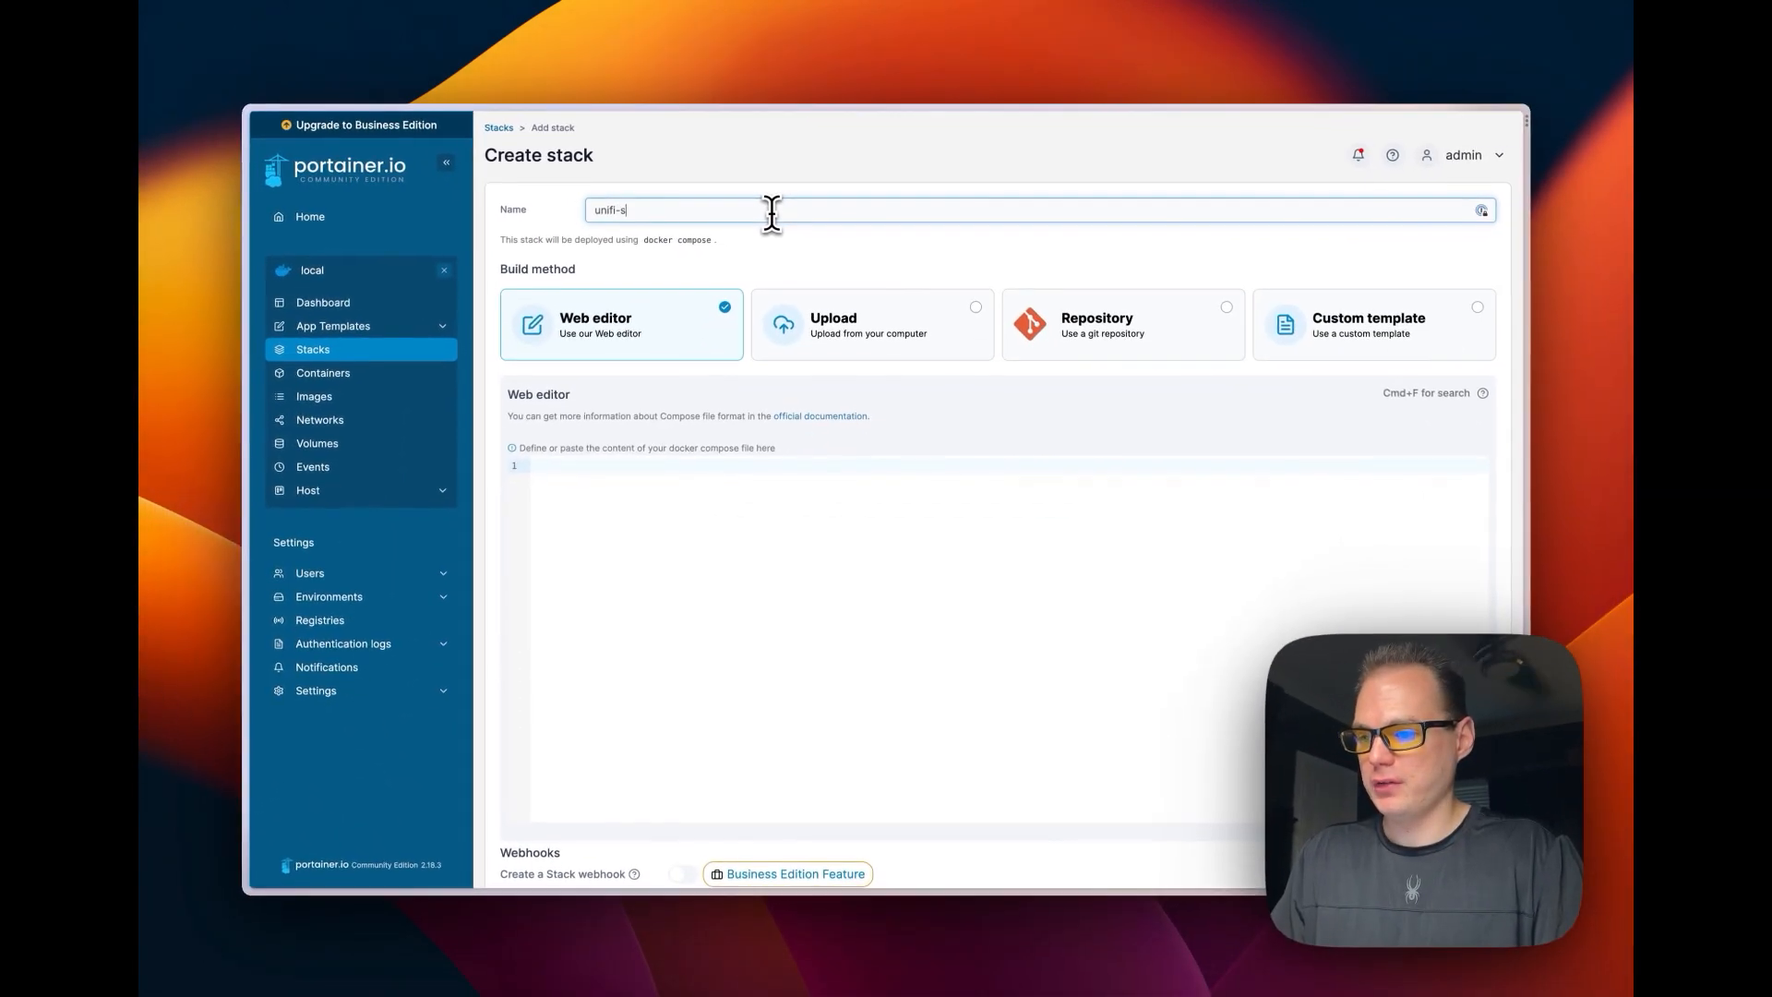
click(651, 480)
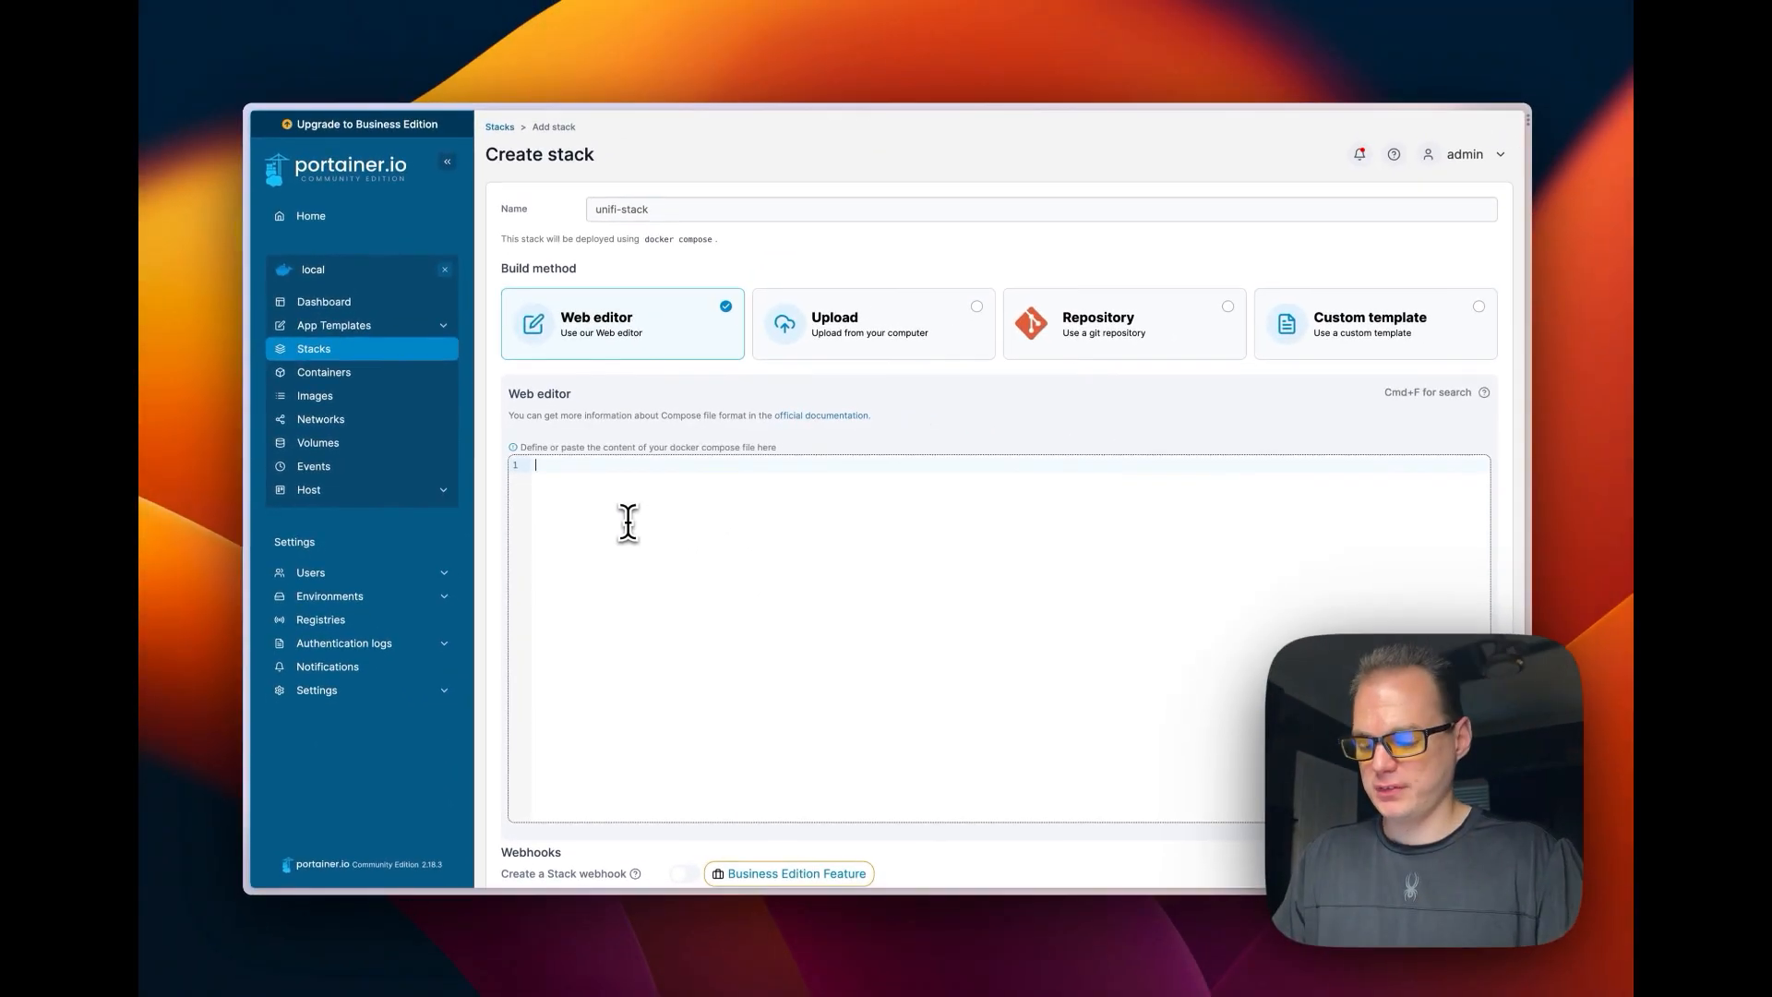
key(super+v)
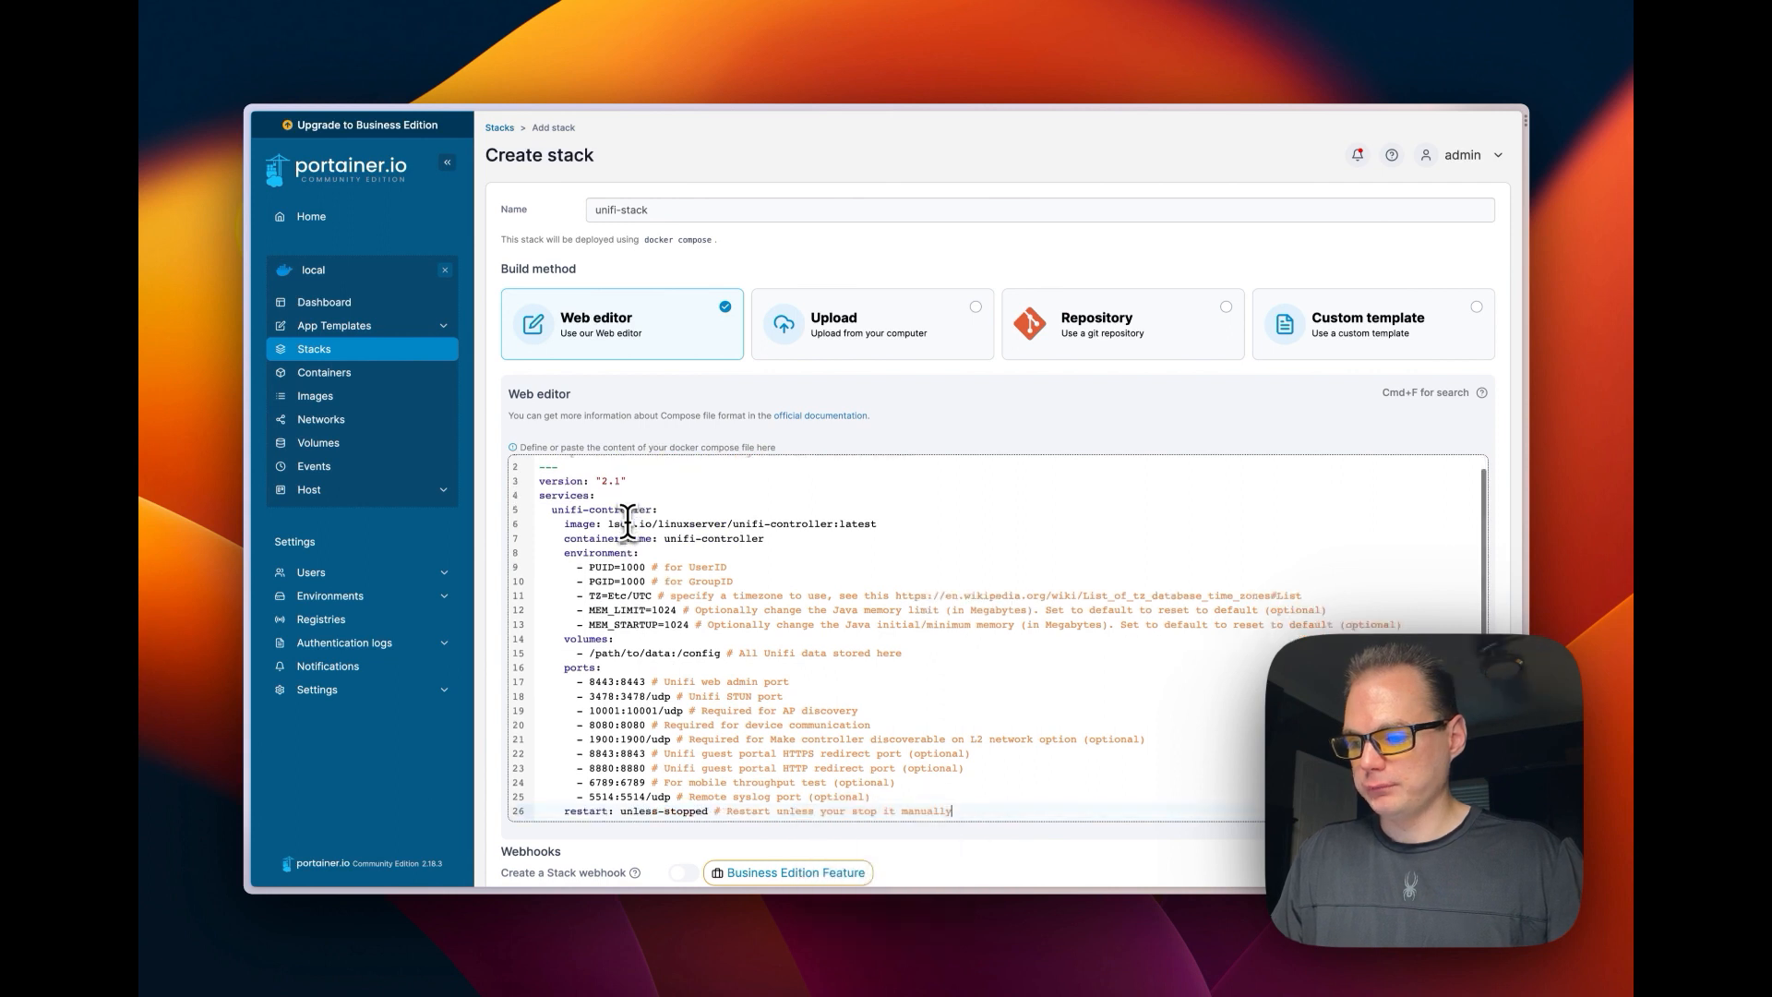
- Replace the placeholder host path in the volumes mapping on line 15 with a unifi-controller config folder, keeping /config as the container path
scroll(627, 522, down, 1)
drag(595, 611, 670, 611)
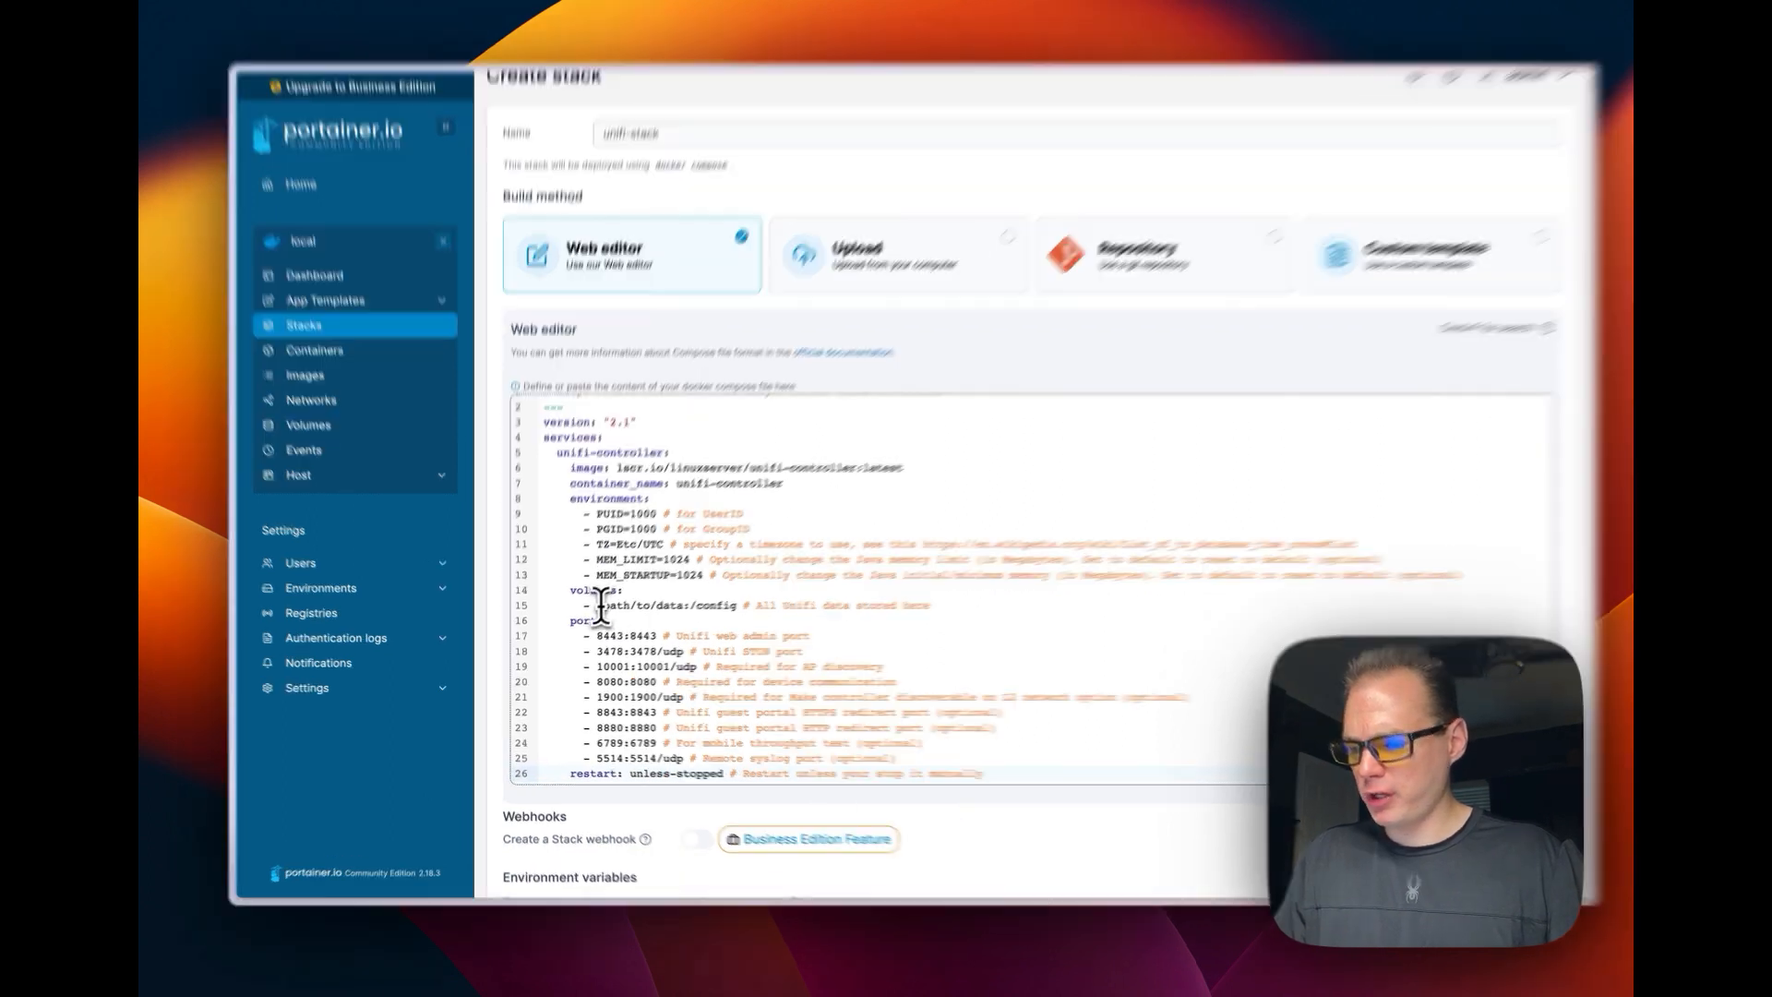
text(unifi-controller)
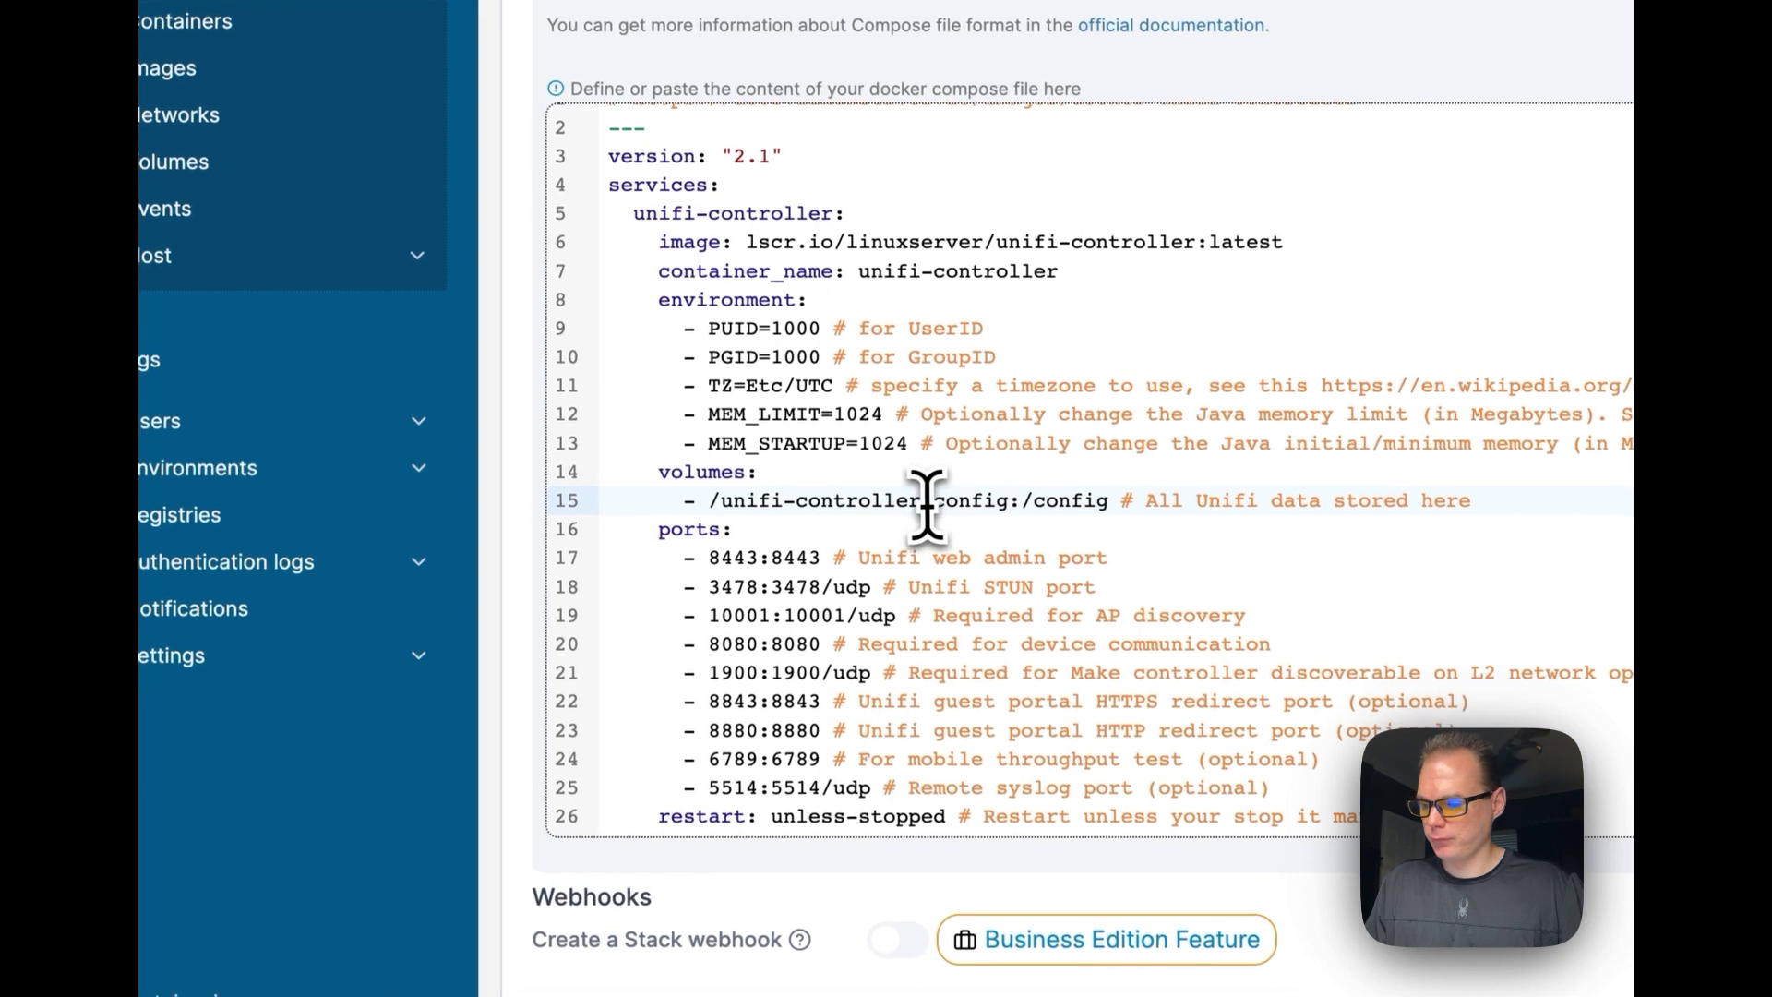
- Change the volume's host path on line 15 to /unifi/controller/config in the compose file
double_click(865, 483)
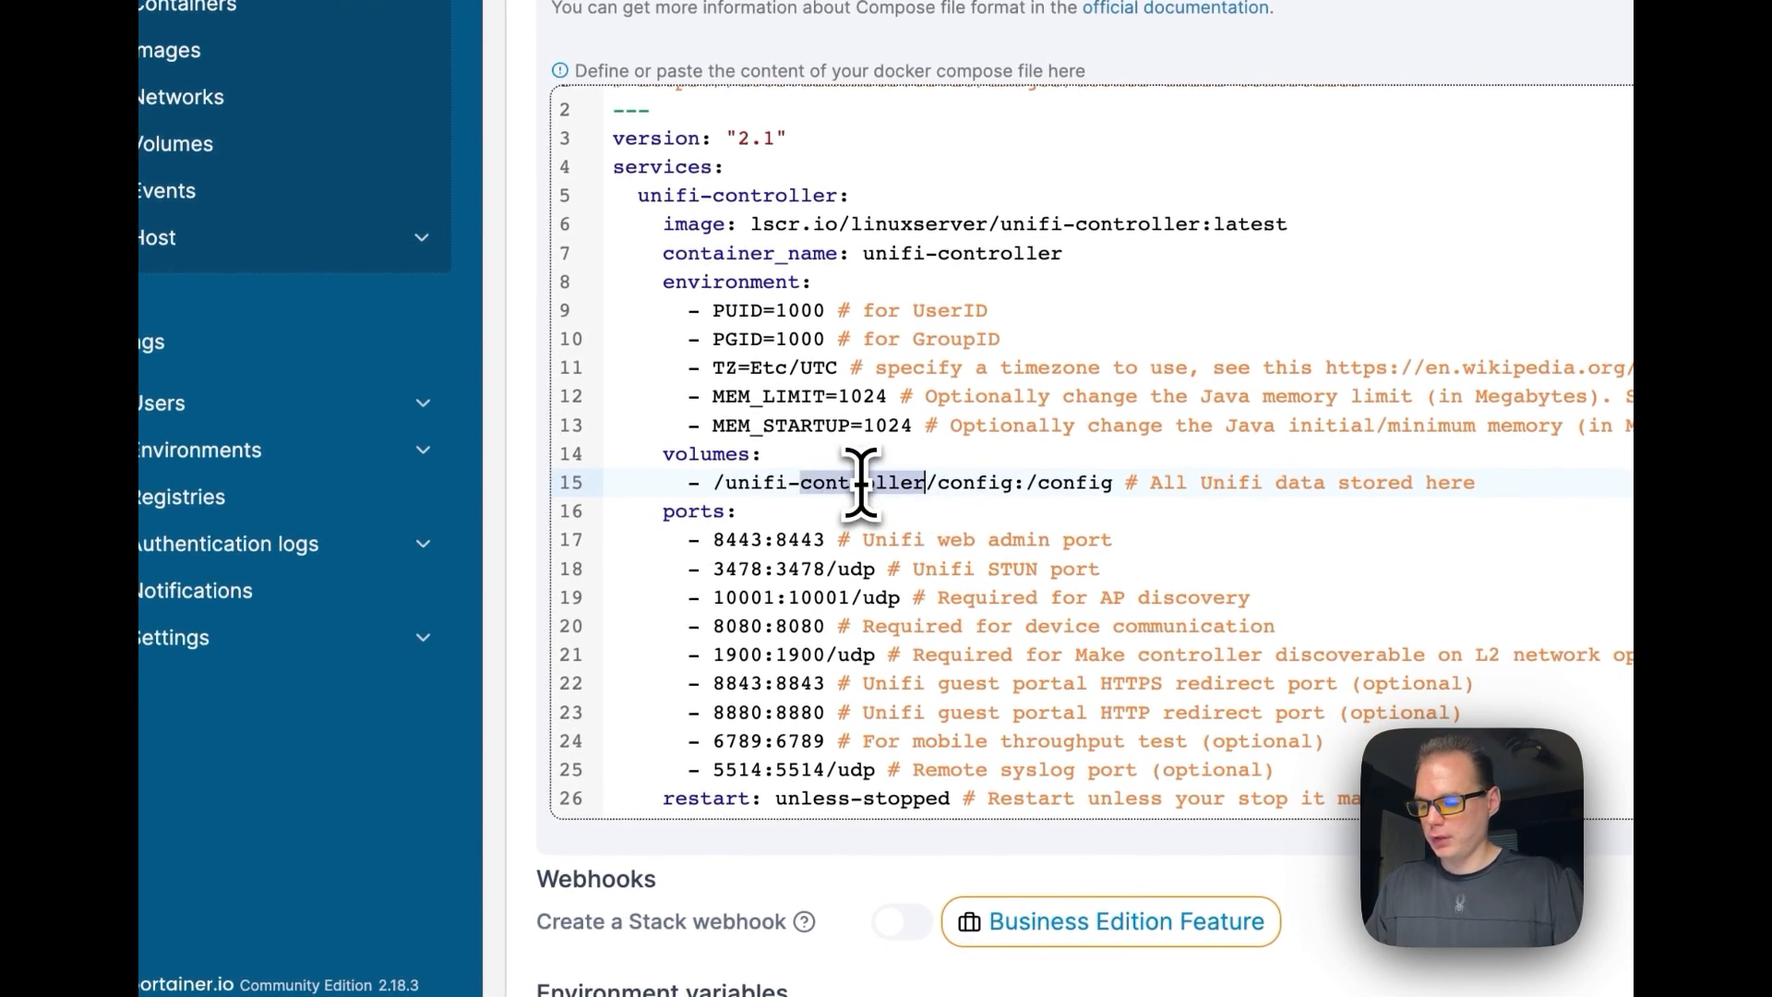
key(BackSpace)
text(/)
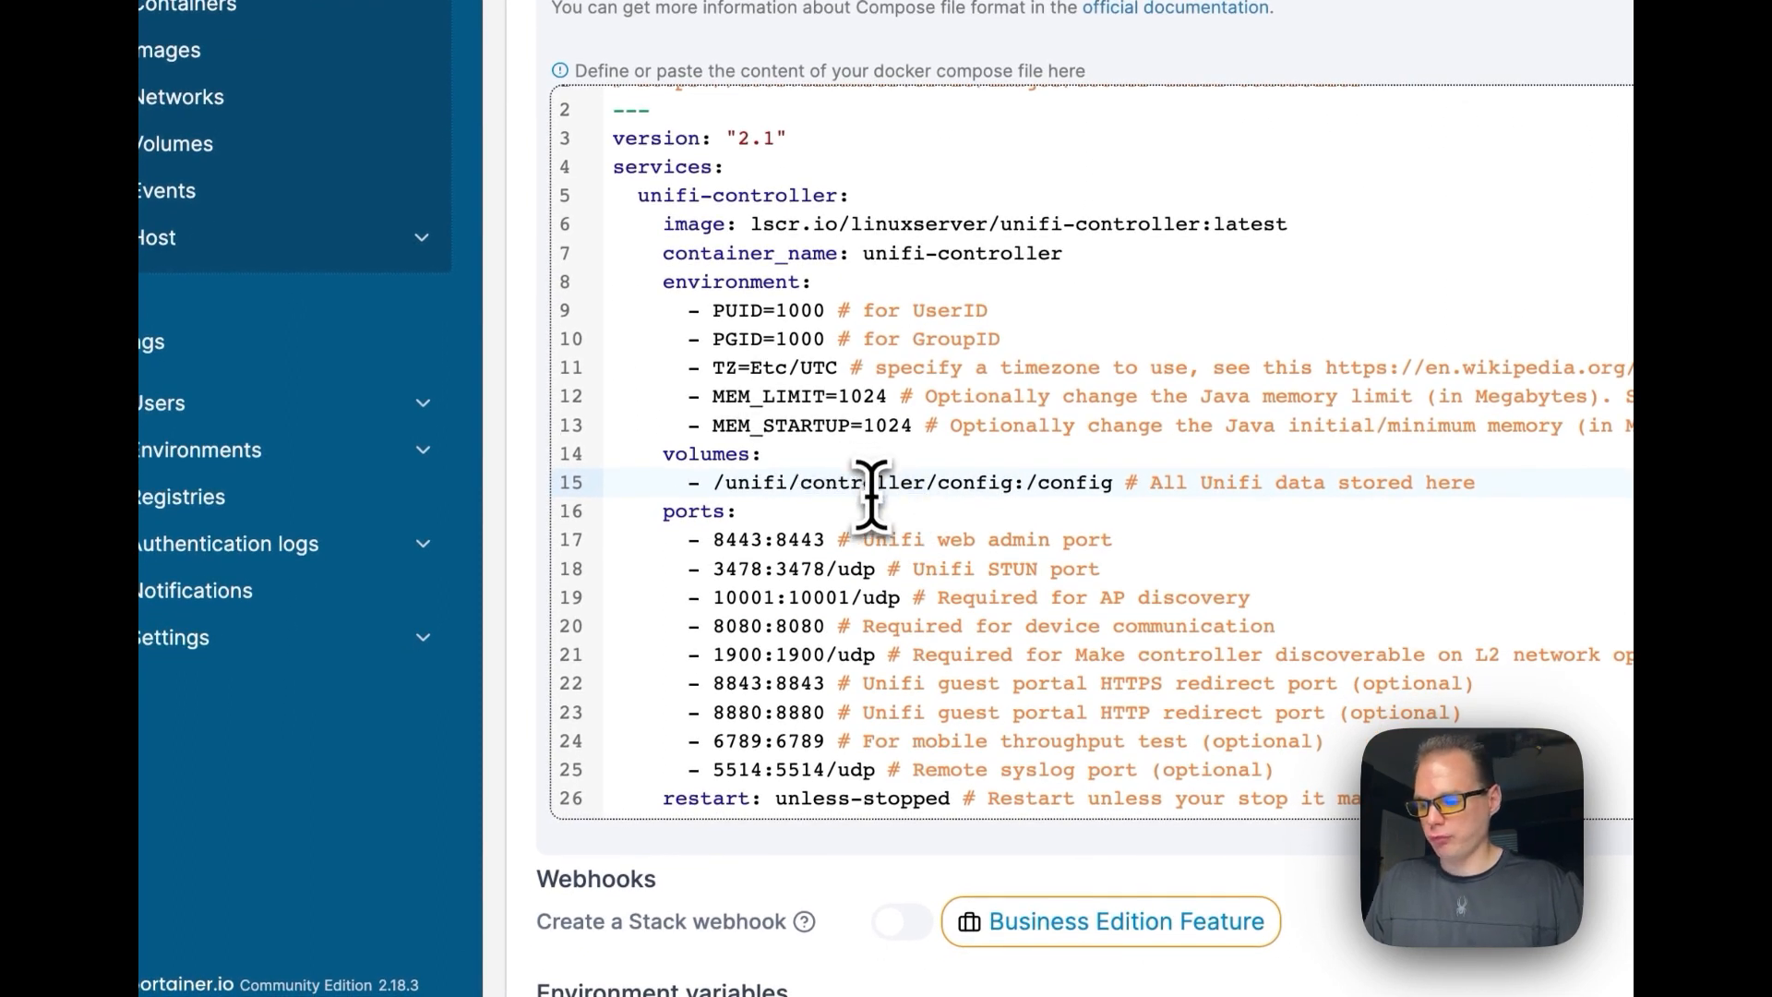
- Deploy unifi-stack with access control restricted to administrators
scroll(867, 499, down, 2)
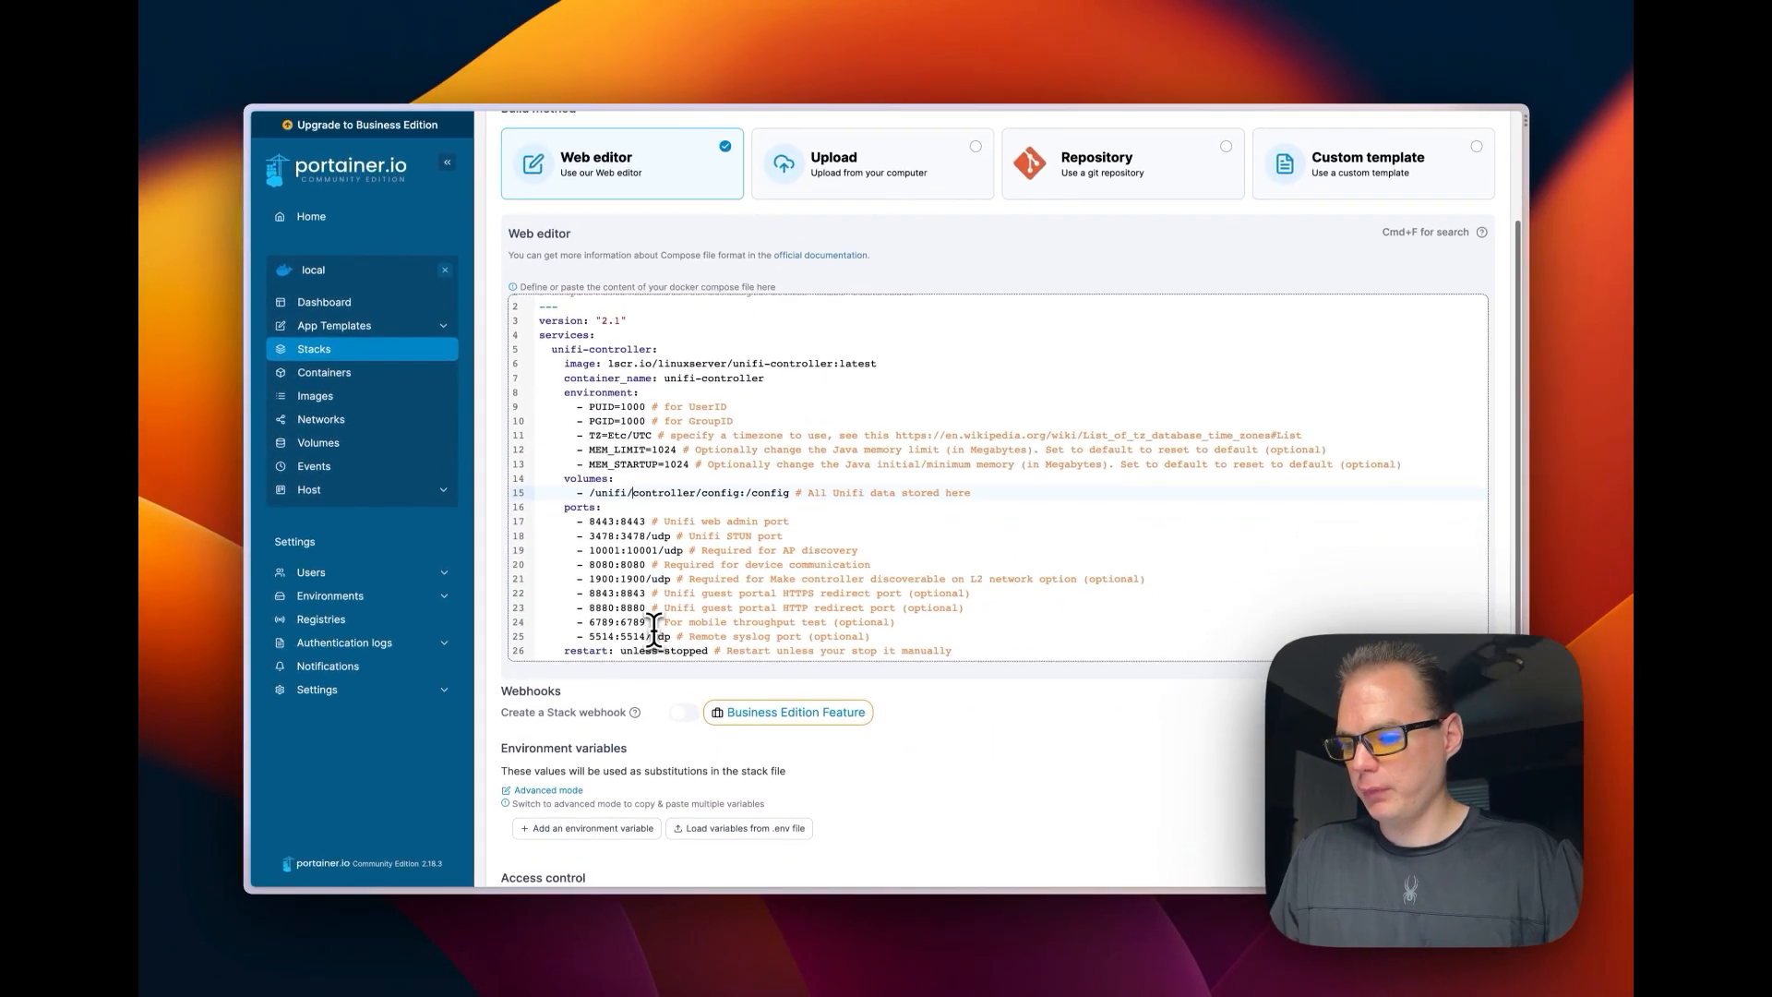
scroll(651, 659, down, 3)
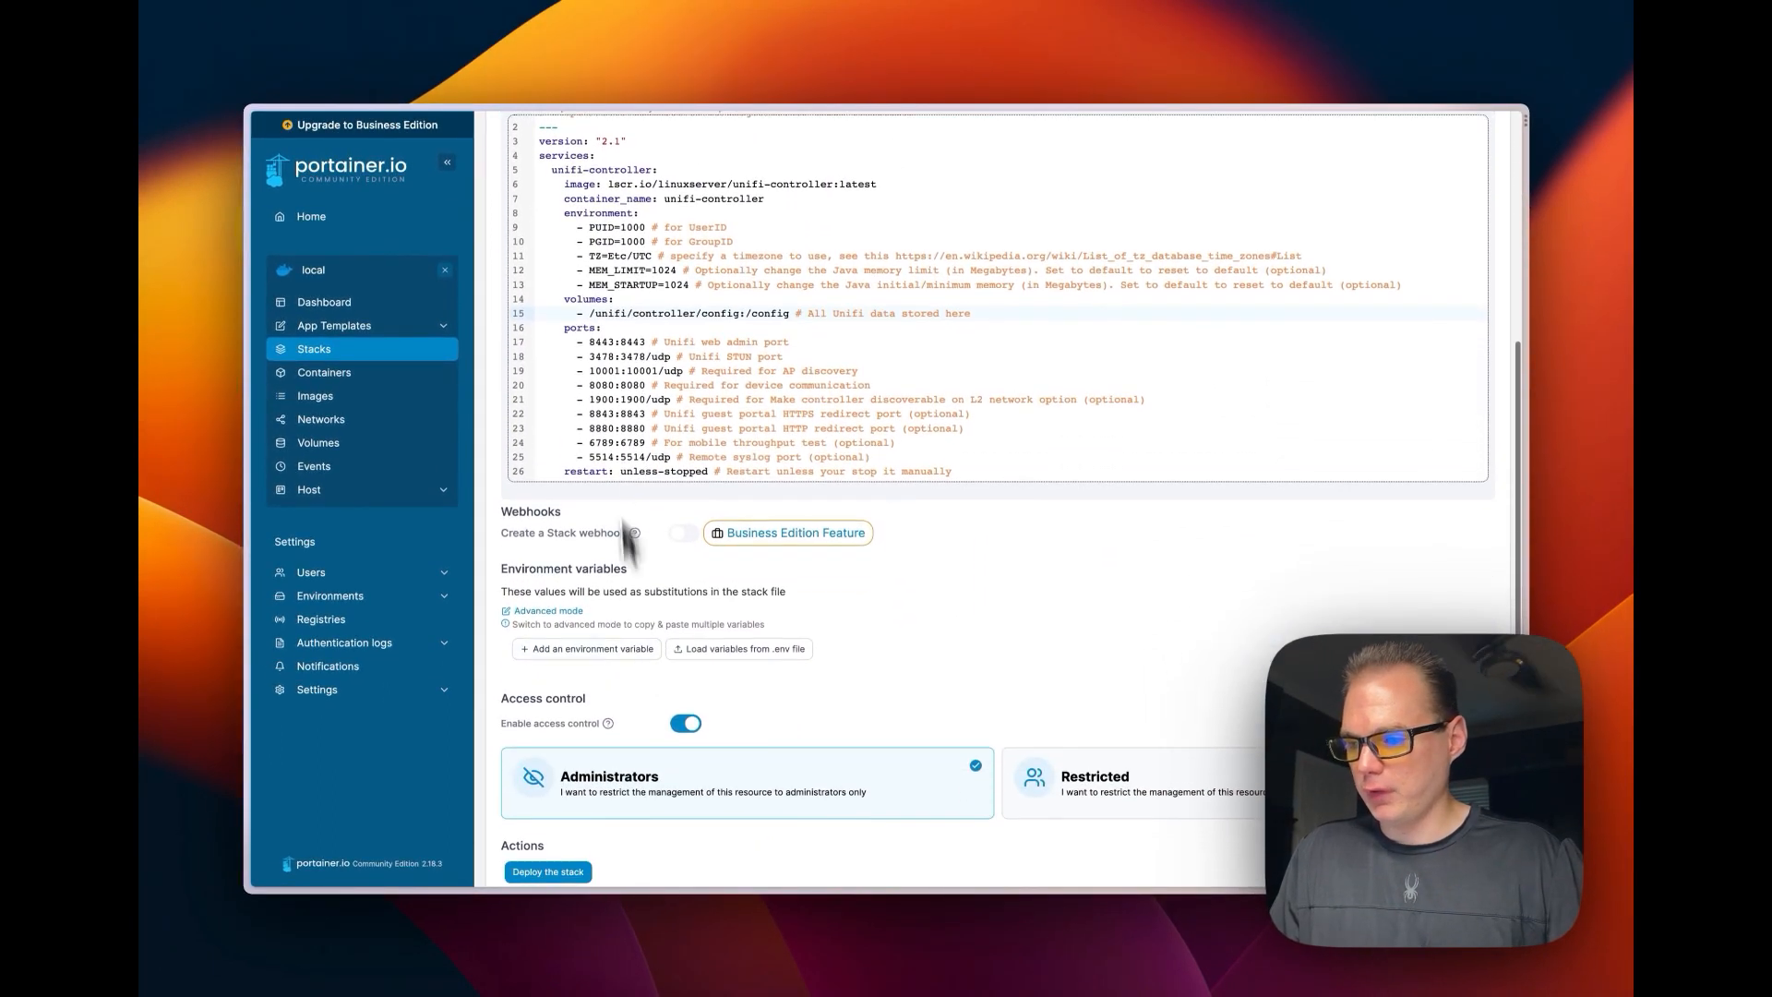
scroll(664, 388, down, 1)
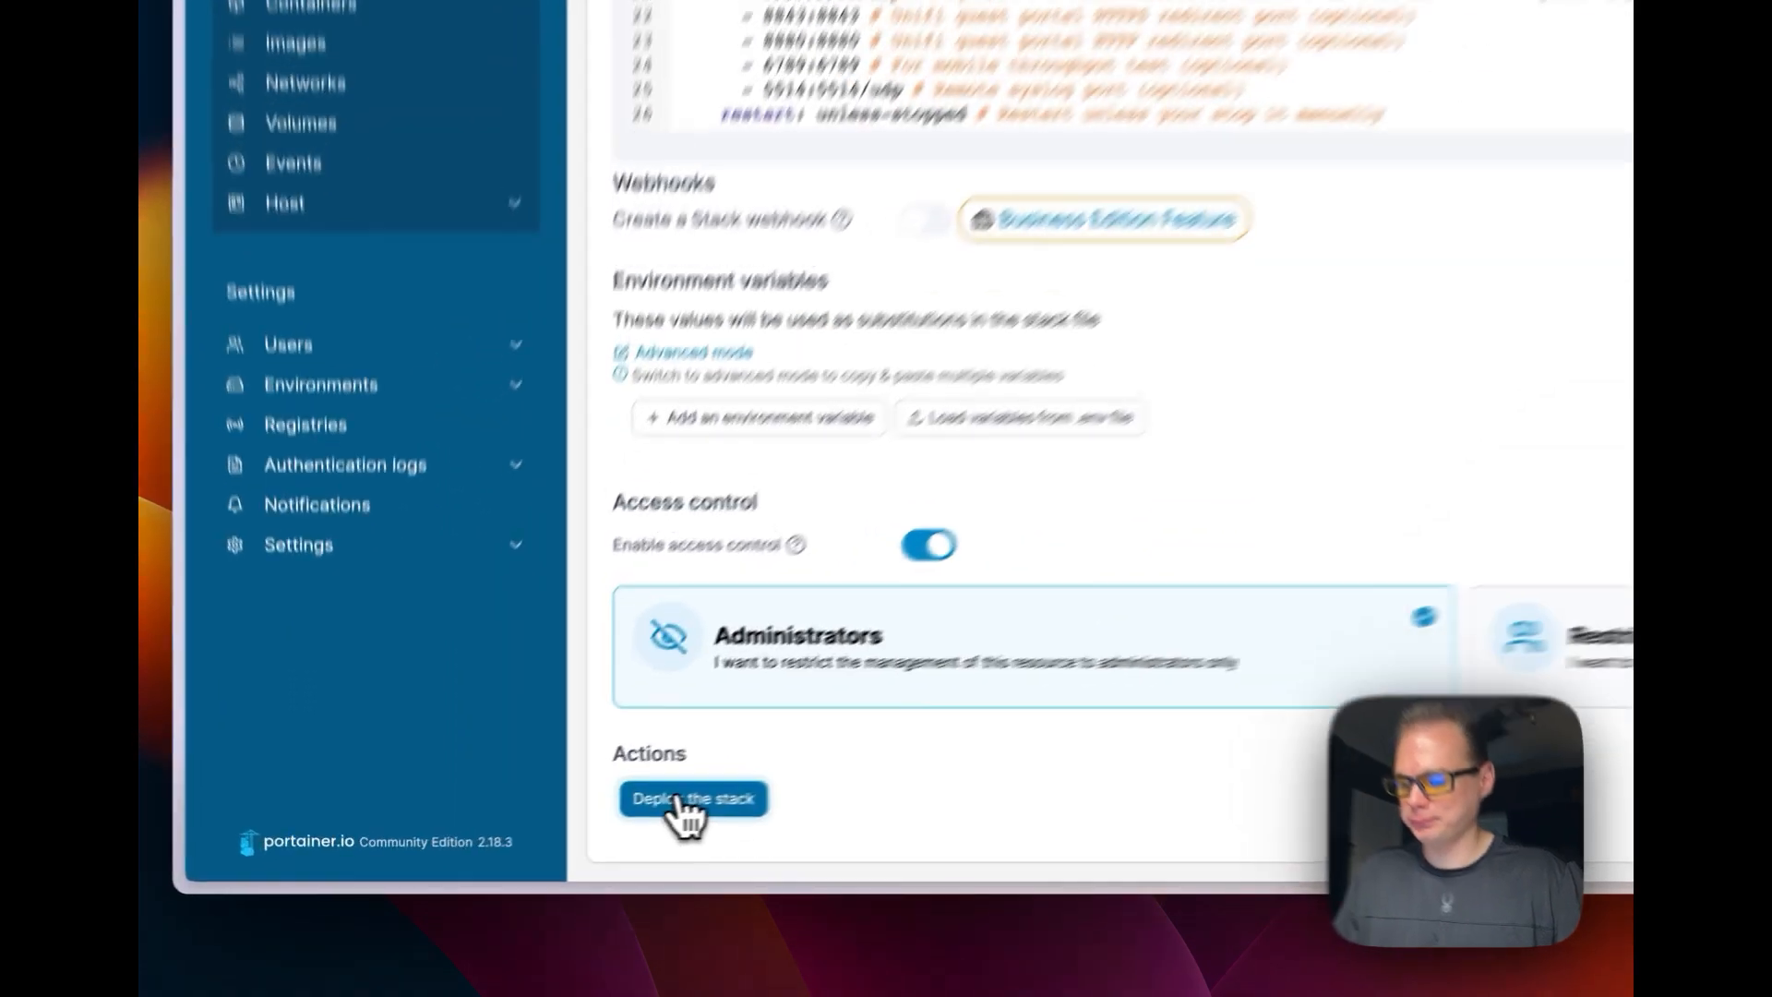
click(548, 839)
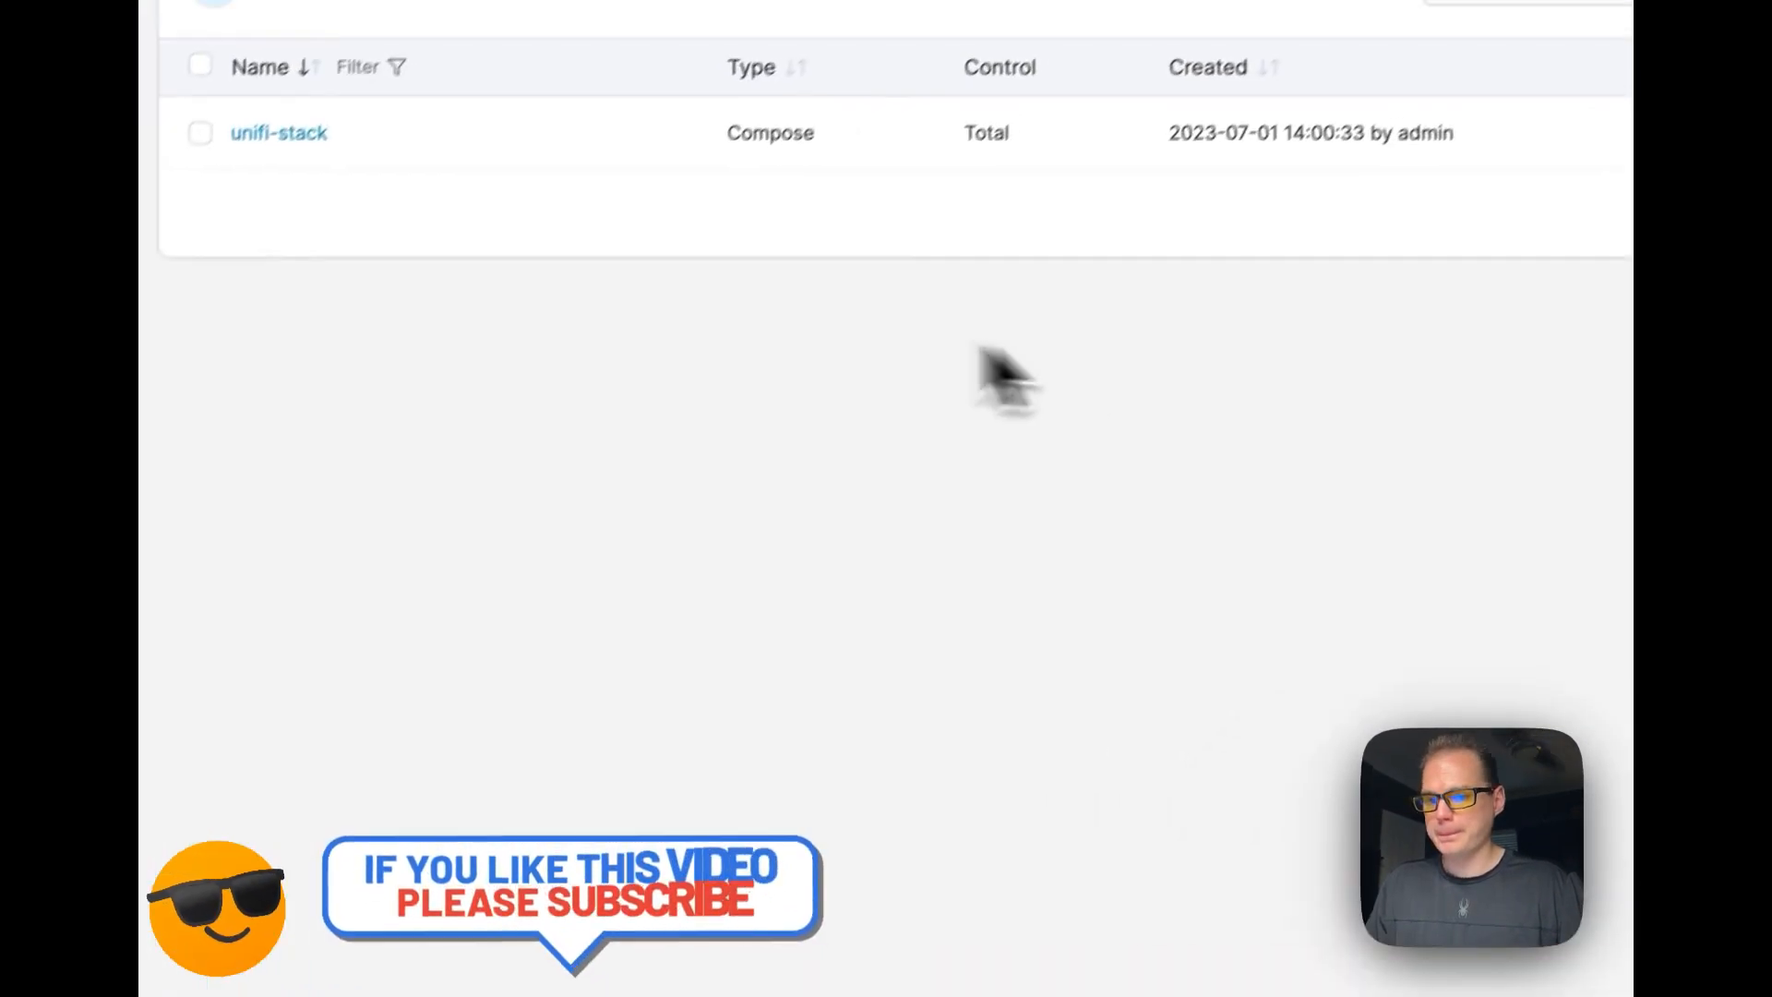
- Open the unifi-controller container from unifi-stack and examine its container details and port configuration
click(585, 233)
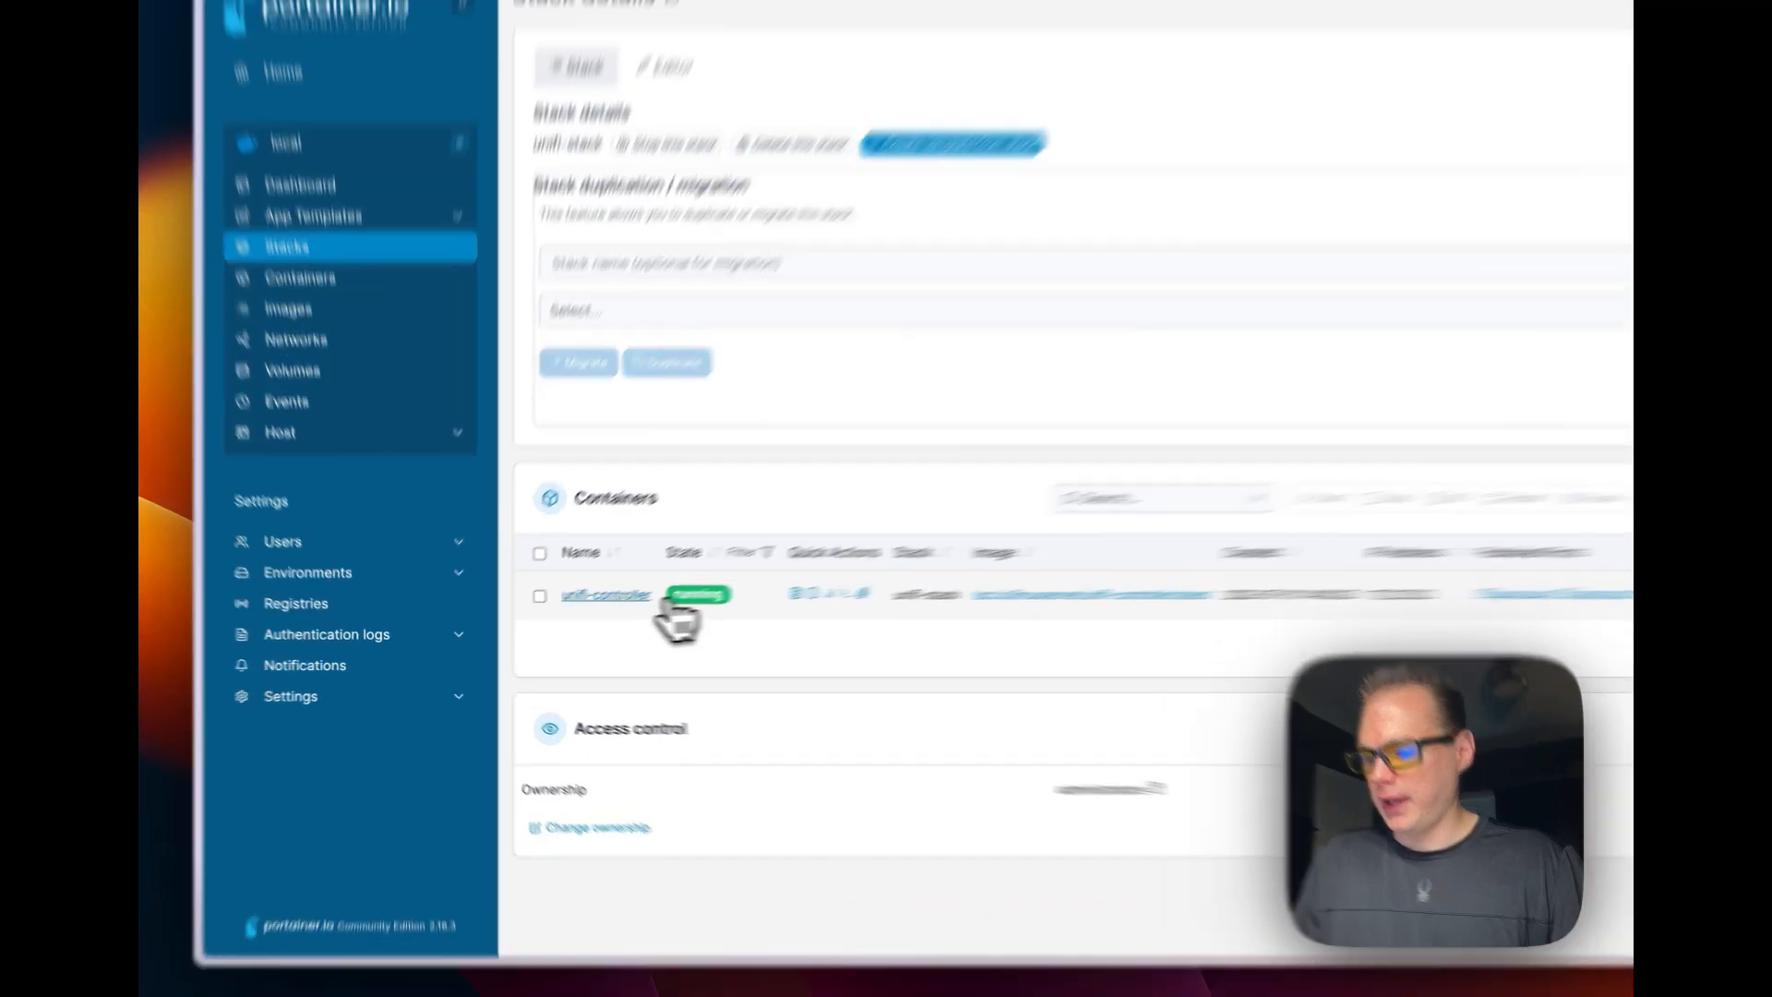
click(577, 613)
scroll(1042, 480, down, 15)
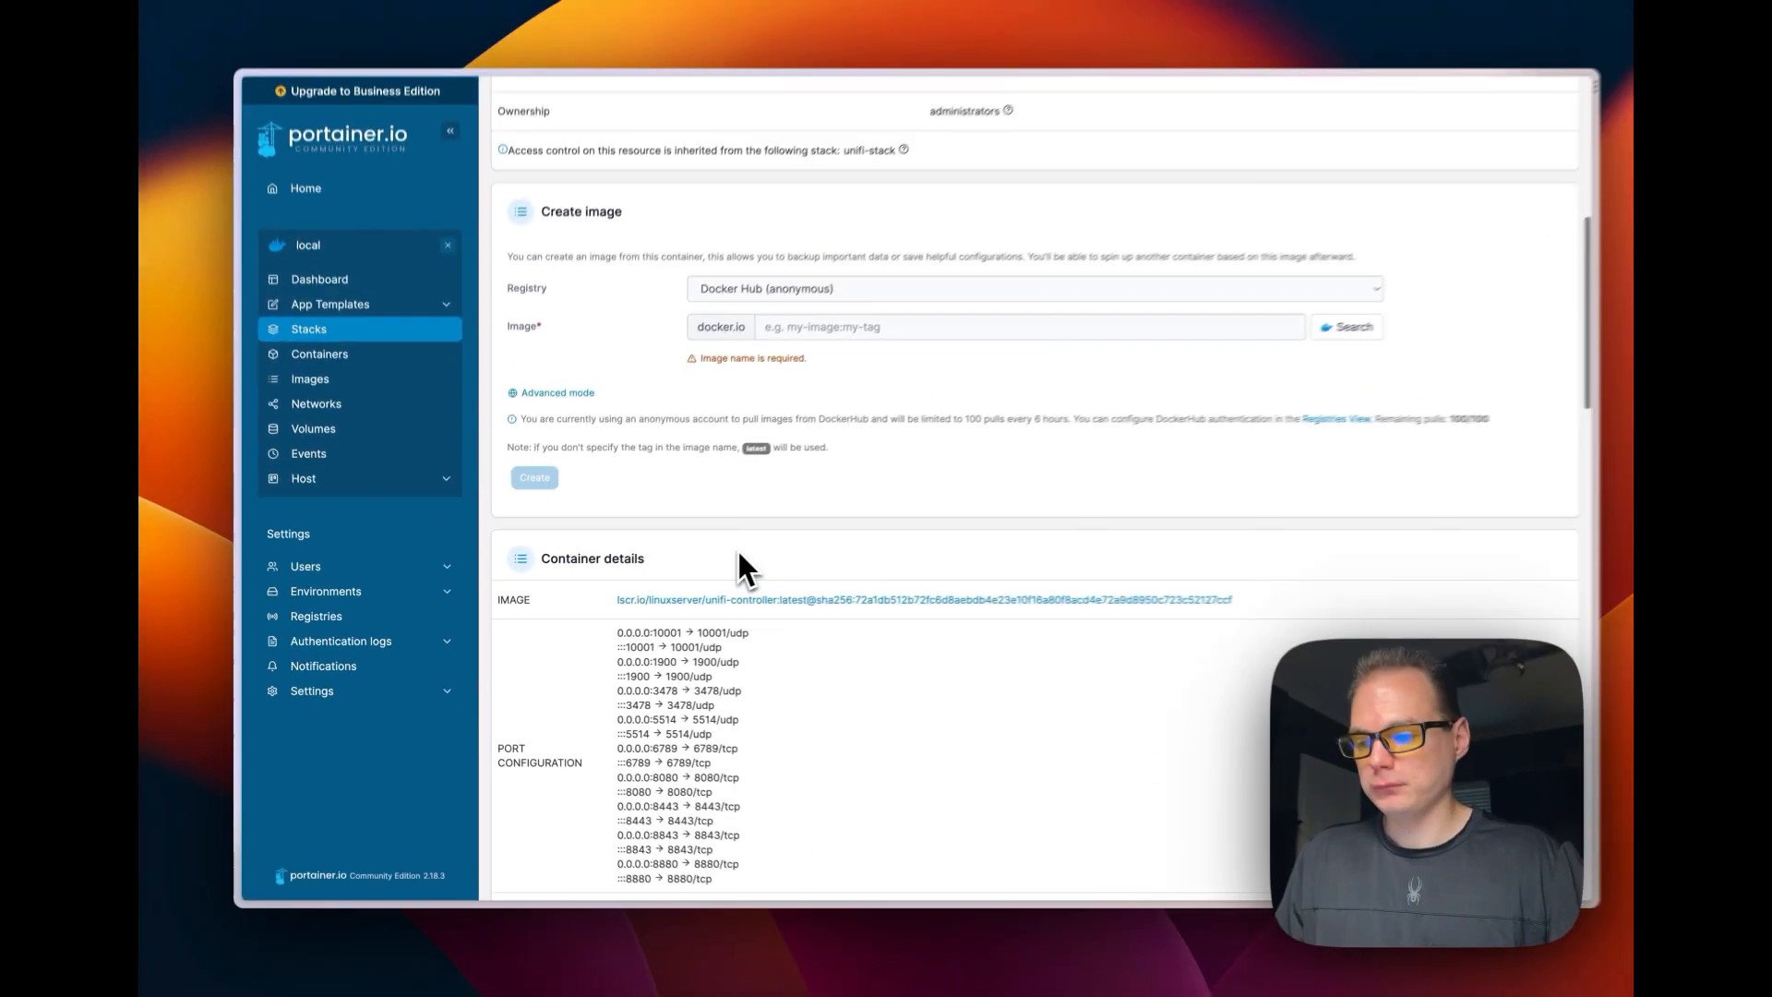
scroll(909, 516, down, 10)
scroll(720, 565, down, 2)
scroll(719, 564, up, 20)
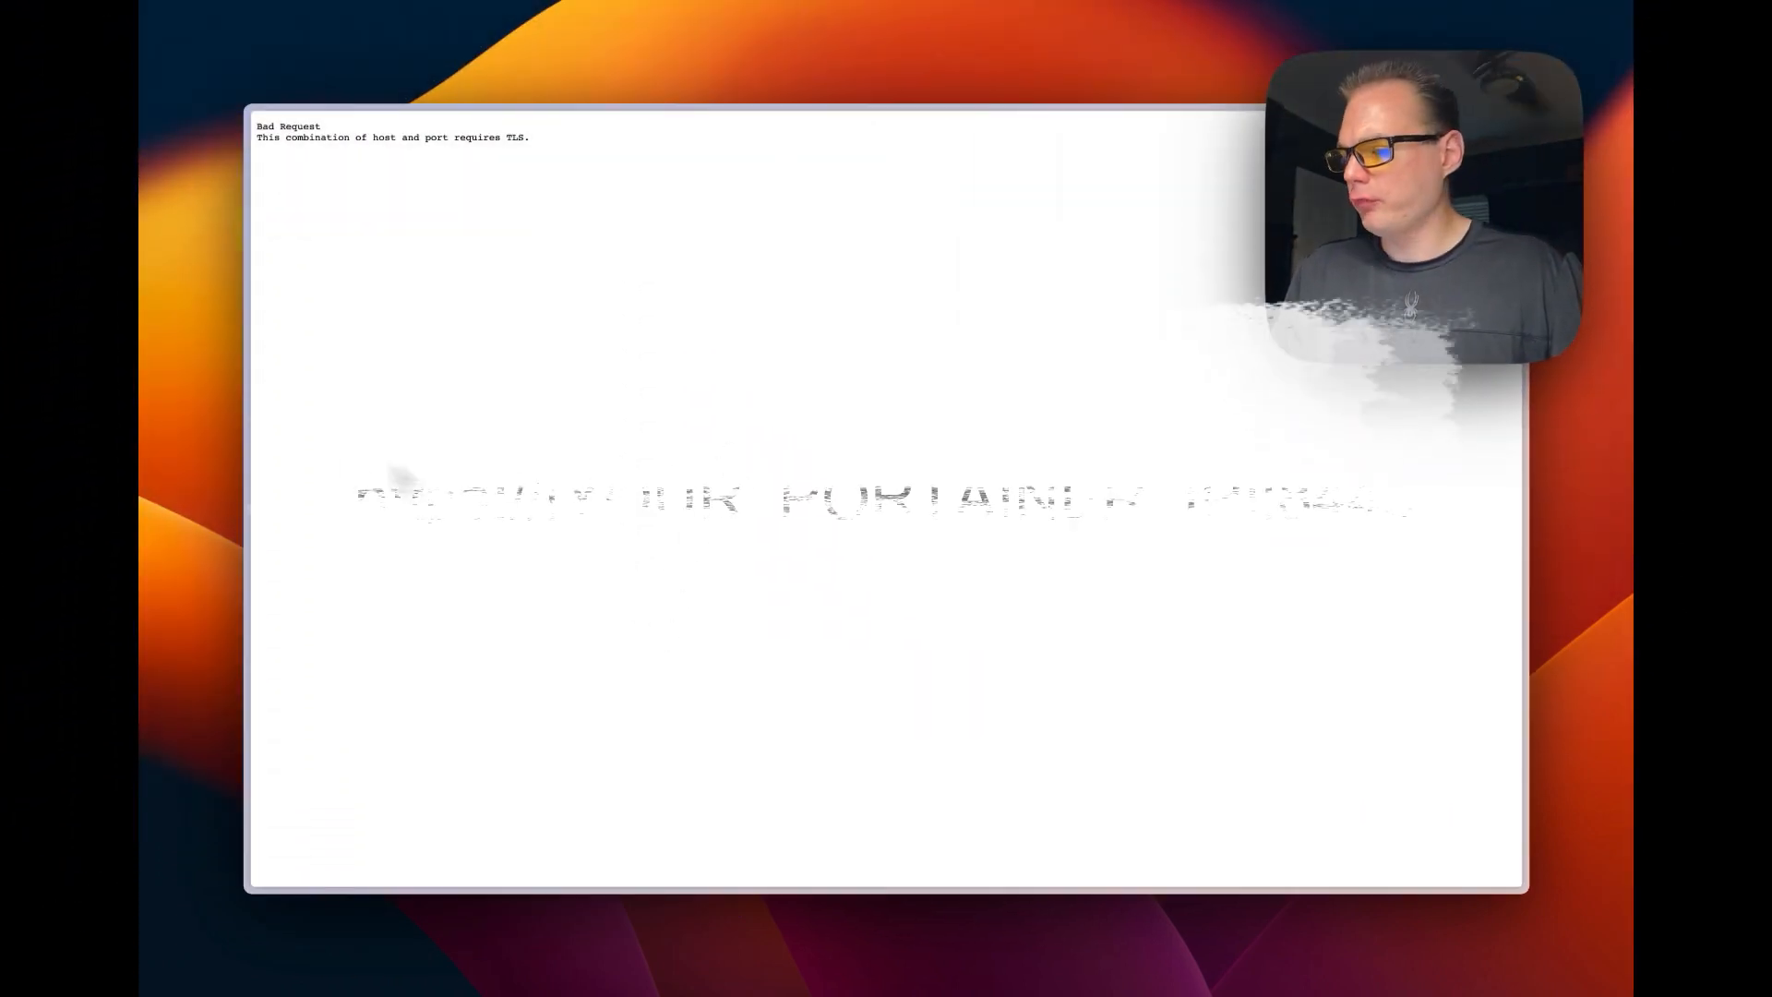
mouse_move(247, 440)
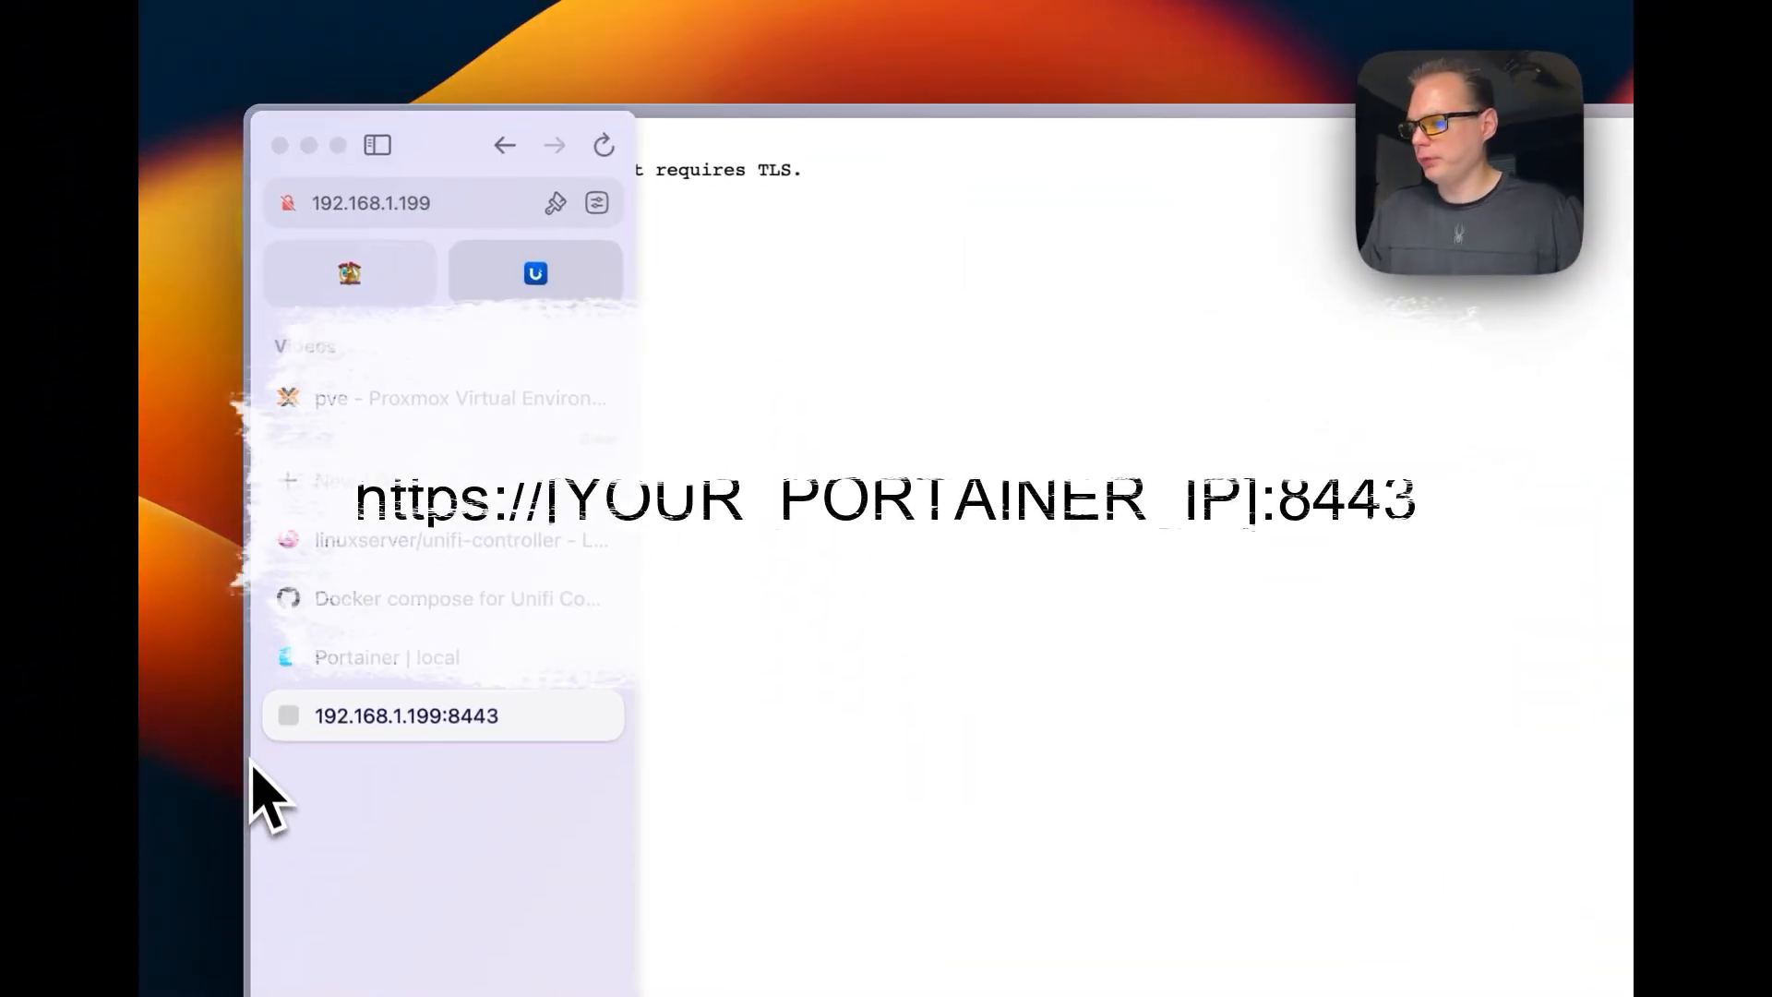
click(392, 205)
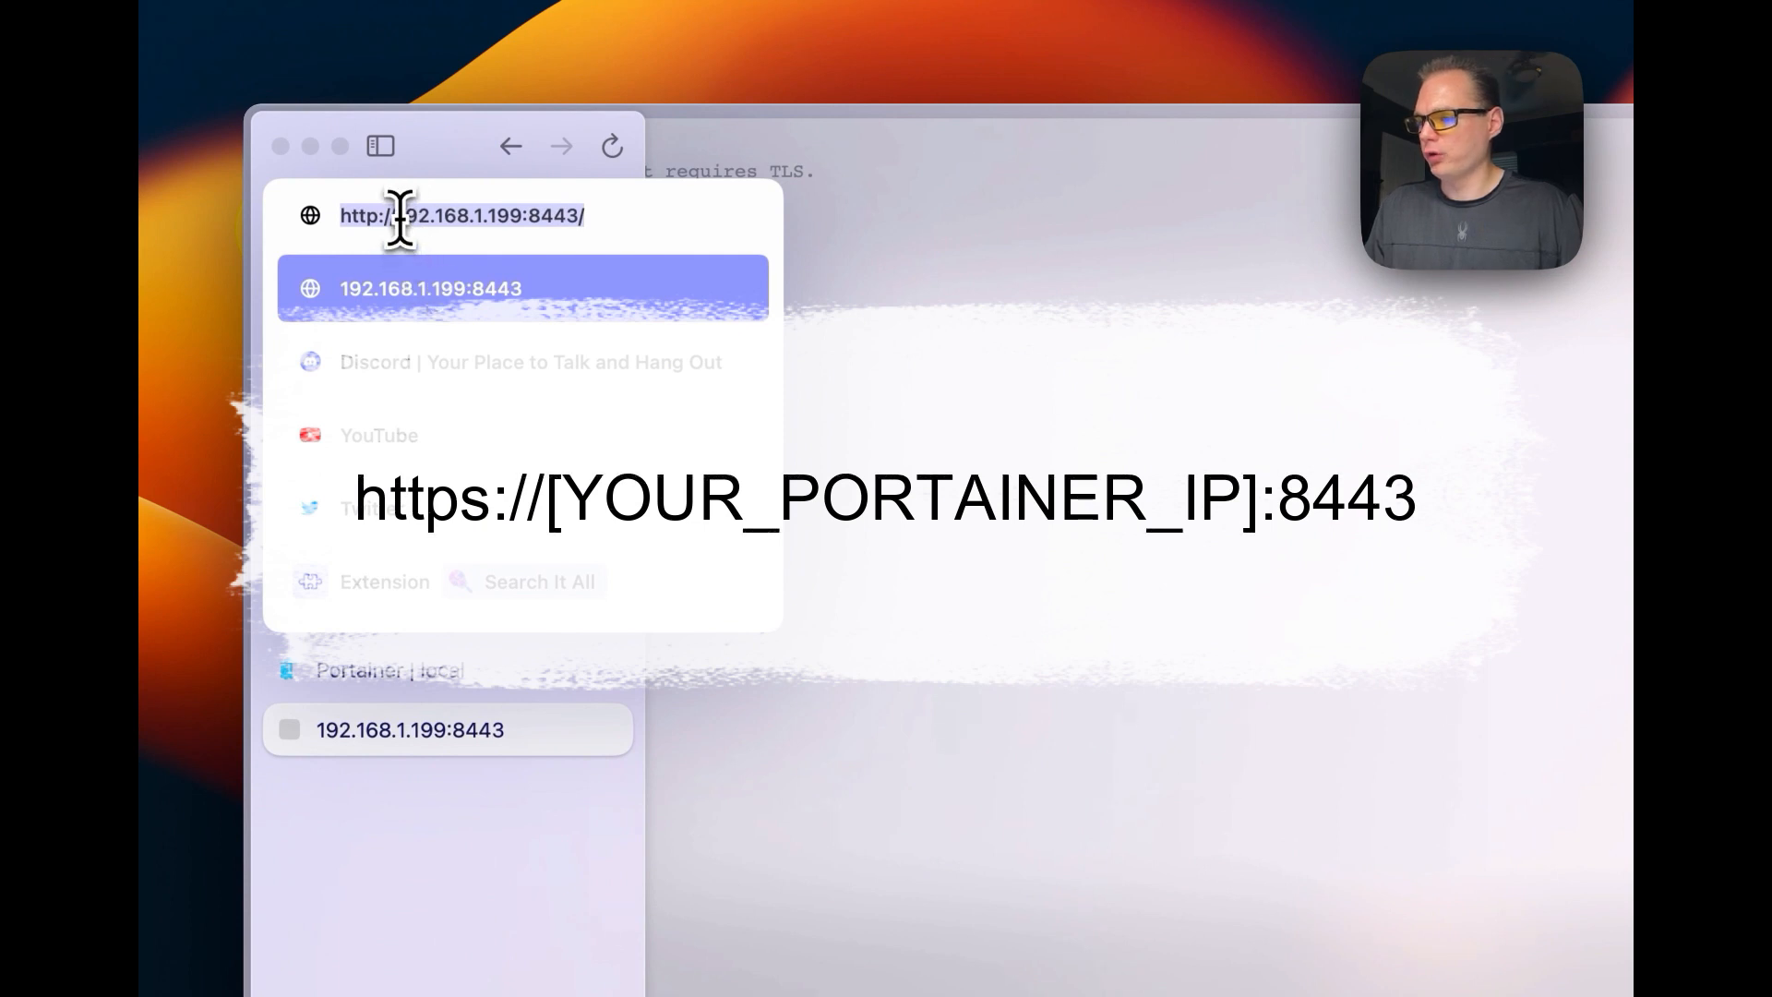
click(398, 218)
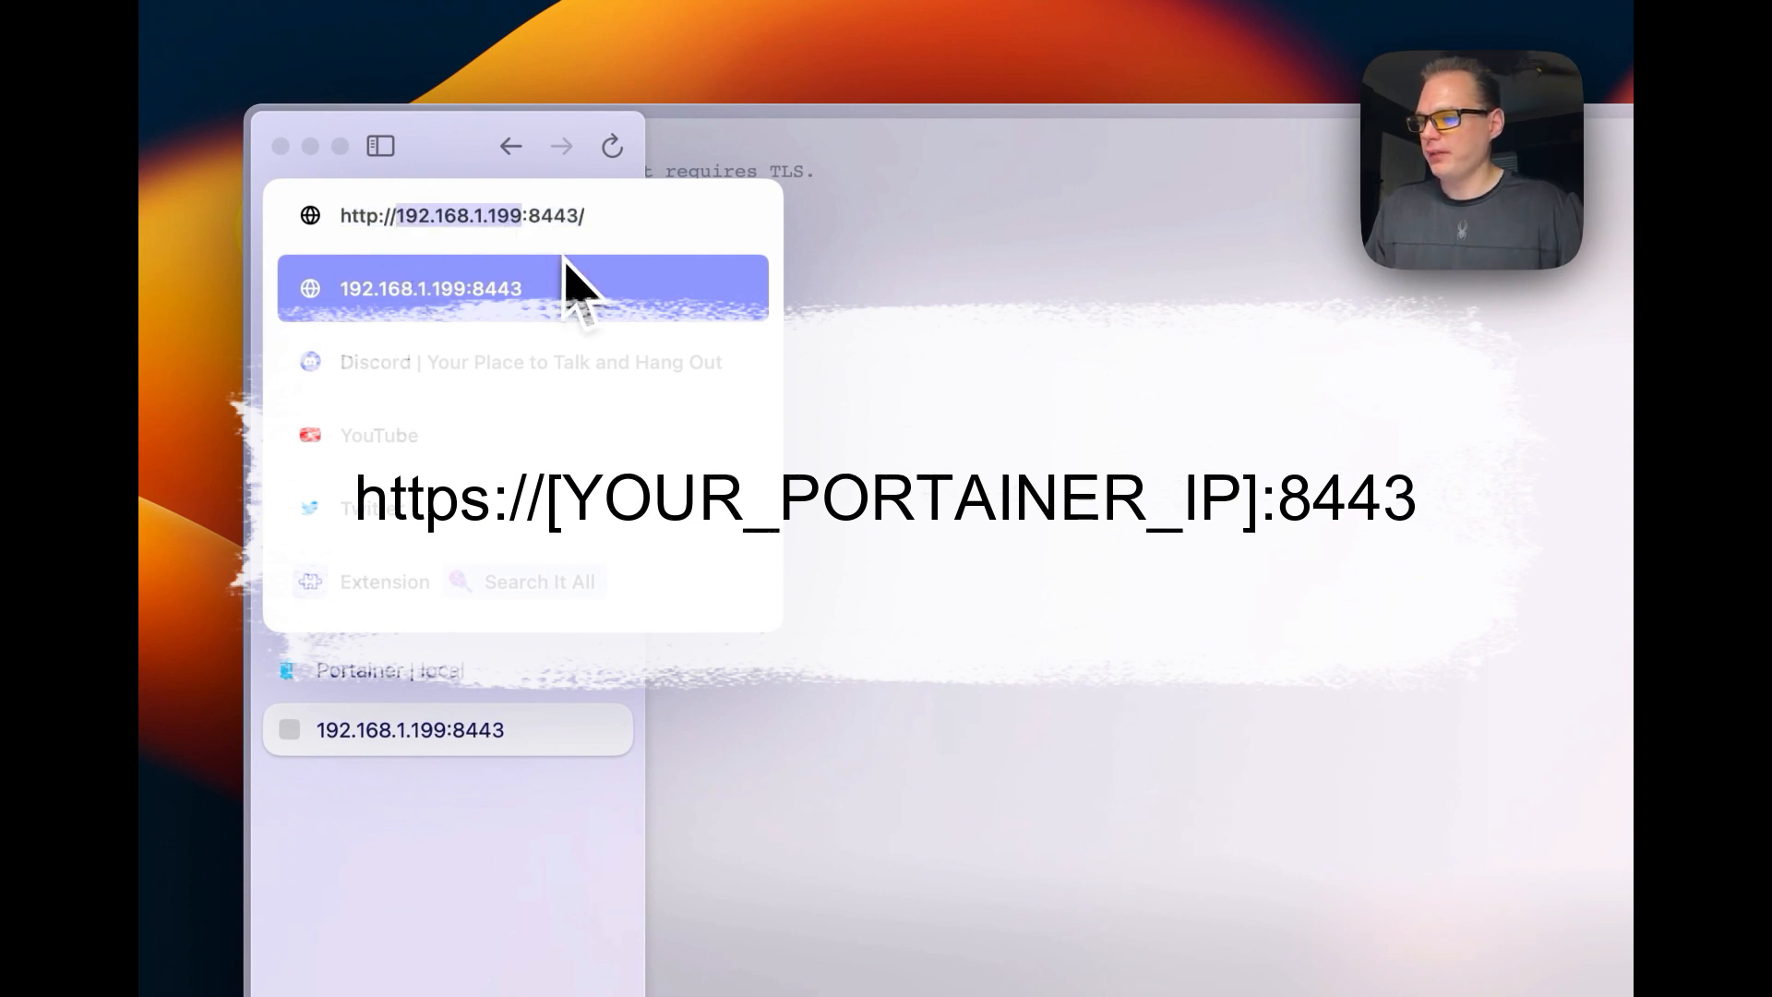
drag(529, 218, 595, 218)
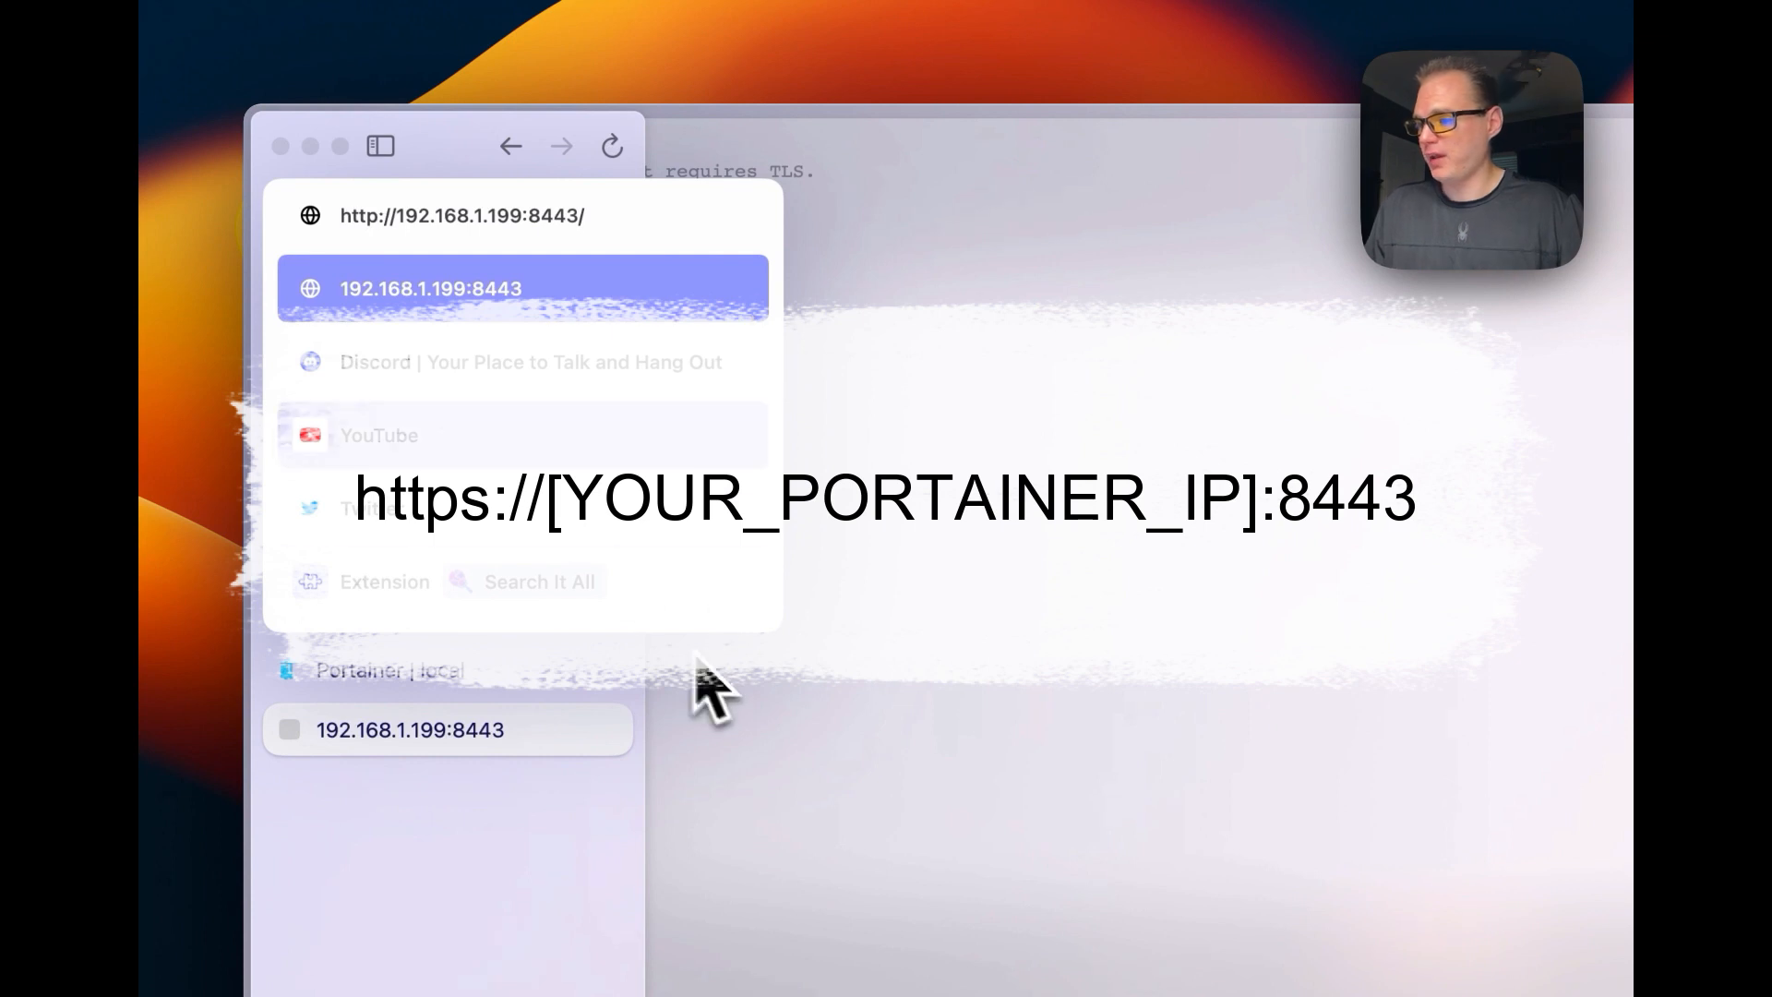
key(Return)
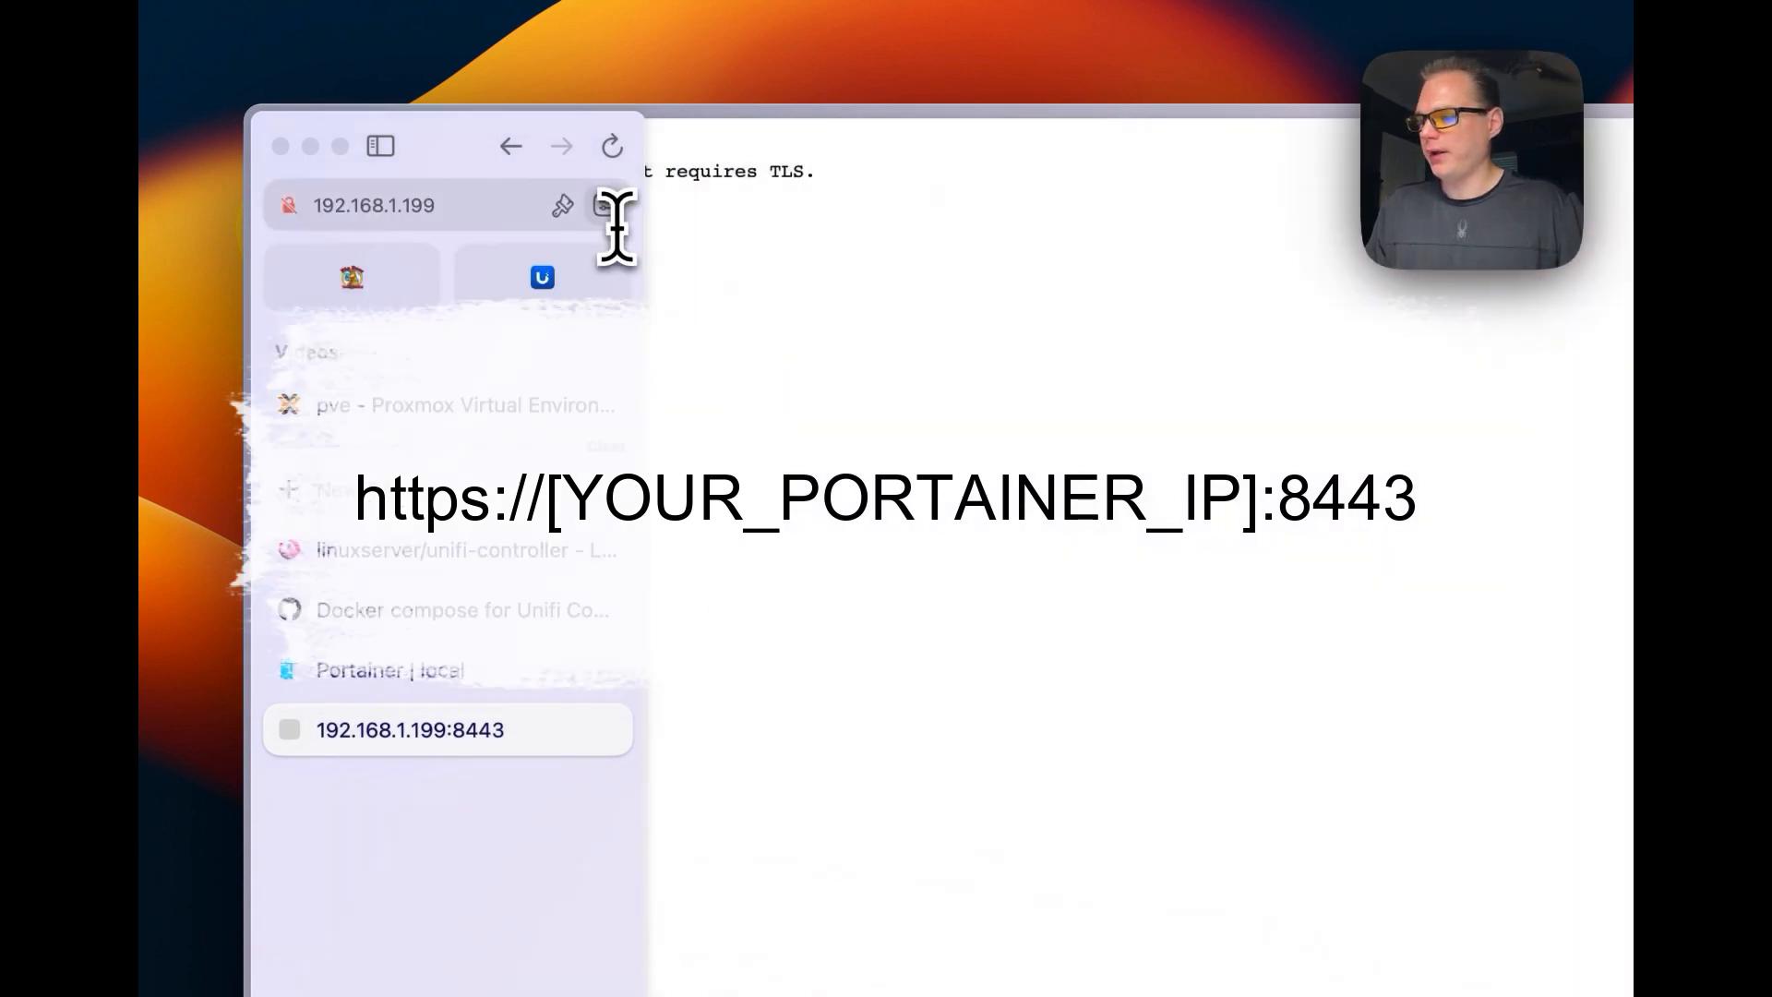
mouse_move(297, 159)
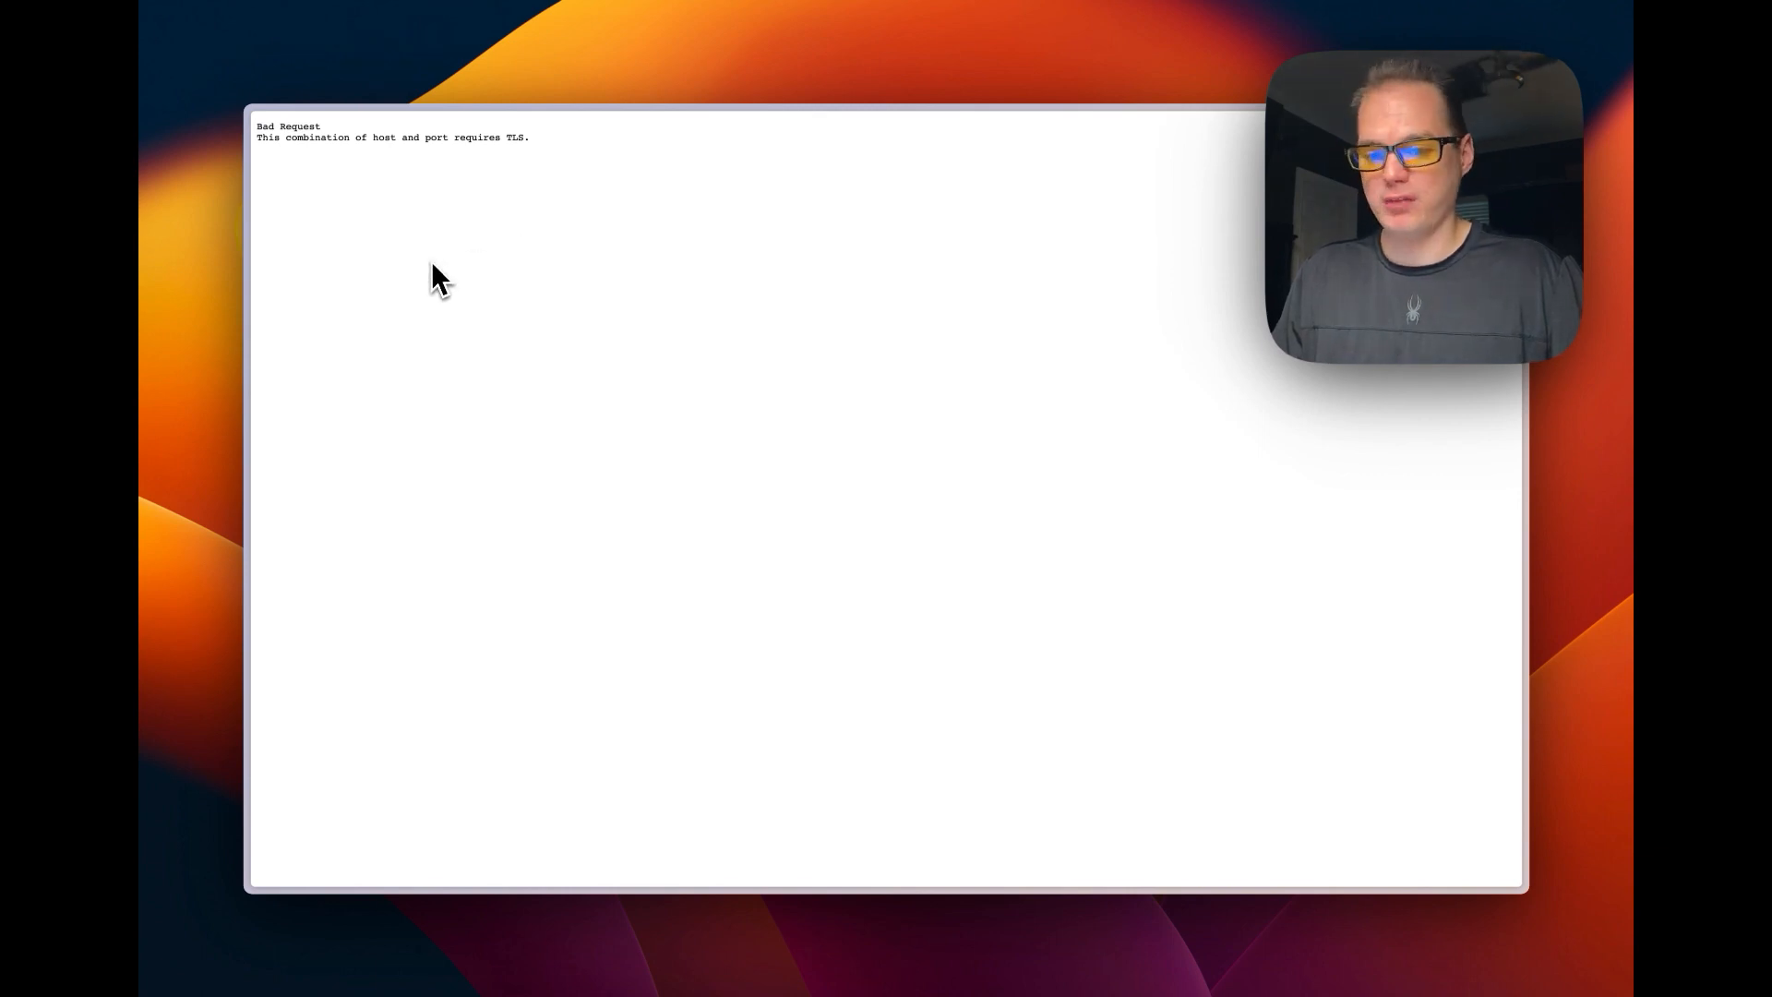
mouse_move(256, 360)
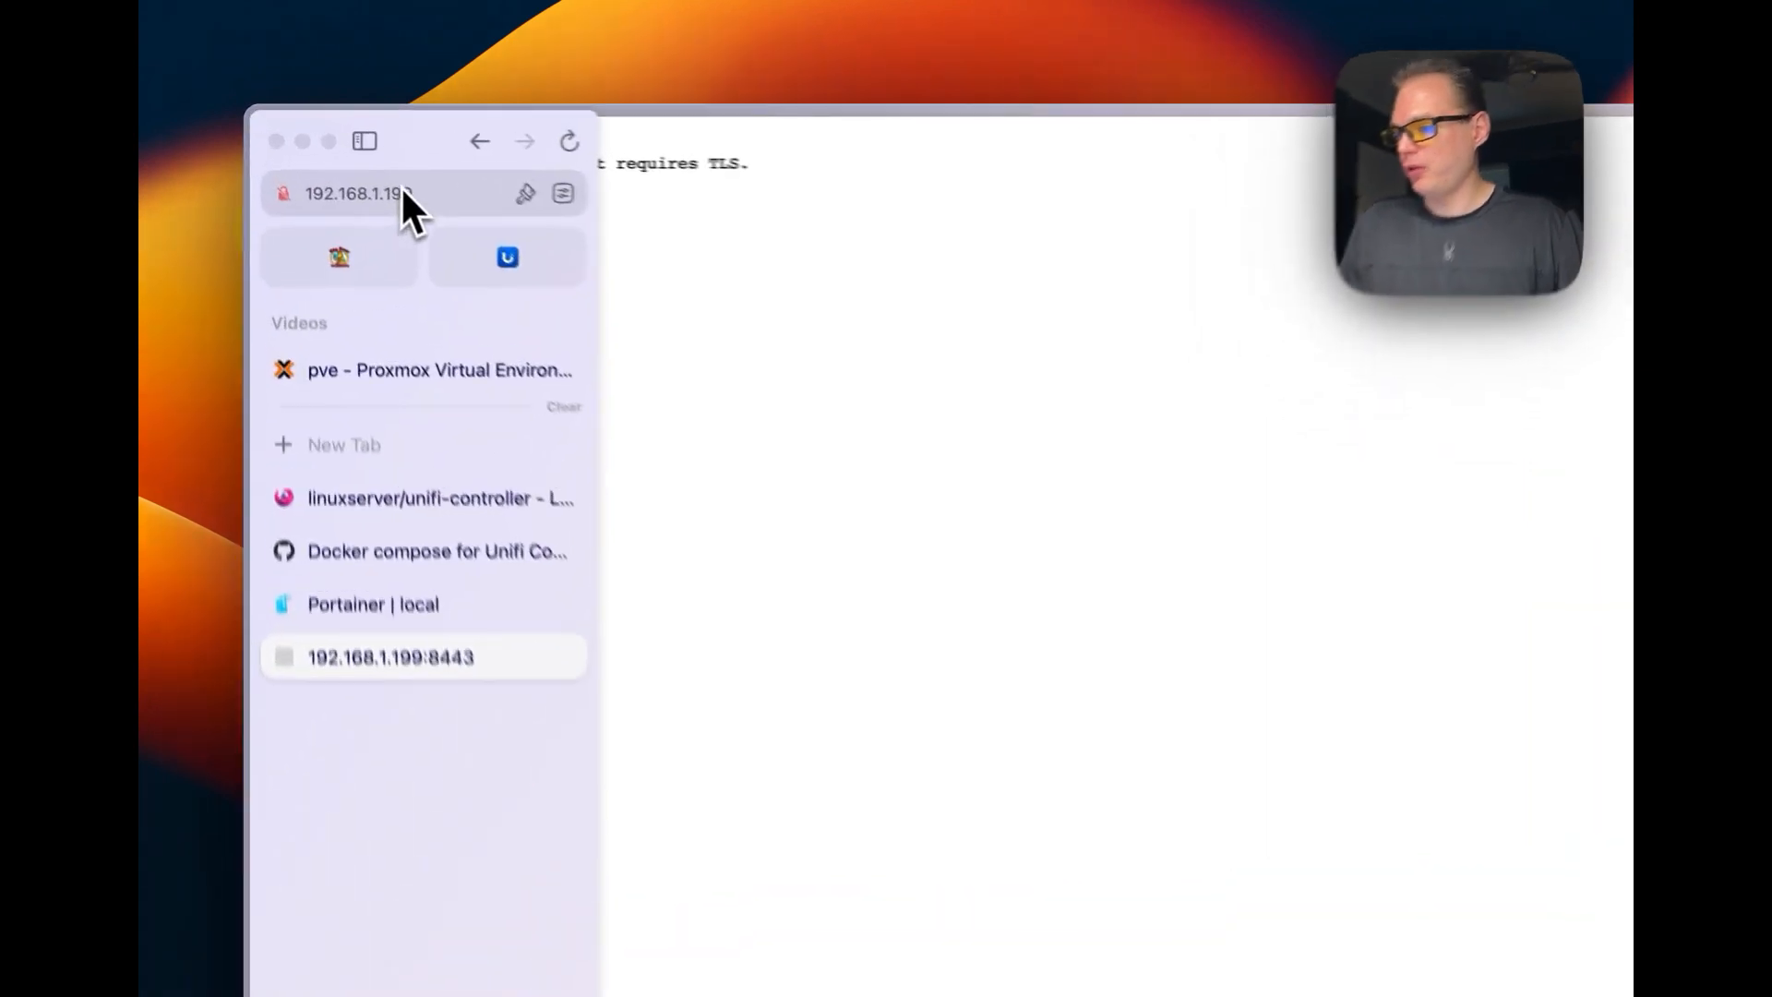
click(403, 193)
click(371, 202)
text(s://)
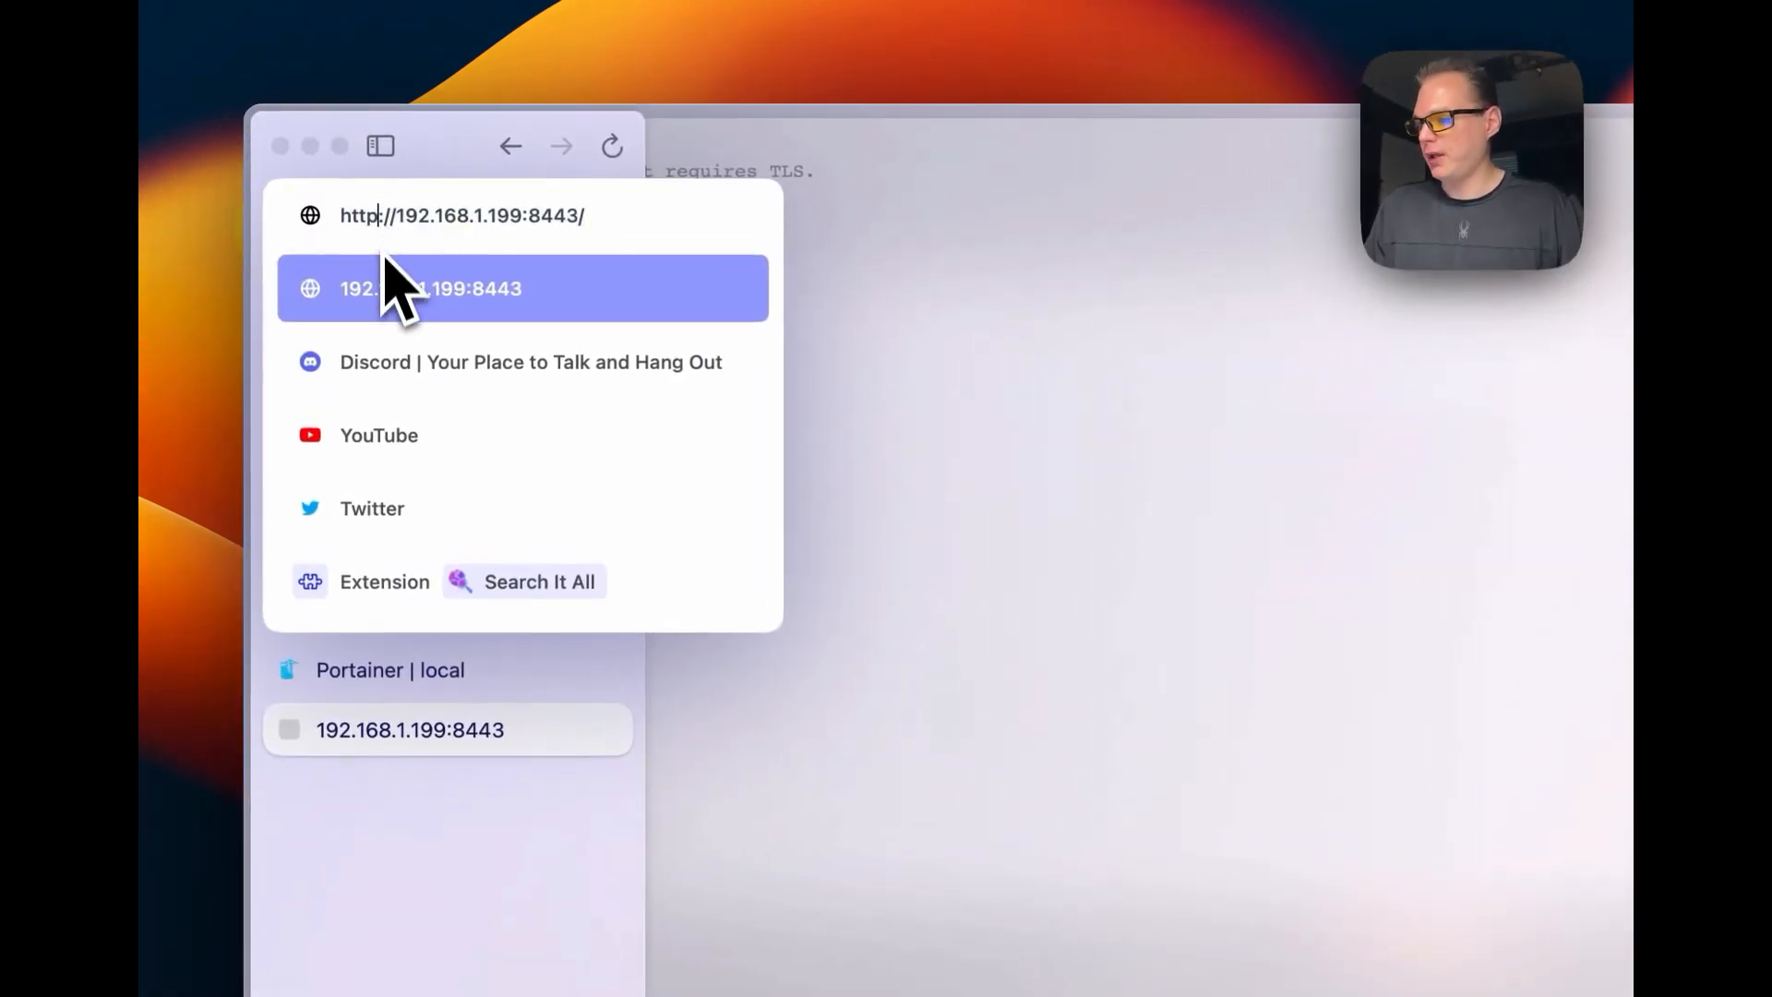
key(Return)
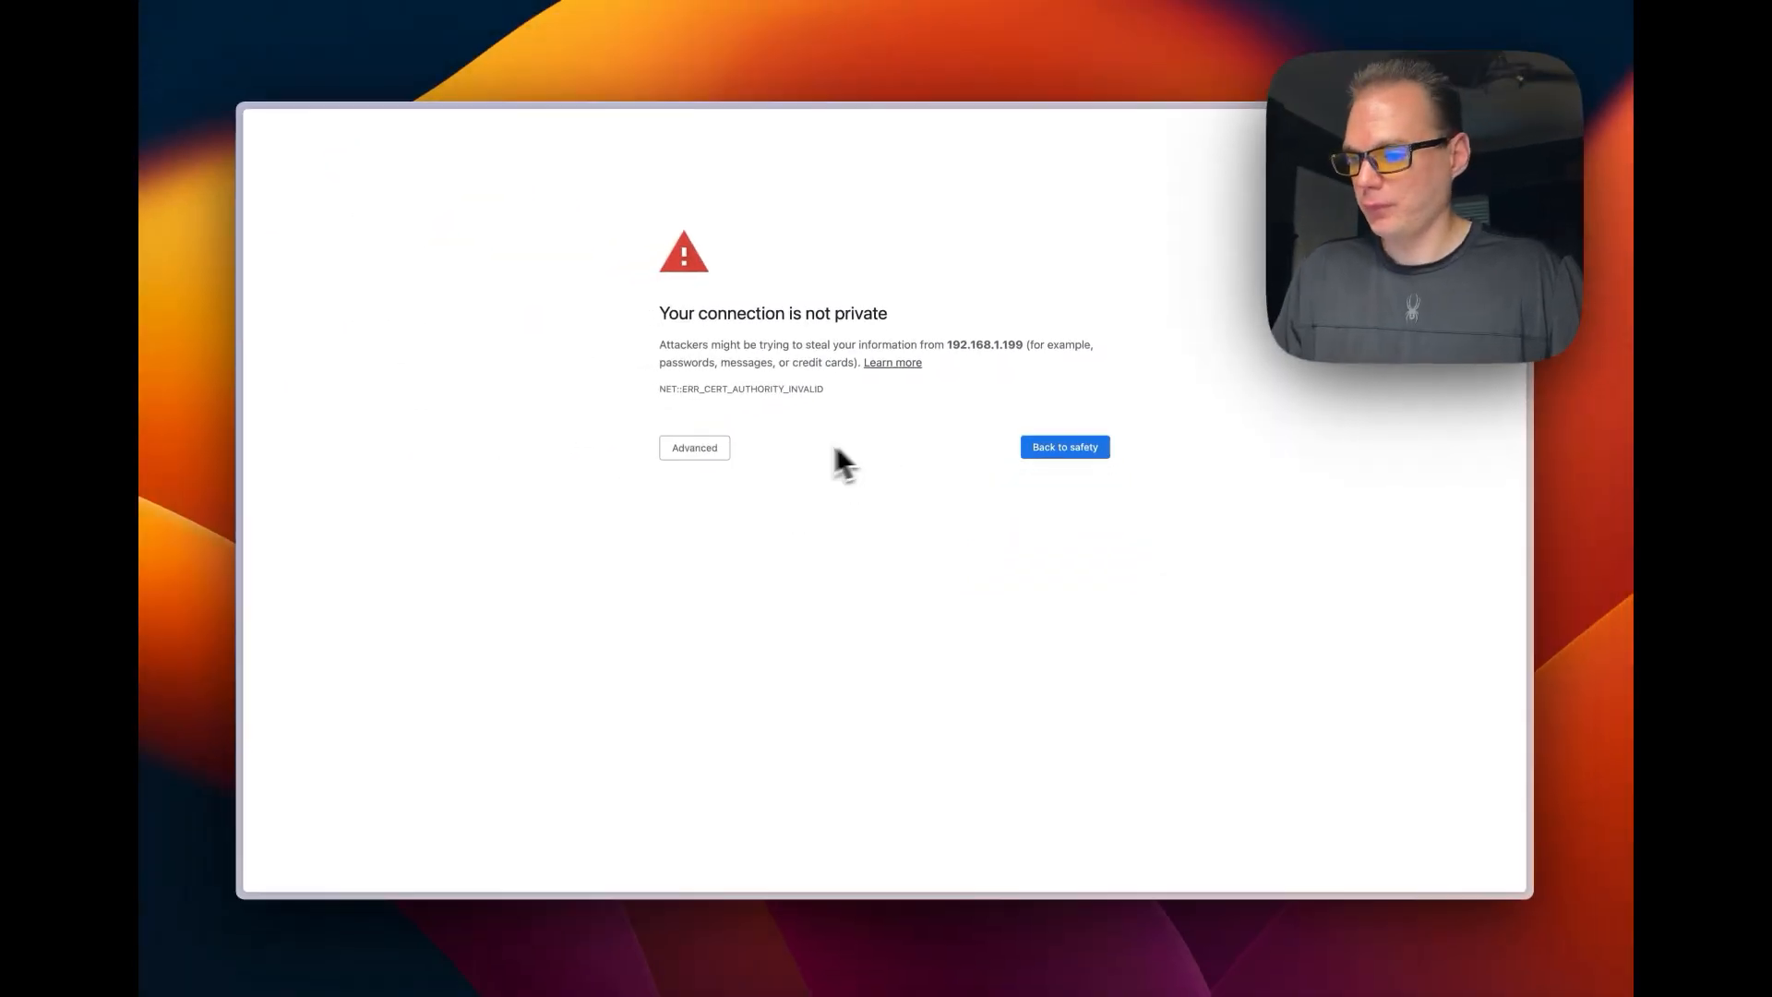
click(718, 453)
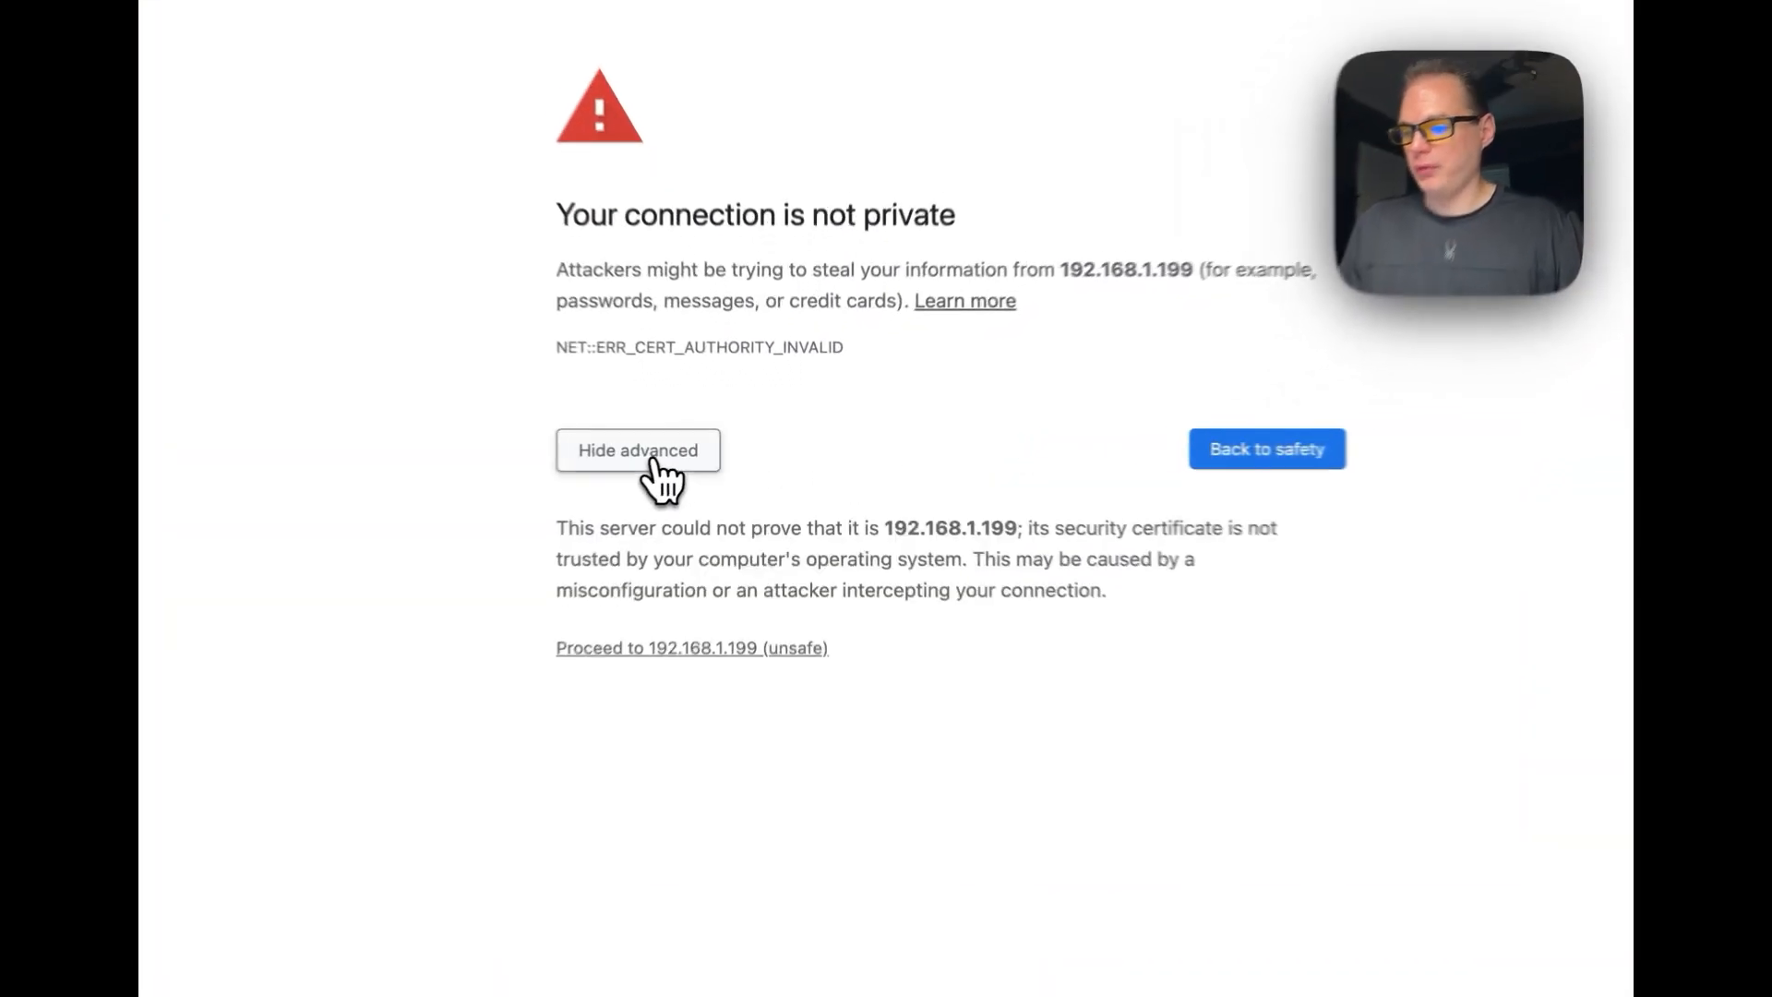
click(732, 574)
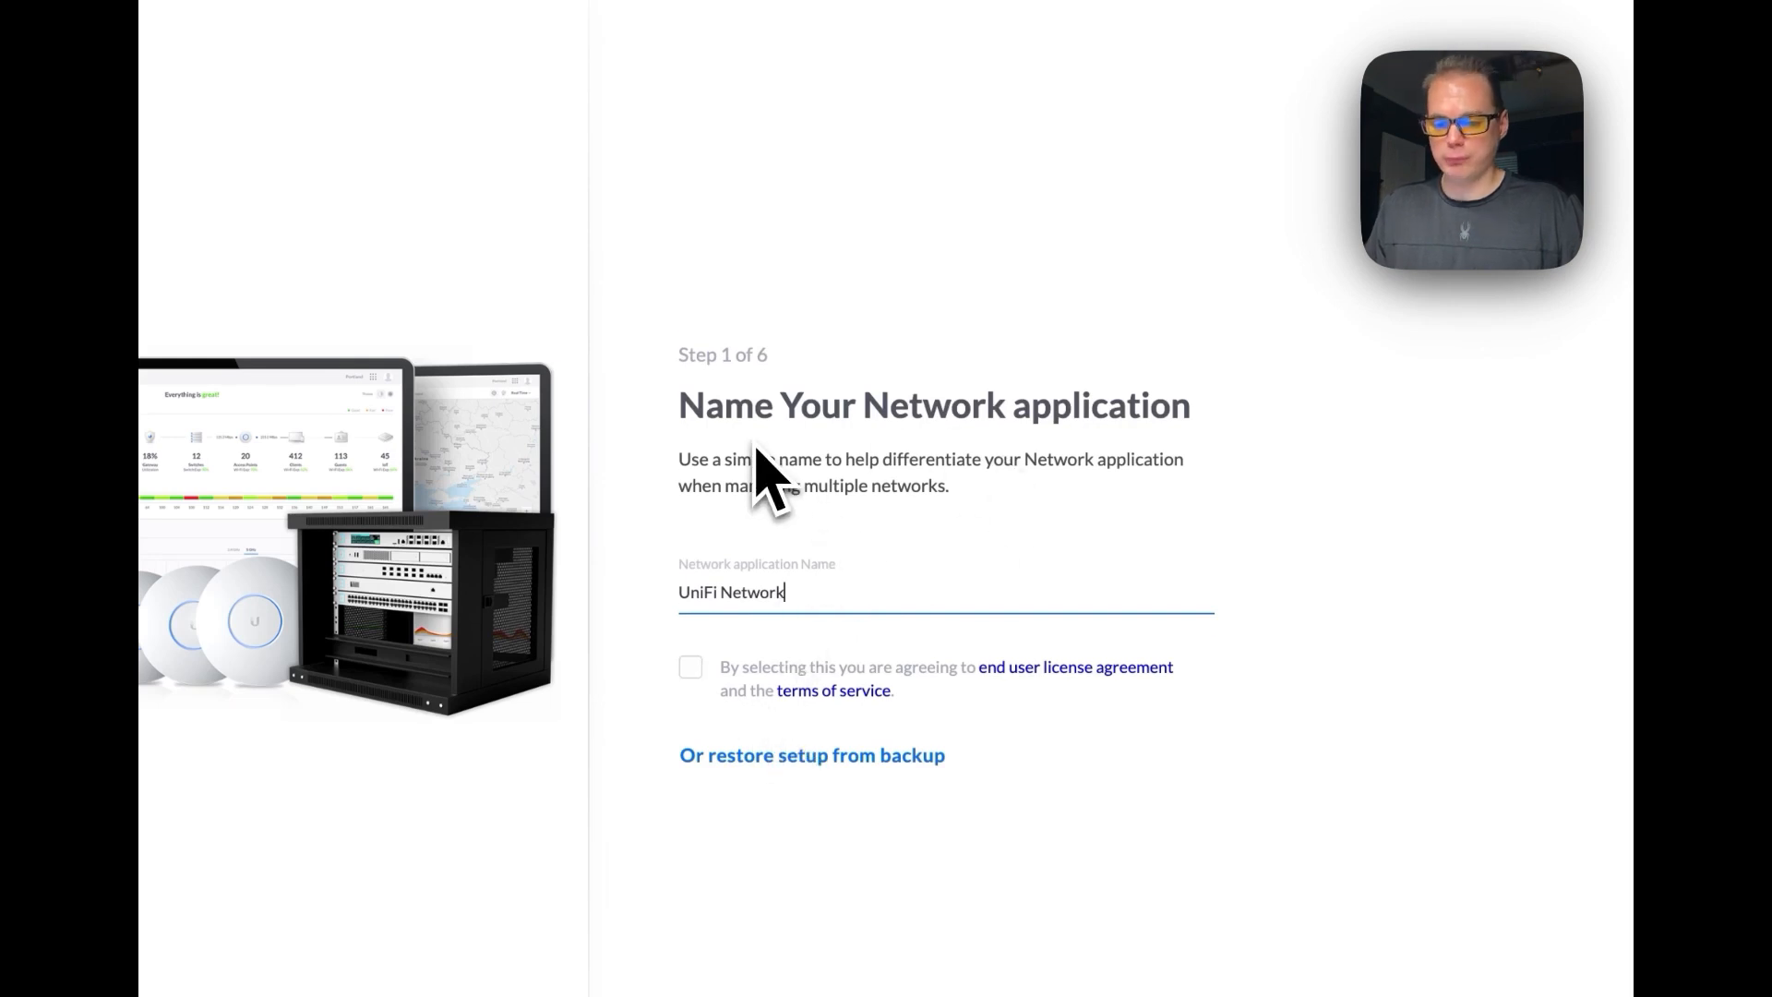
- Keep UniFi Network as the application name, accept the license agreement and terms of service, and continue the setup
drag(680, 411, 1569, 421)
click(1568, 421)
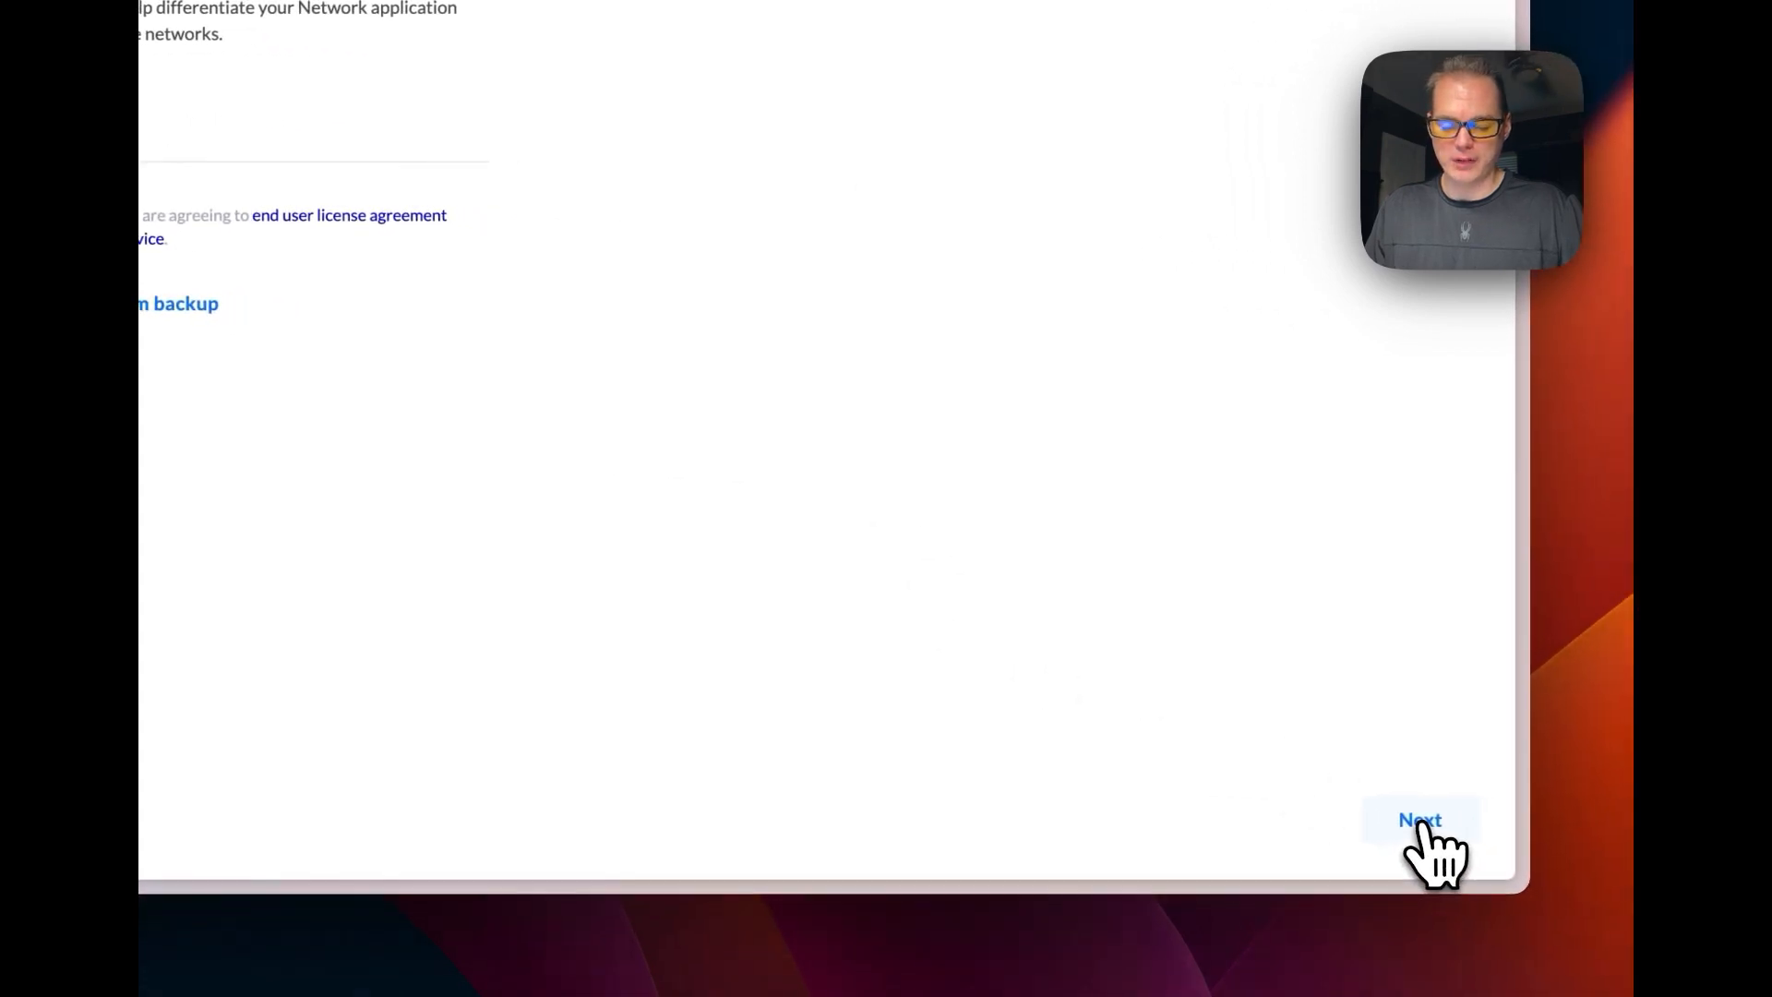
click(1421, 826)
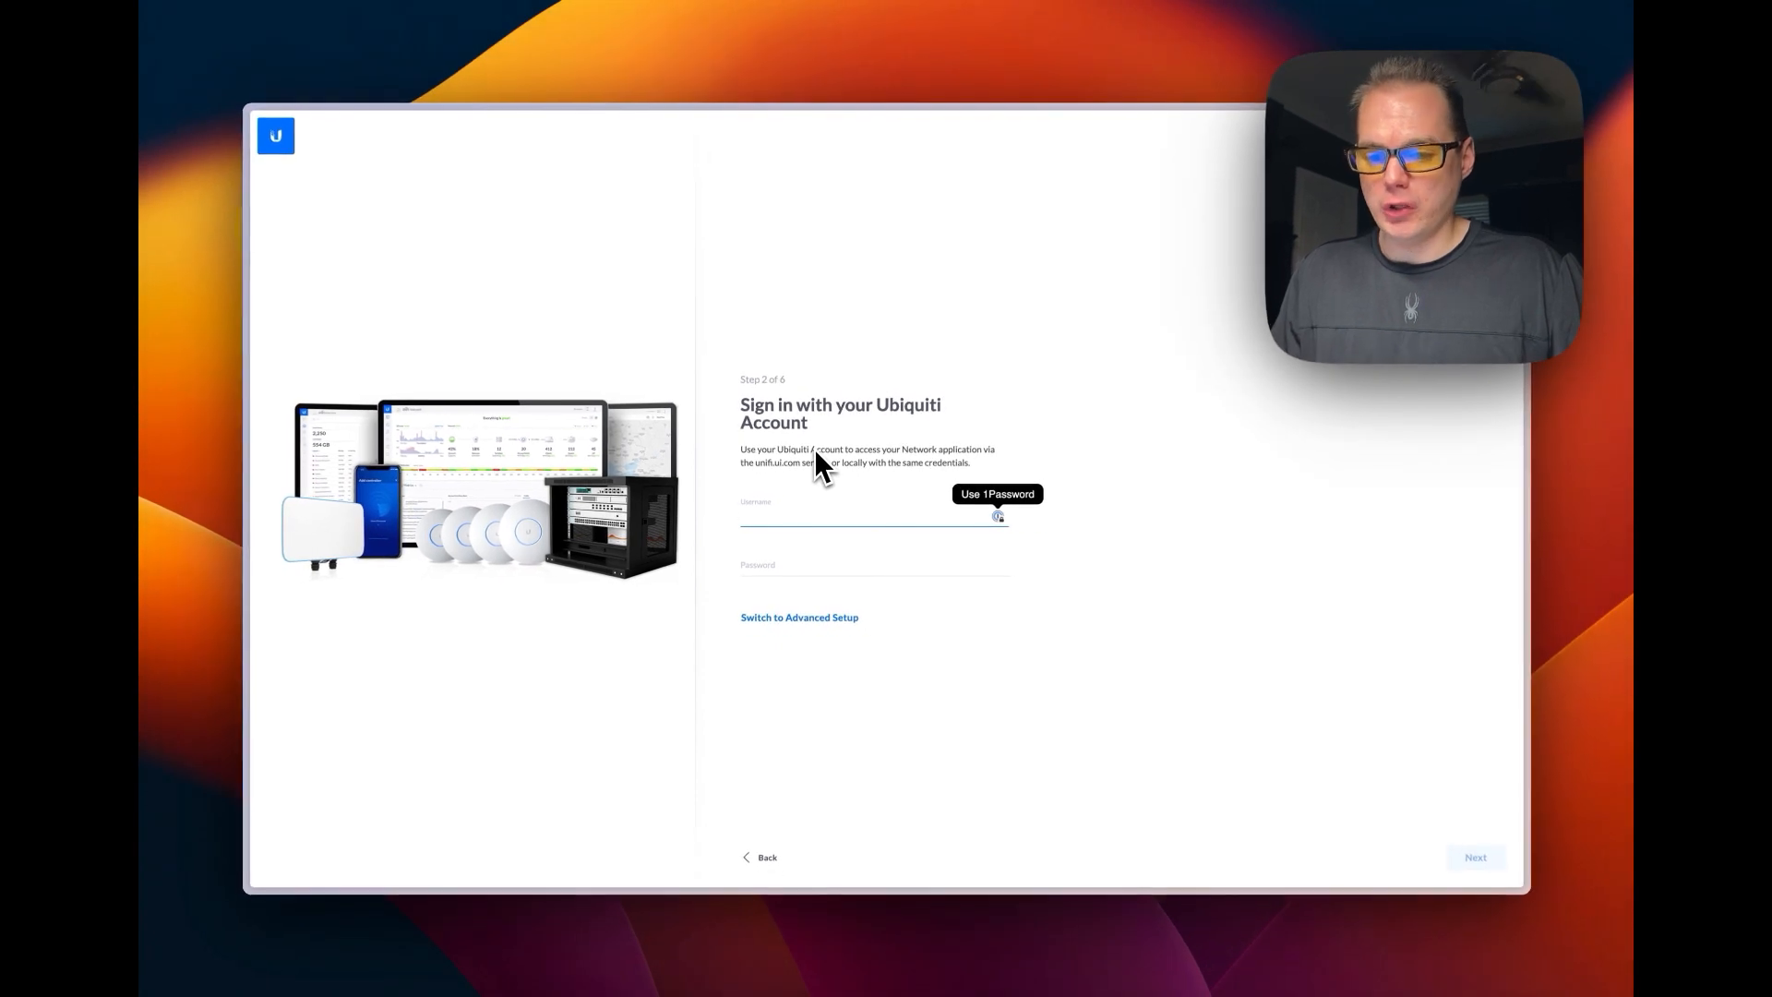
- Switch the wizard to advanced setup and disable both remote access and the Ubiquiti account for local access
drag(741, 450, 1017, 484)
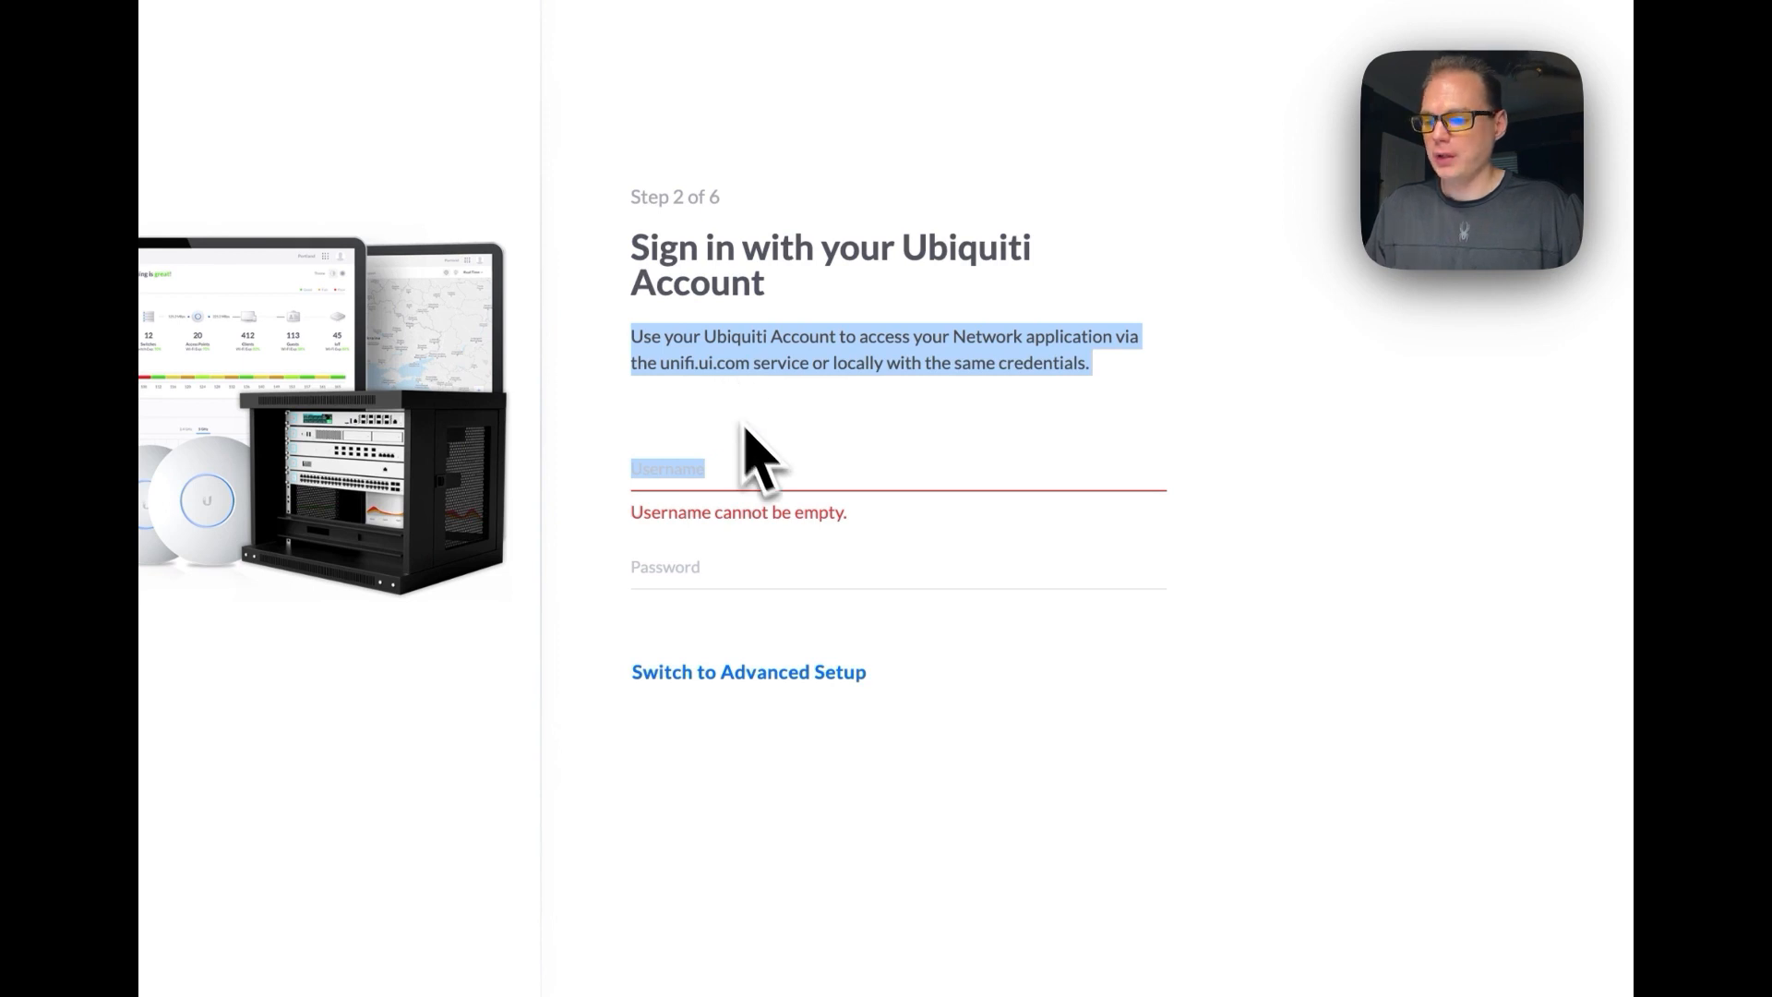
click(683, 671)
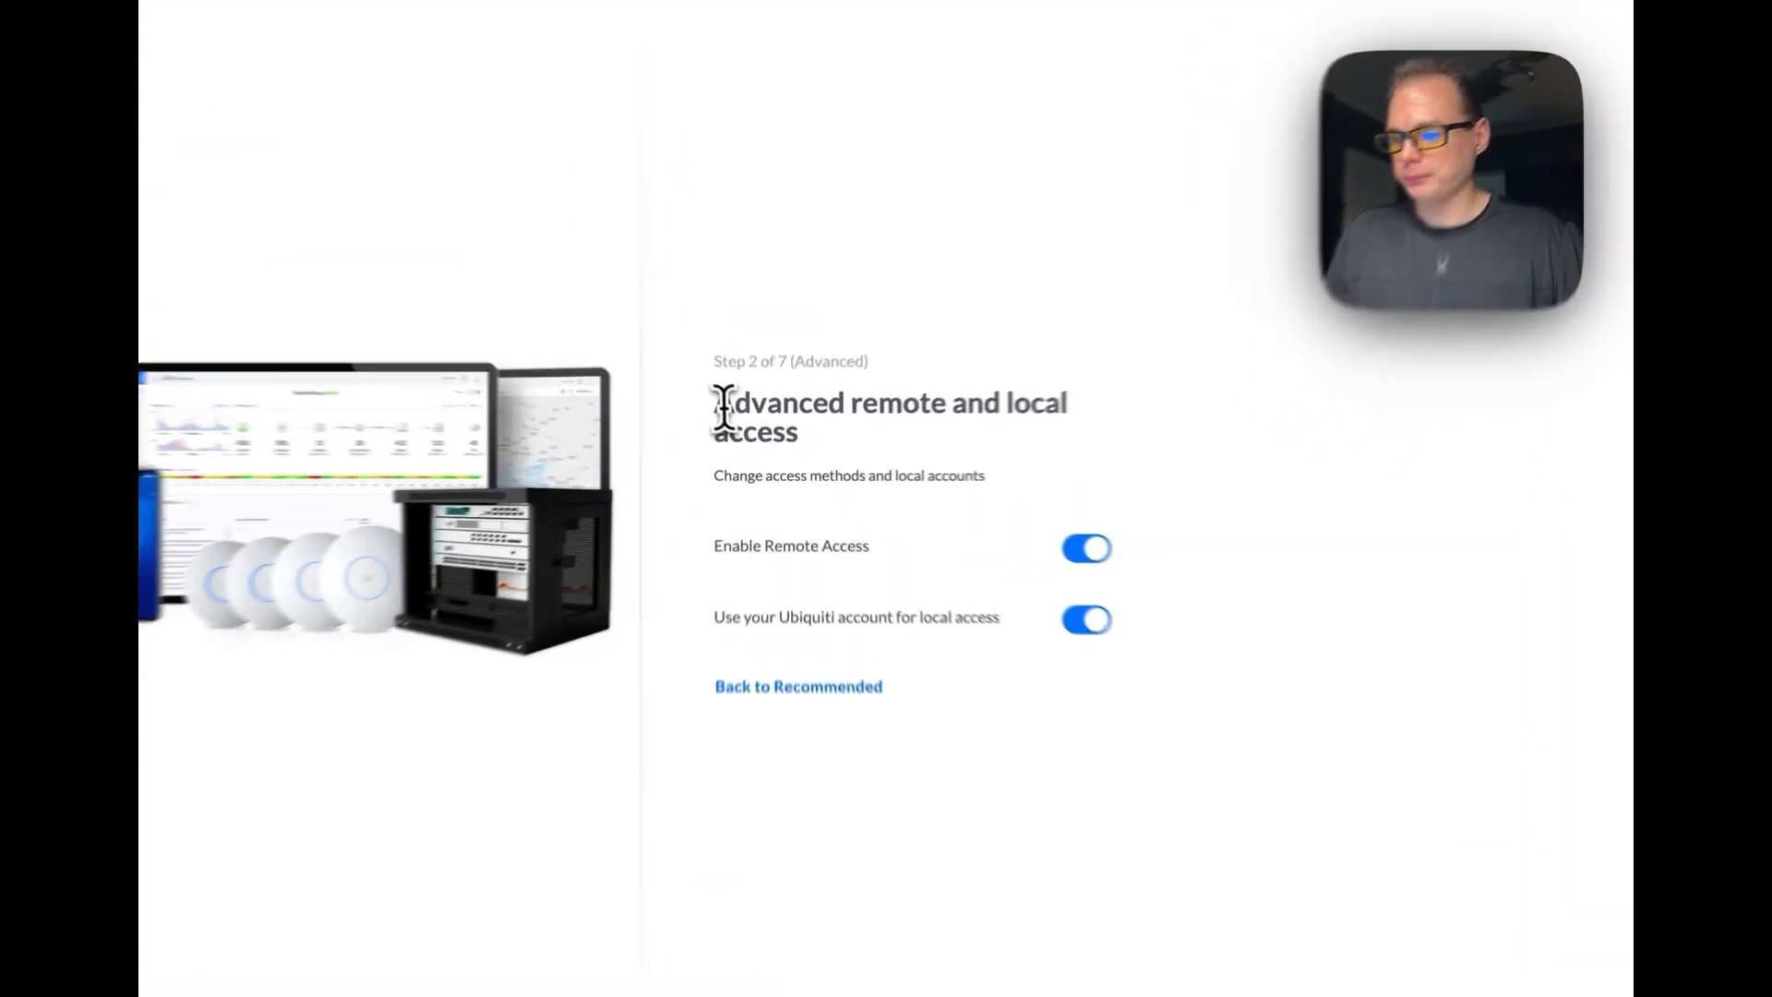
drag(741, 425, 841, 469)
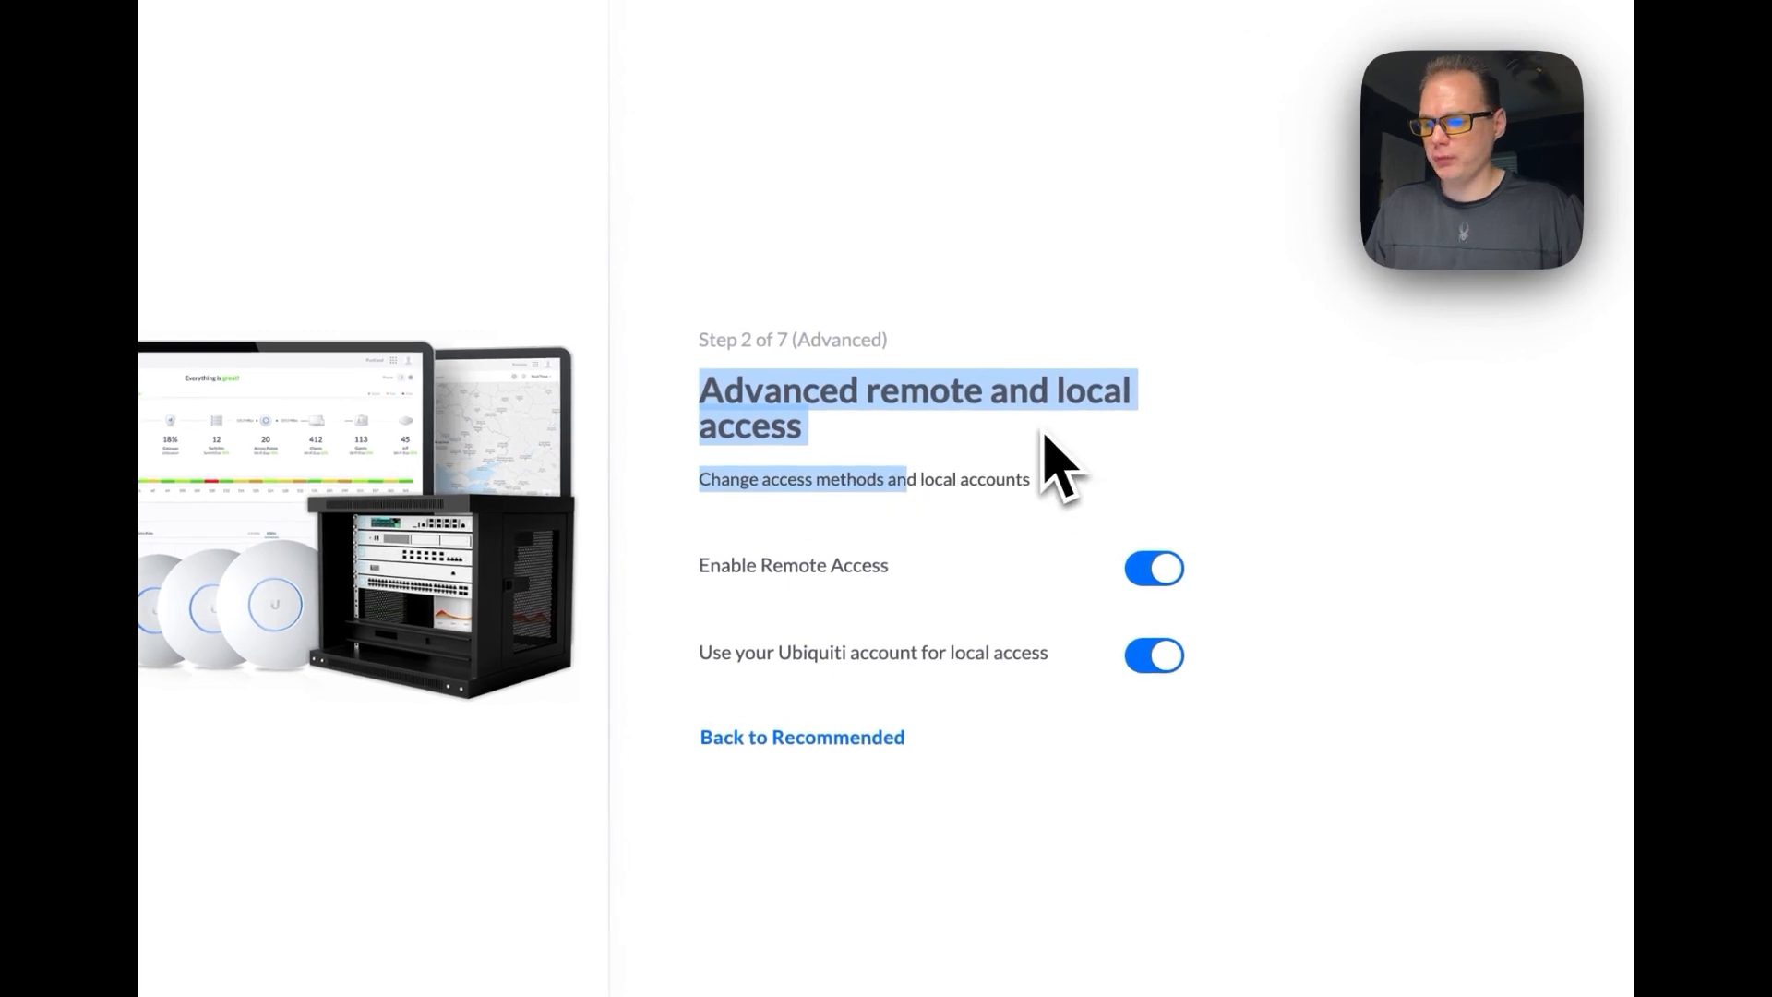
click(1045, 431)
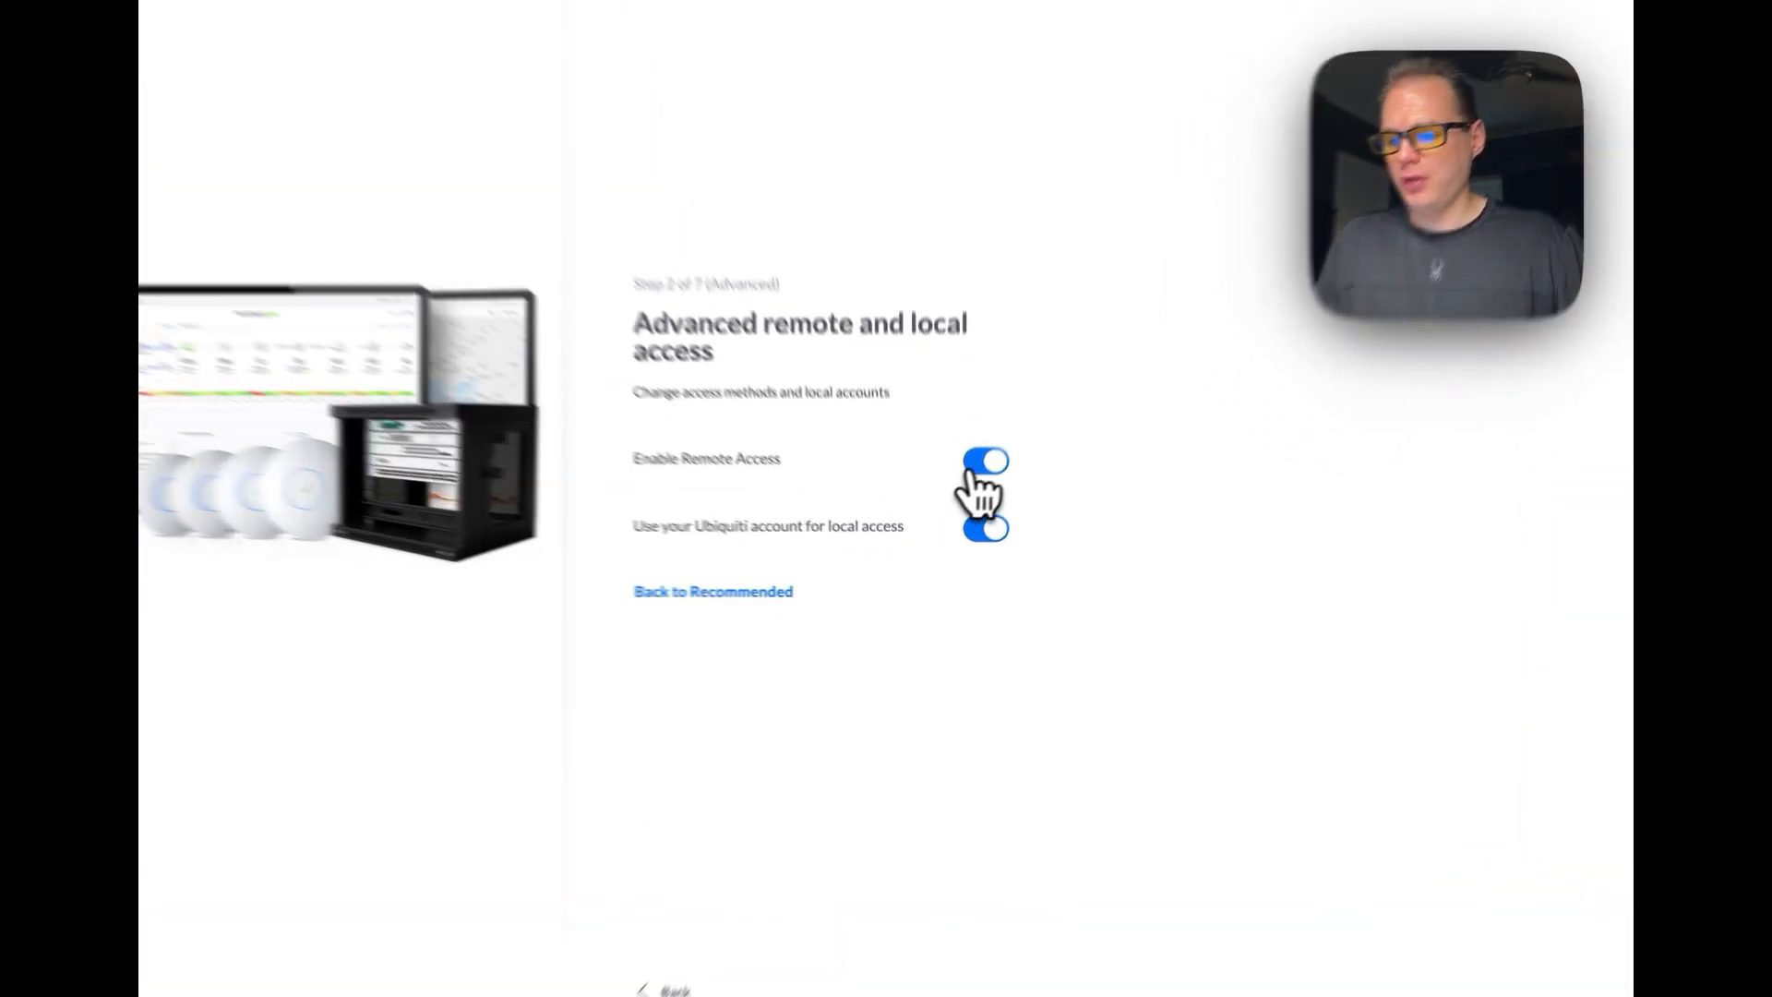
click(968, 515)
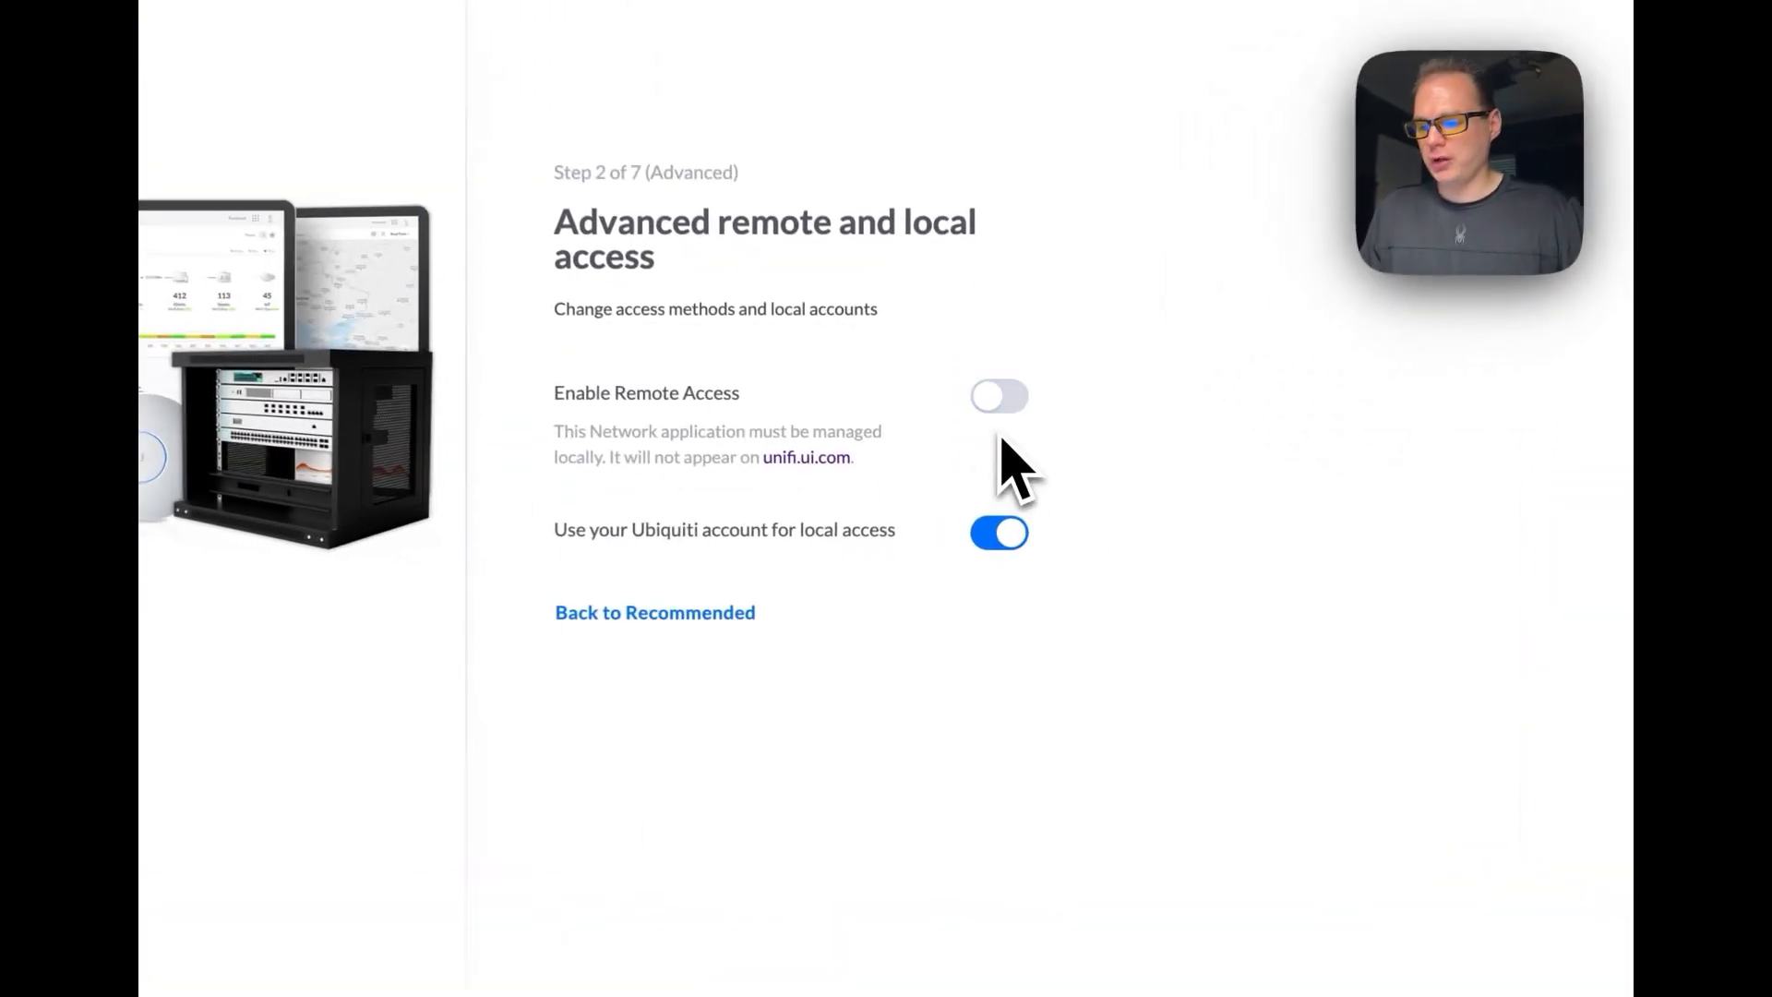
click(1004, 533)
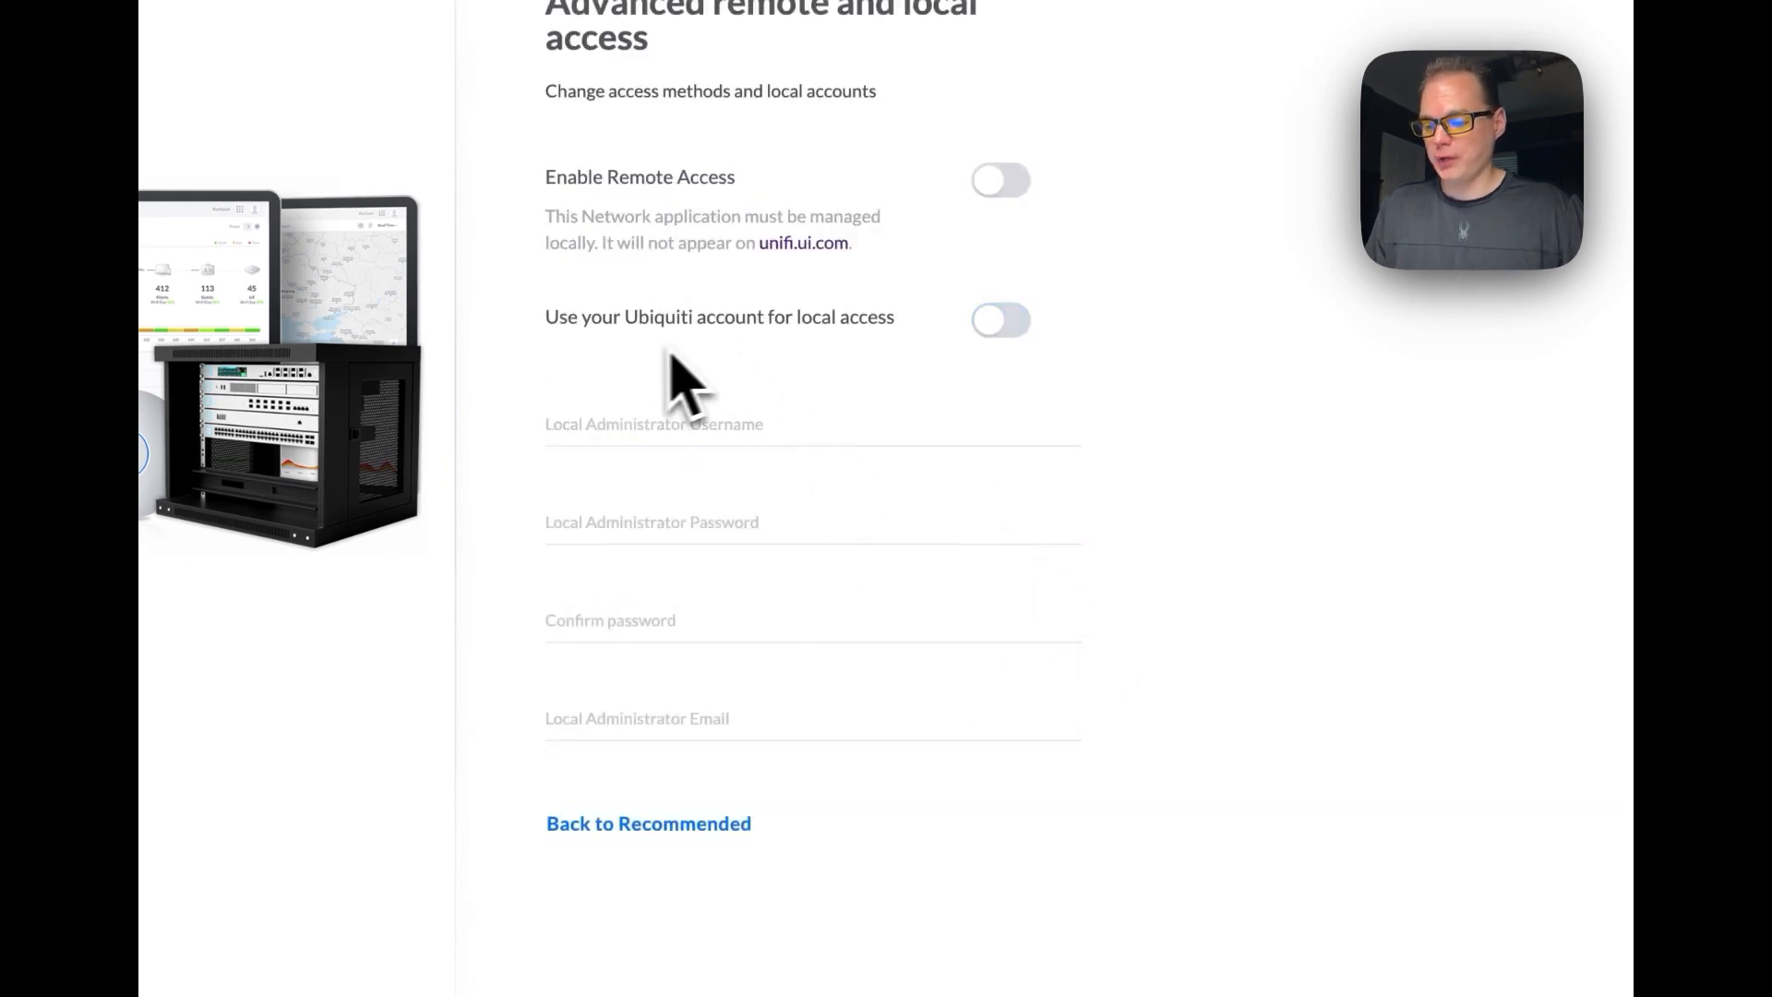
- Enter the local administrator's username and password, and confirm the password
click(672, 425)
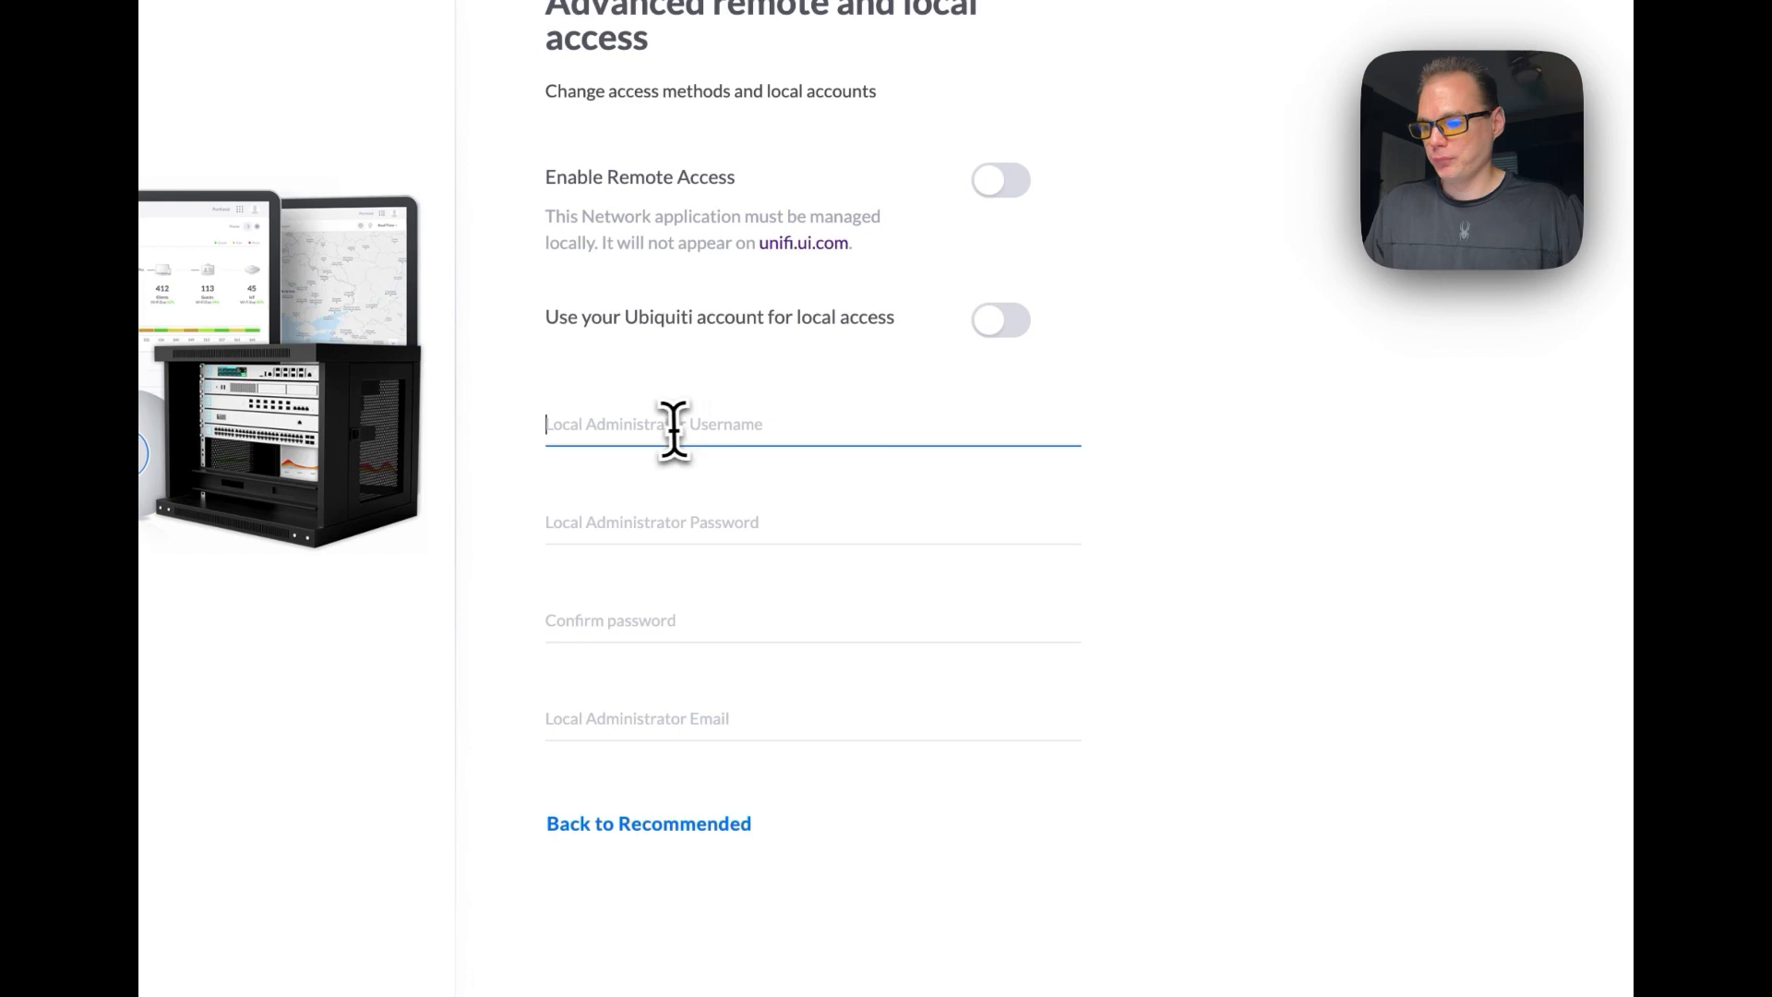
text(bigbear)
key(Tab)
text(••••••)
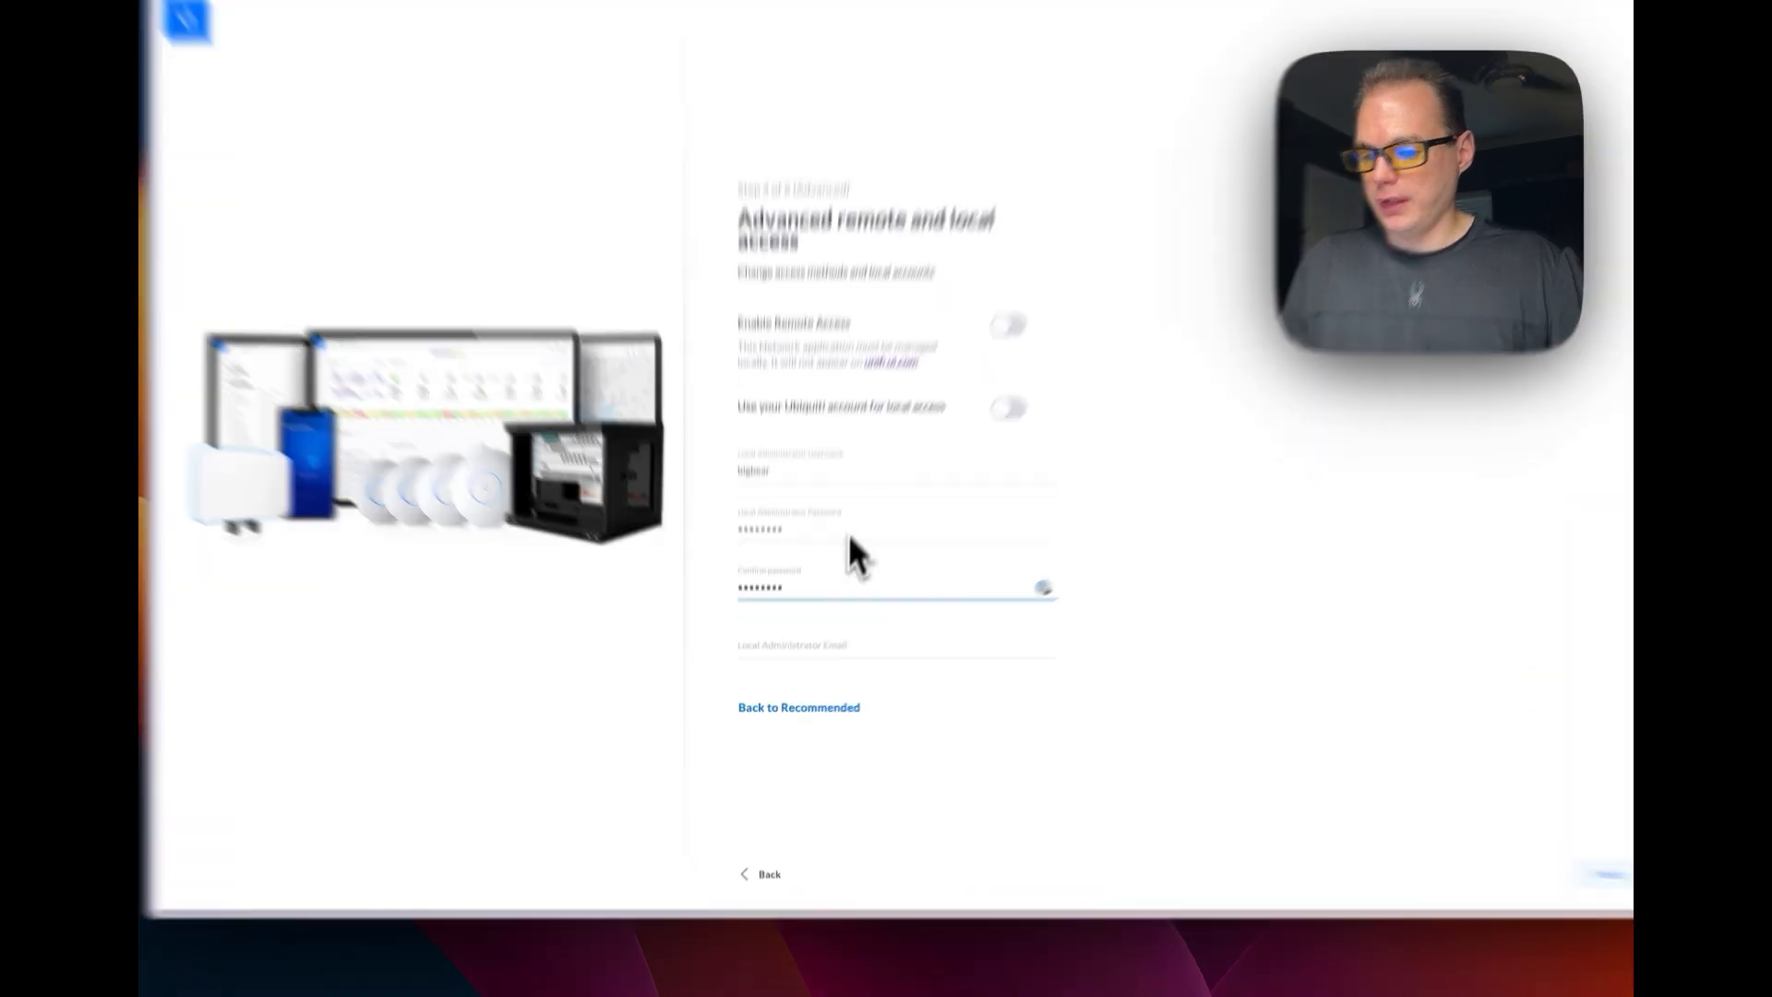
- Fill in the local administrator's email address and continue to the UniFi Network Setup step
click(809, 668)
text(unifi)
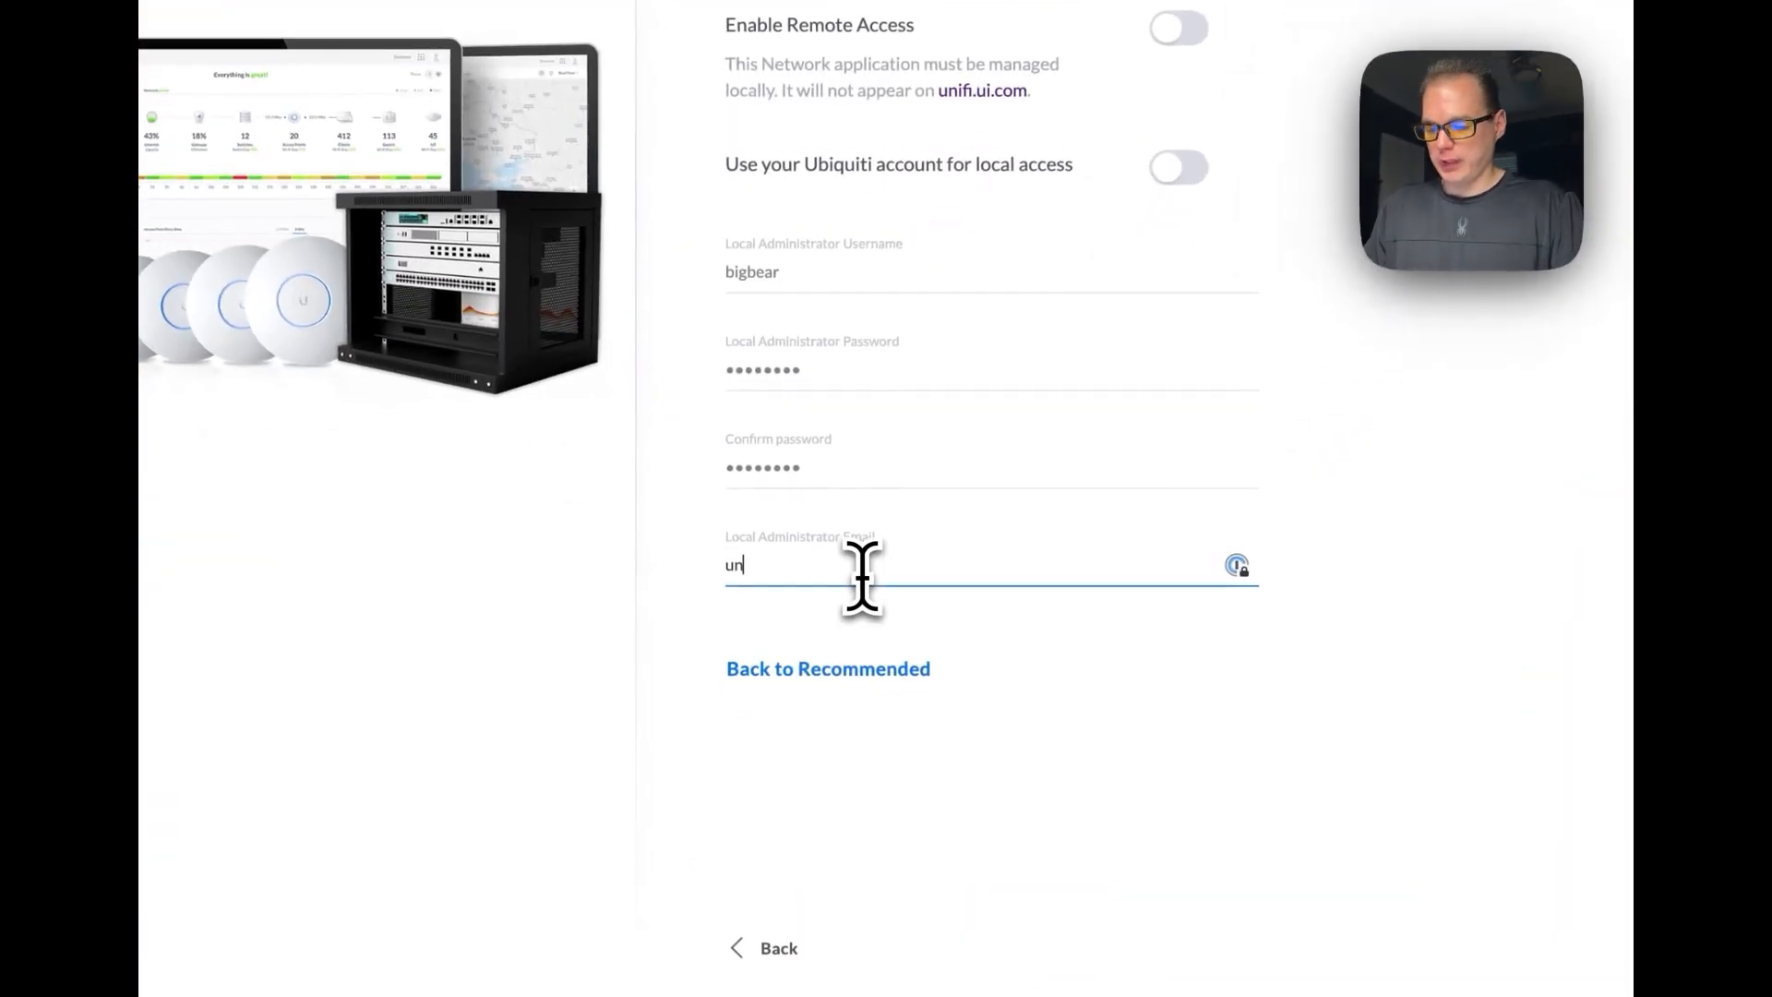
text(-)
key(BackSpace)
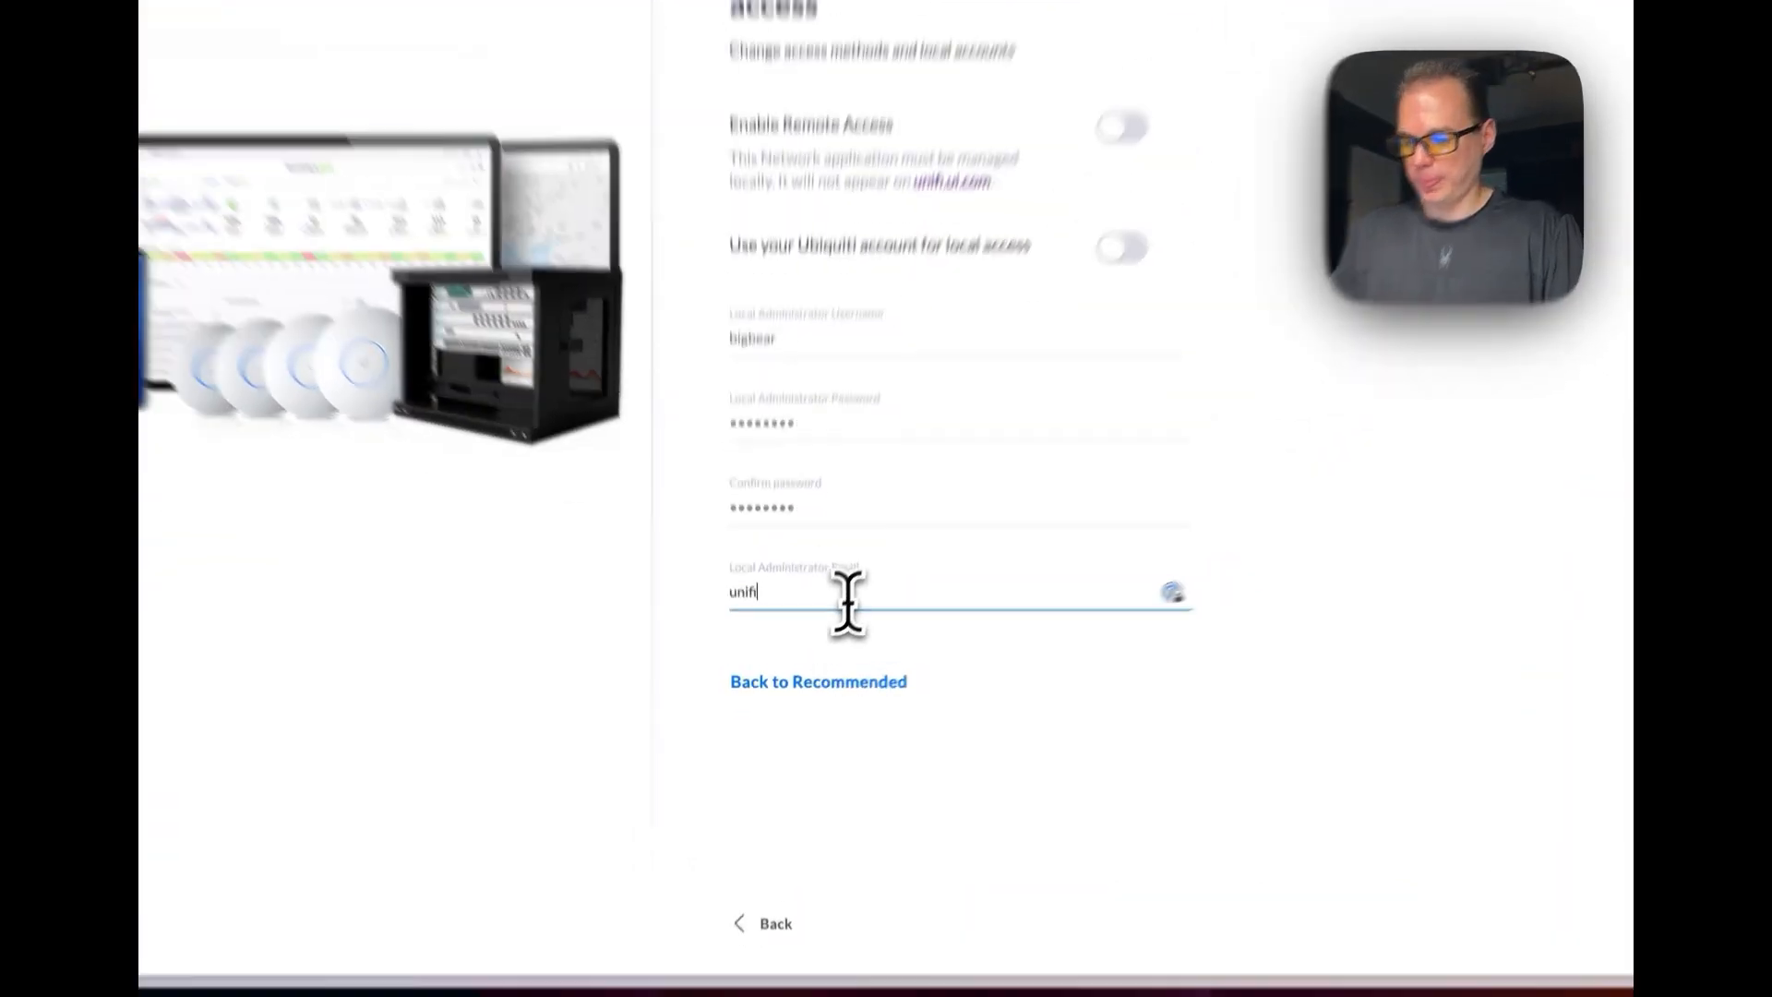
text(.container)
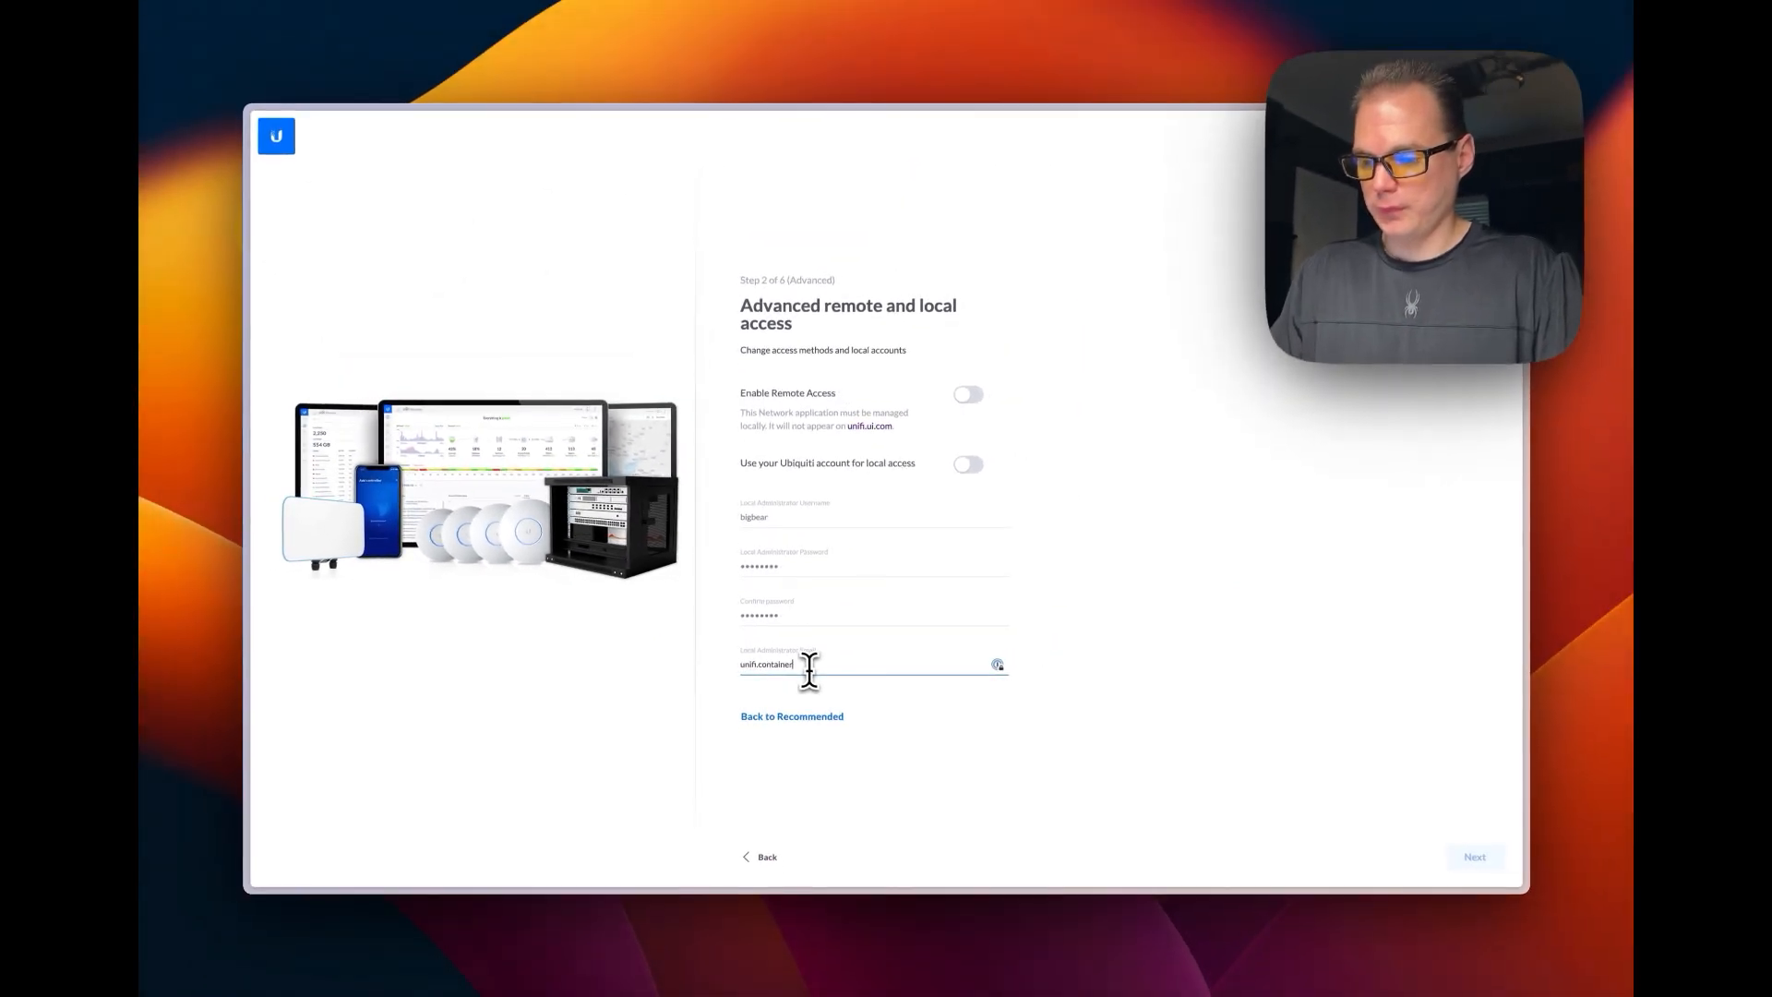
key(BackSpace)
key(BackSpace)
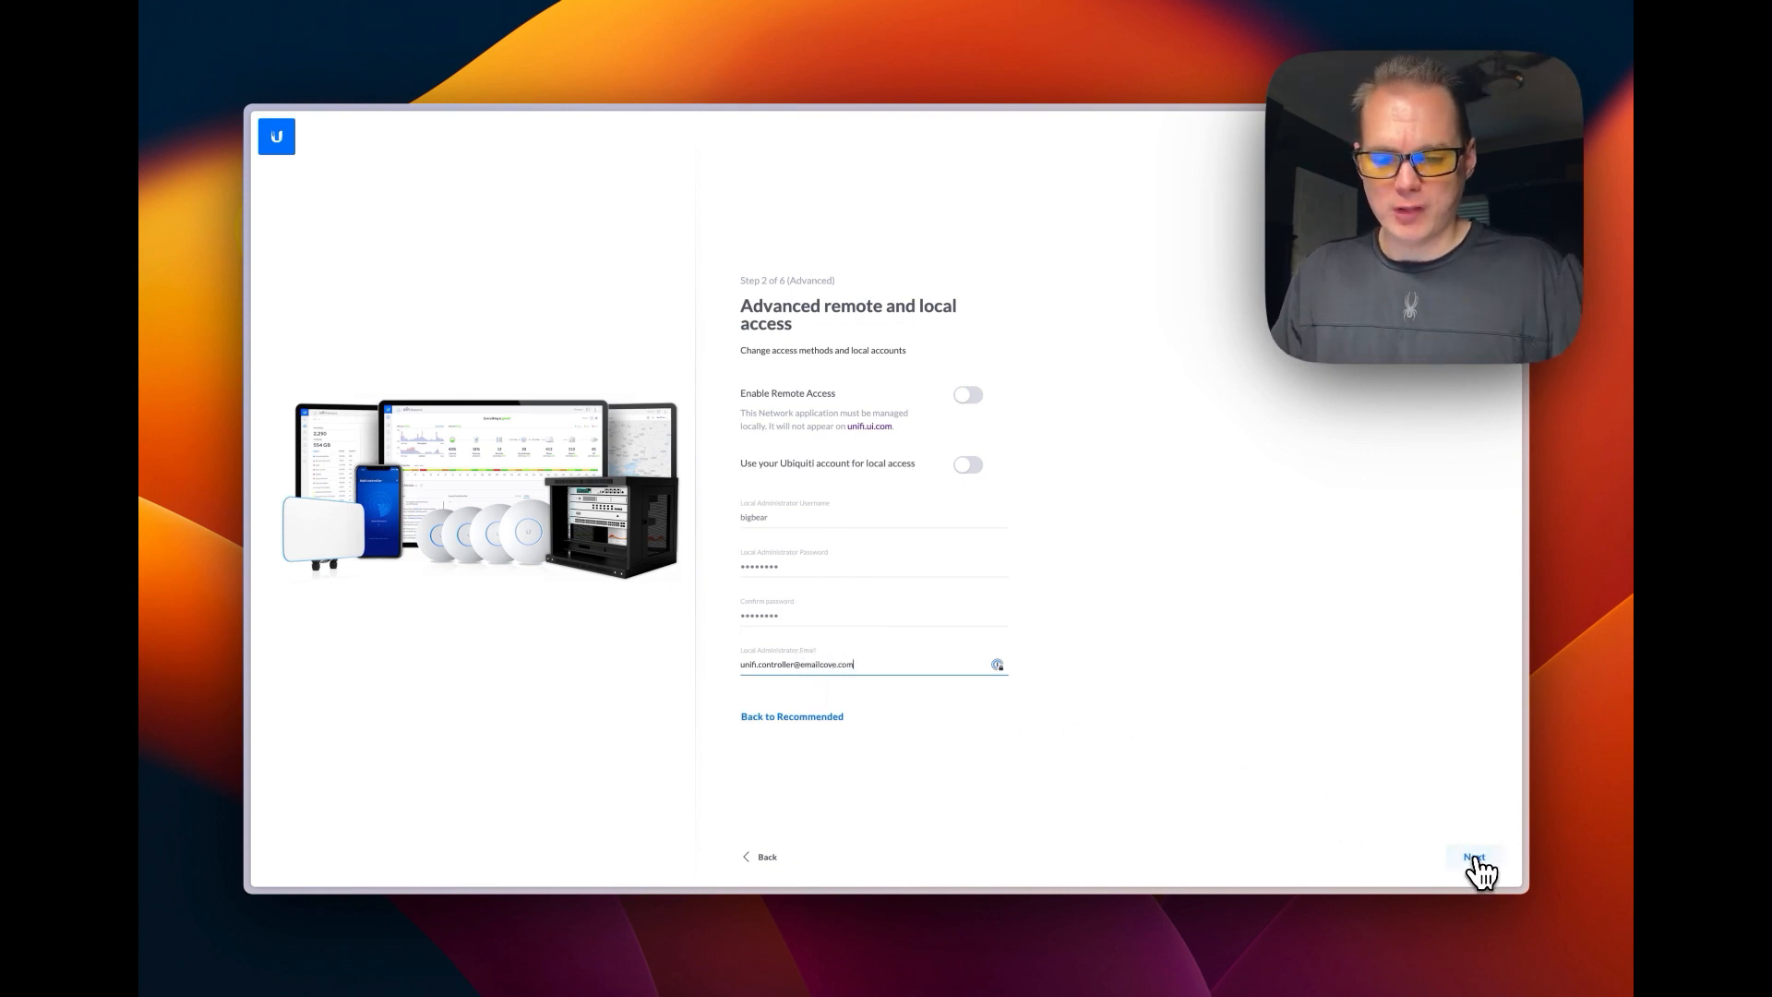
click(1475, 860)
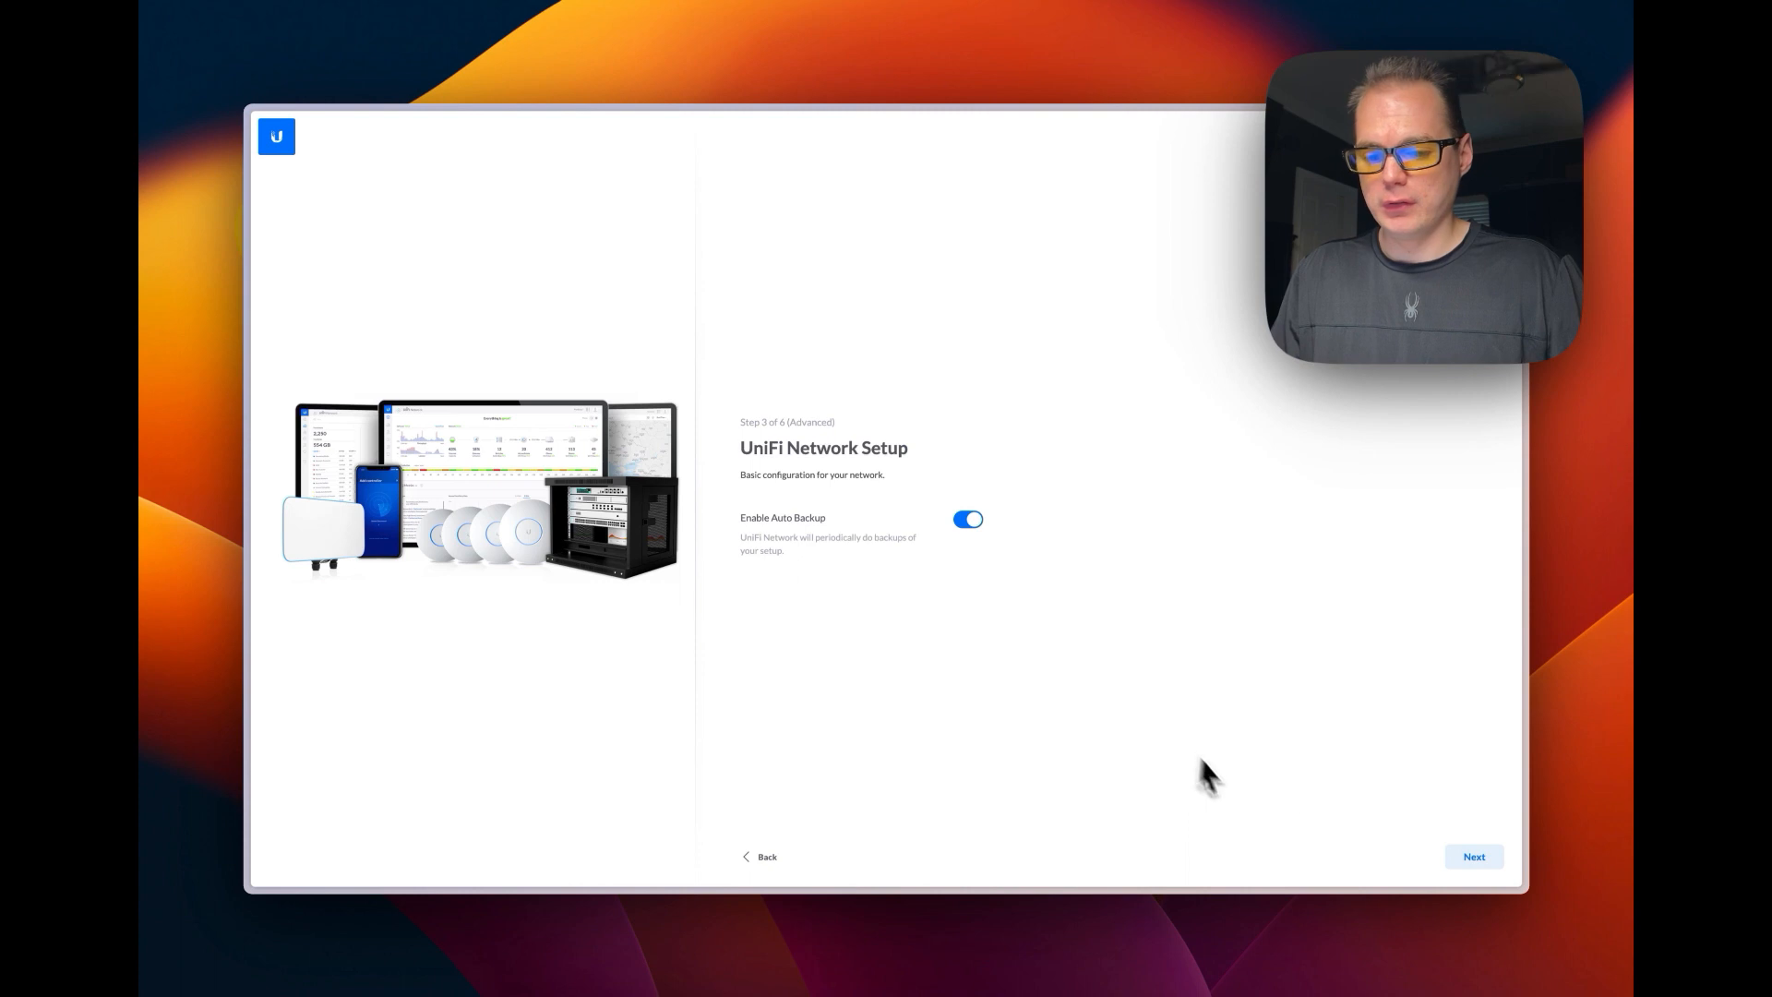
- Advance the setup wizard with auto backup enabled, passing the device step and skipping WiFi setup
click(1473, 856)
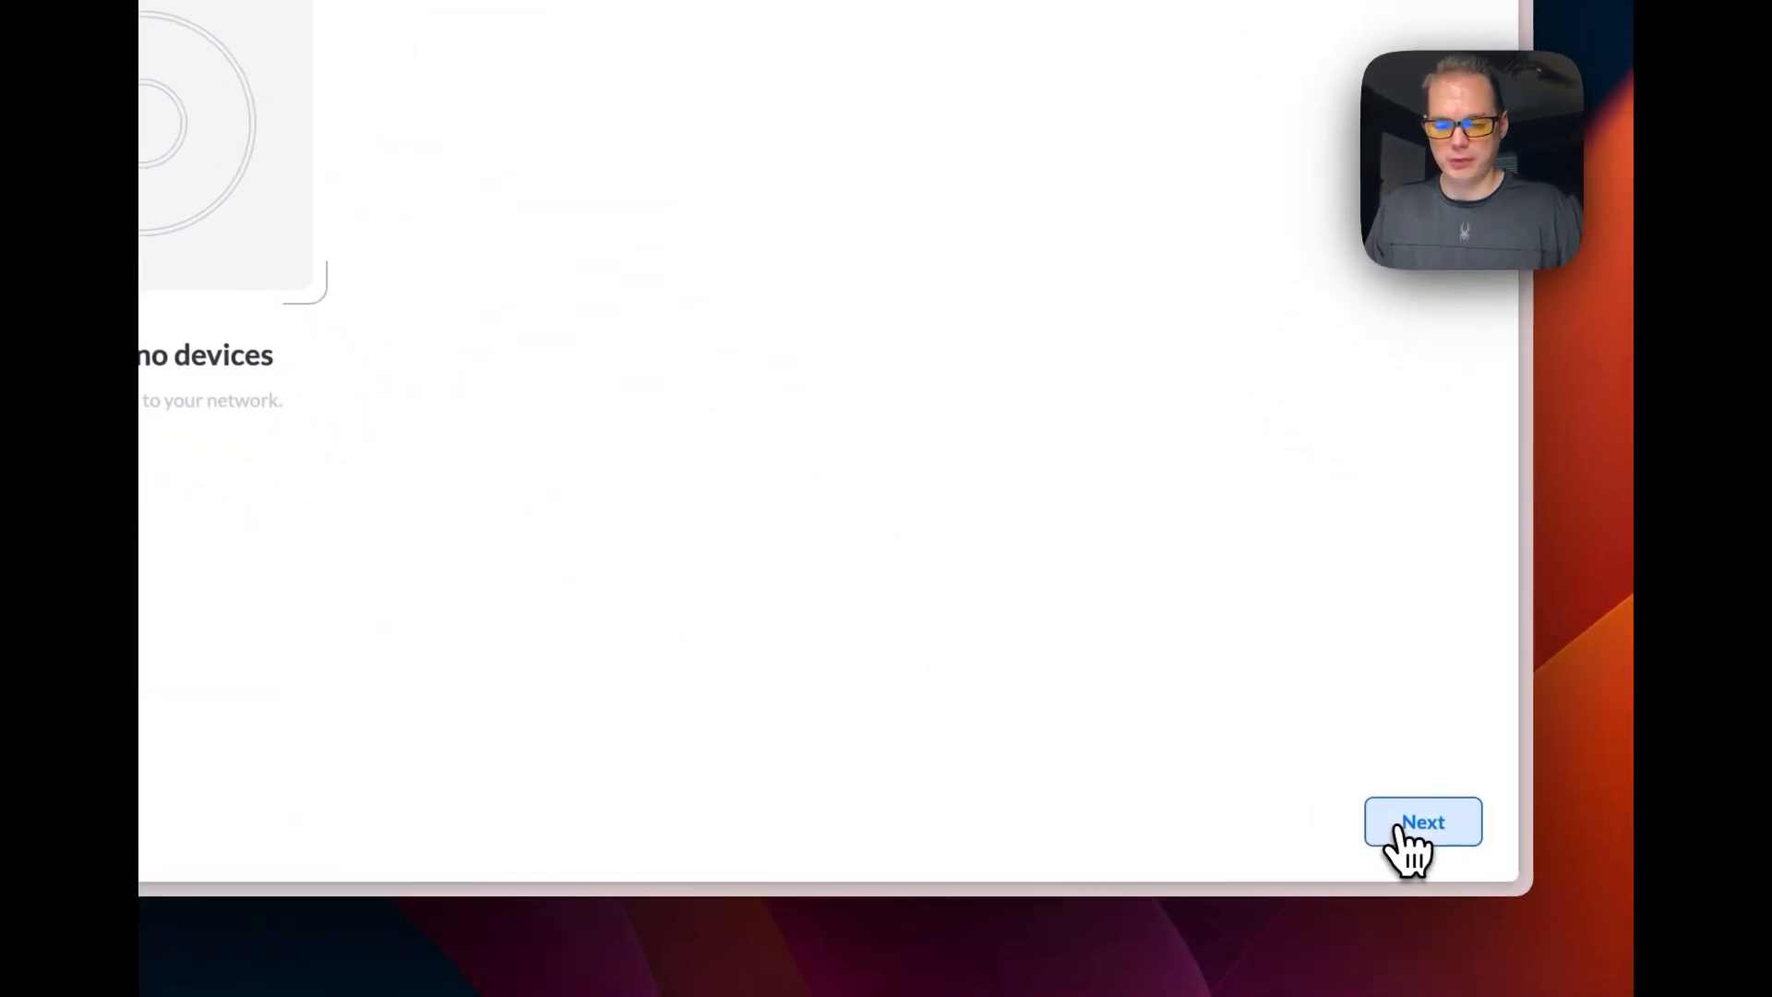
click(1399, 831)
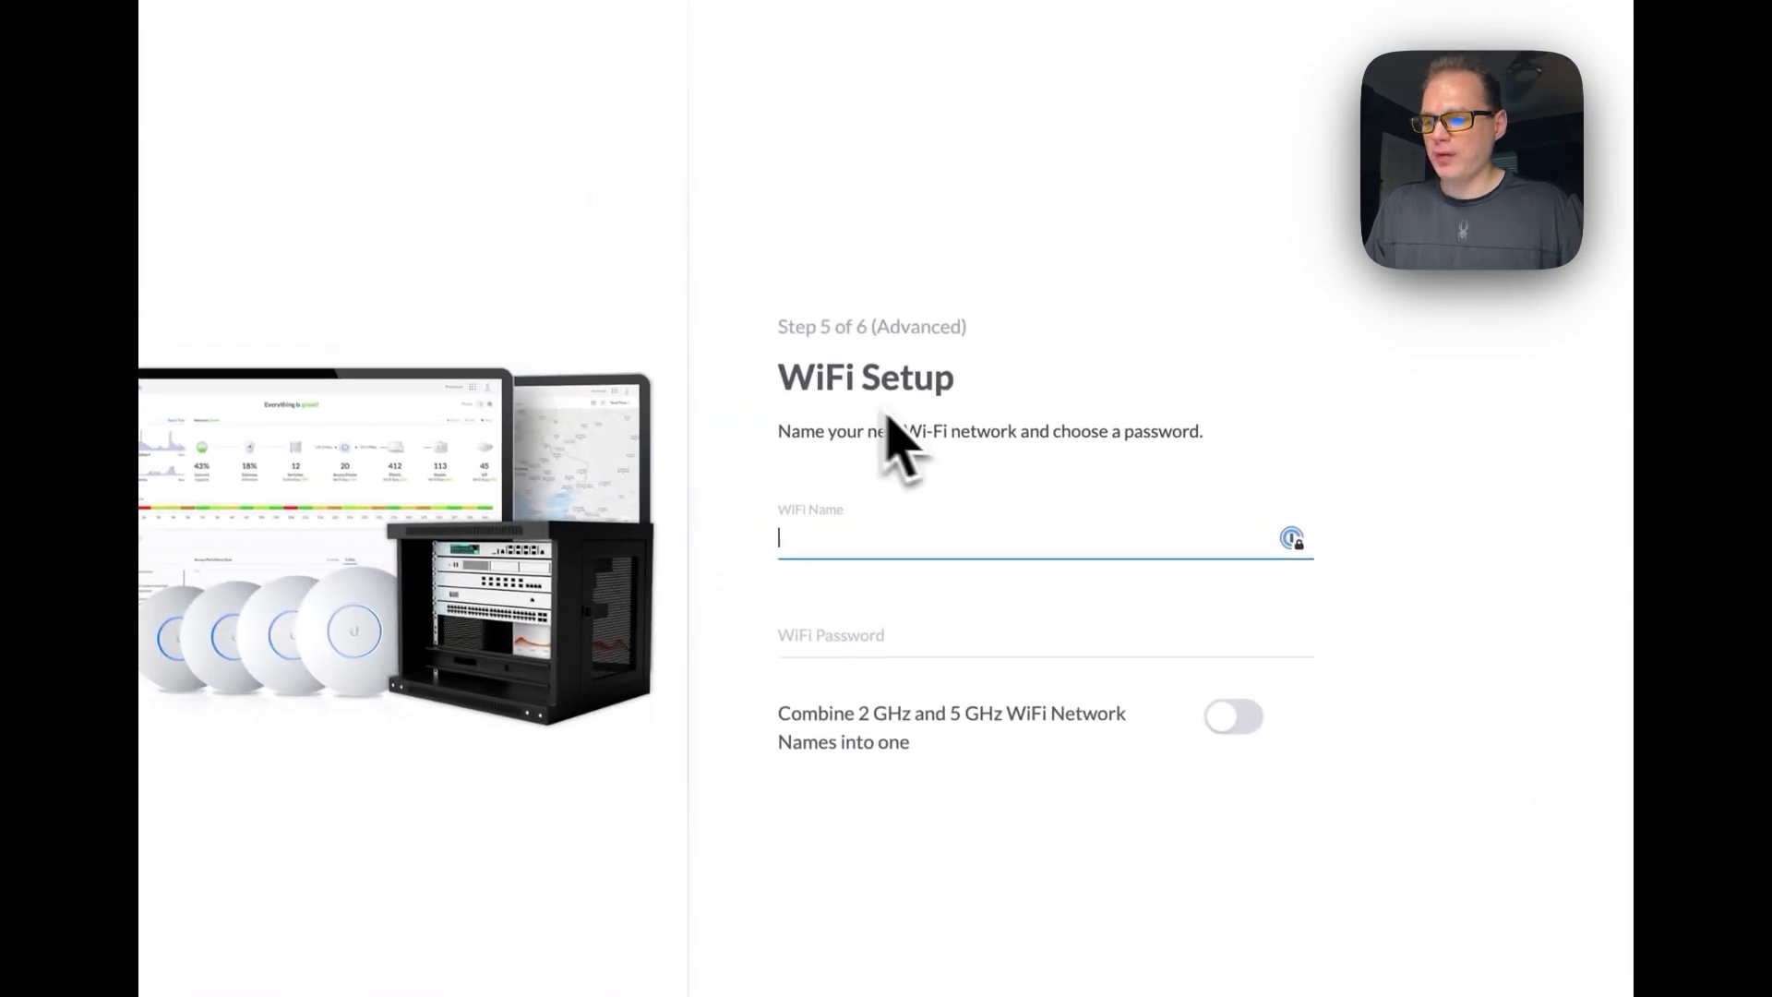
click(865, 542)
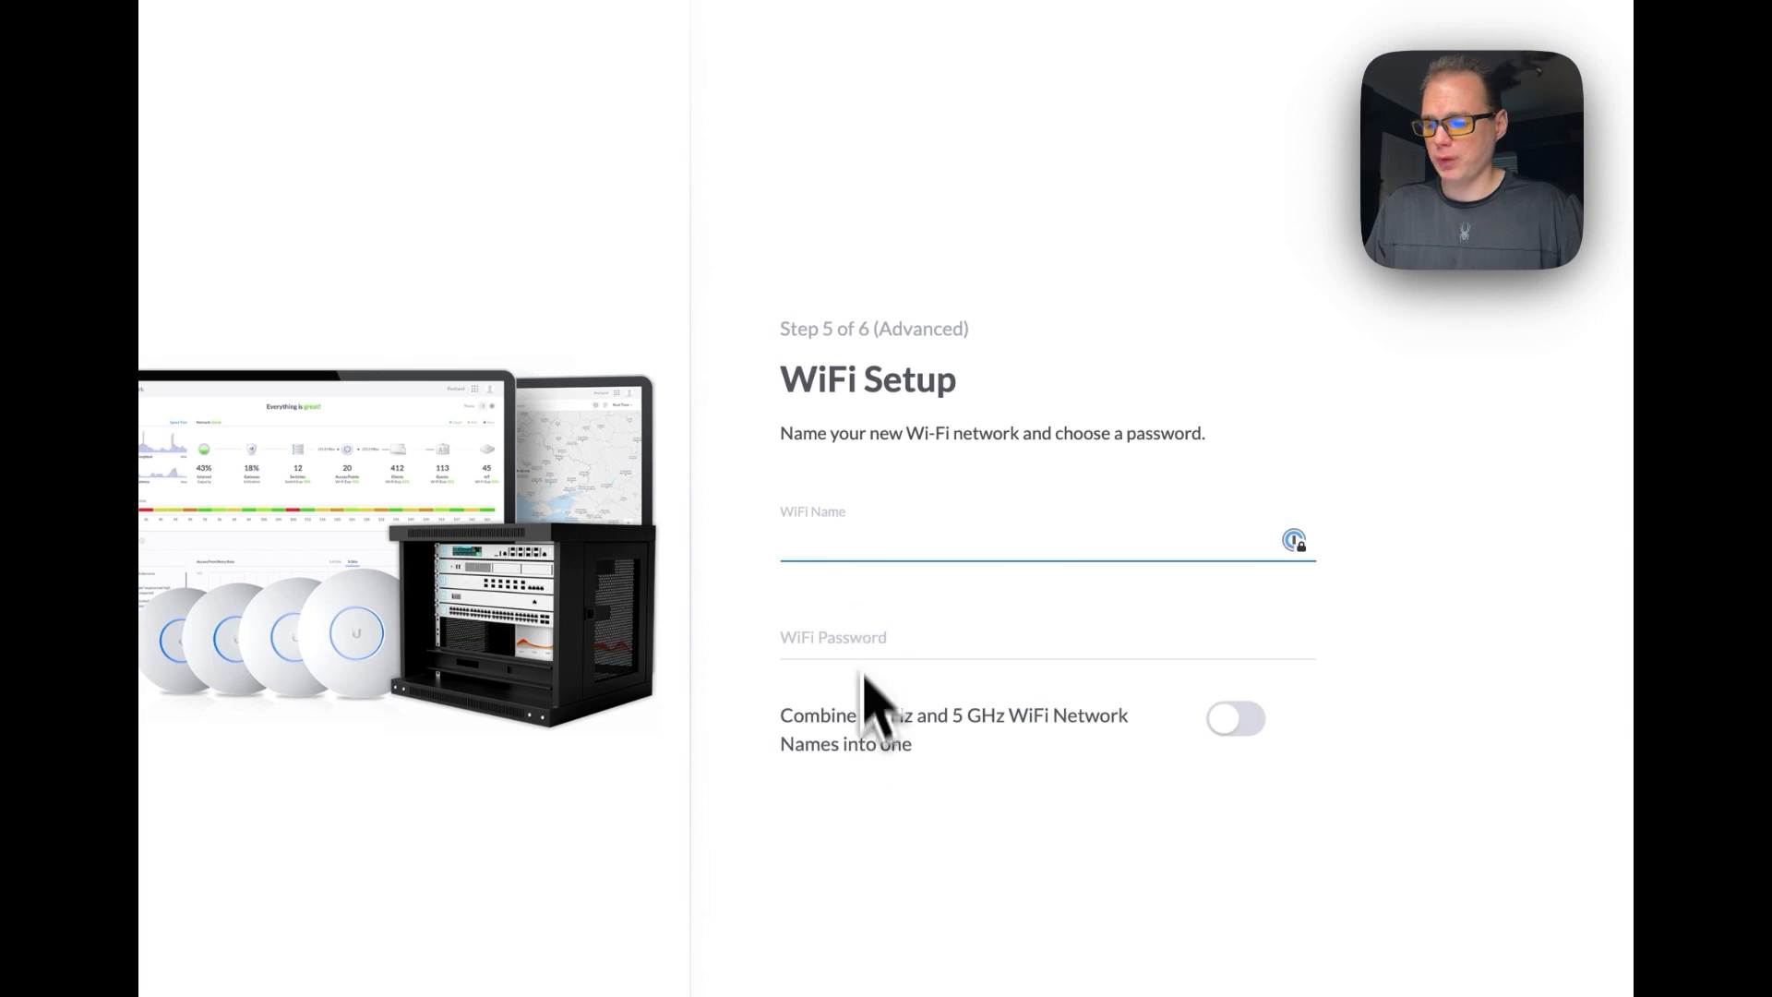
click(862, 639)
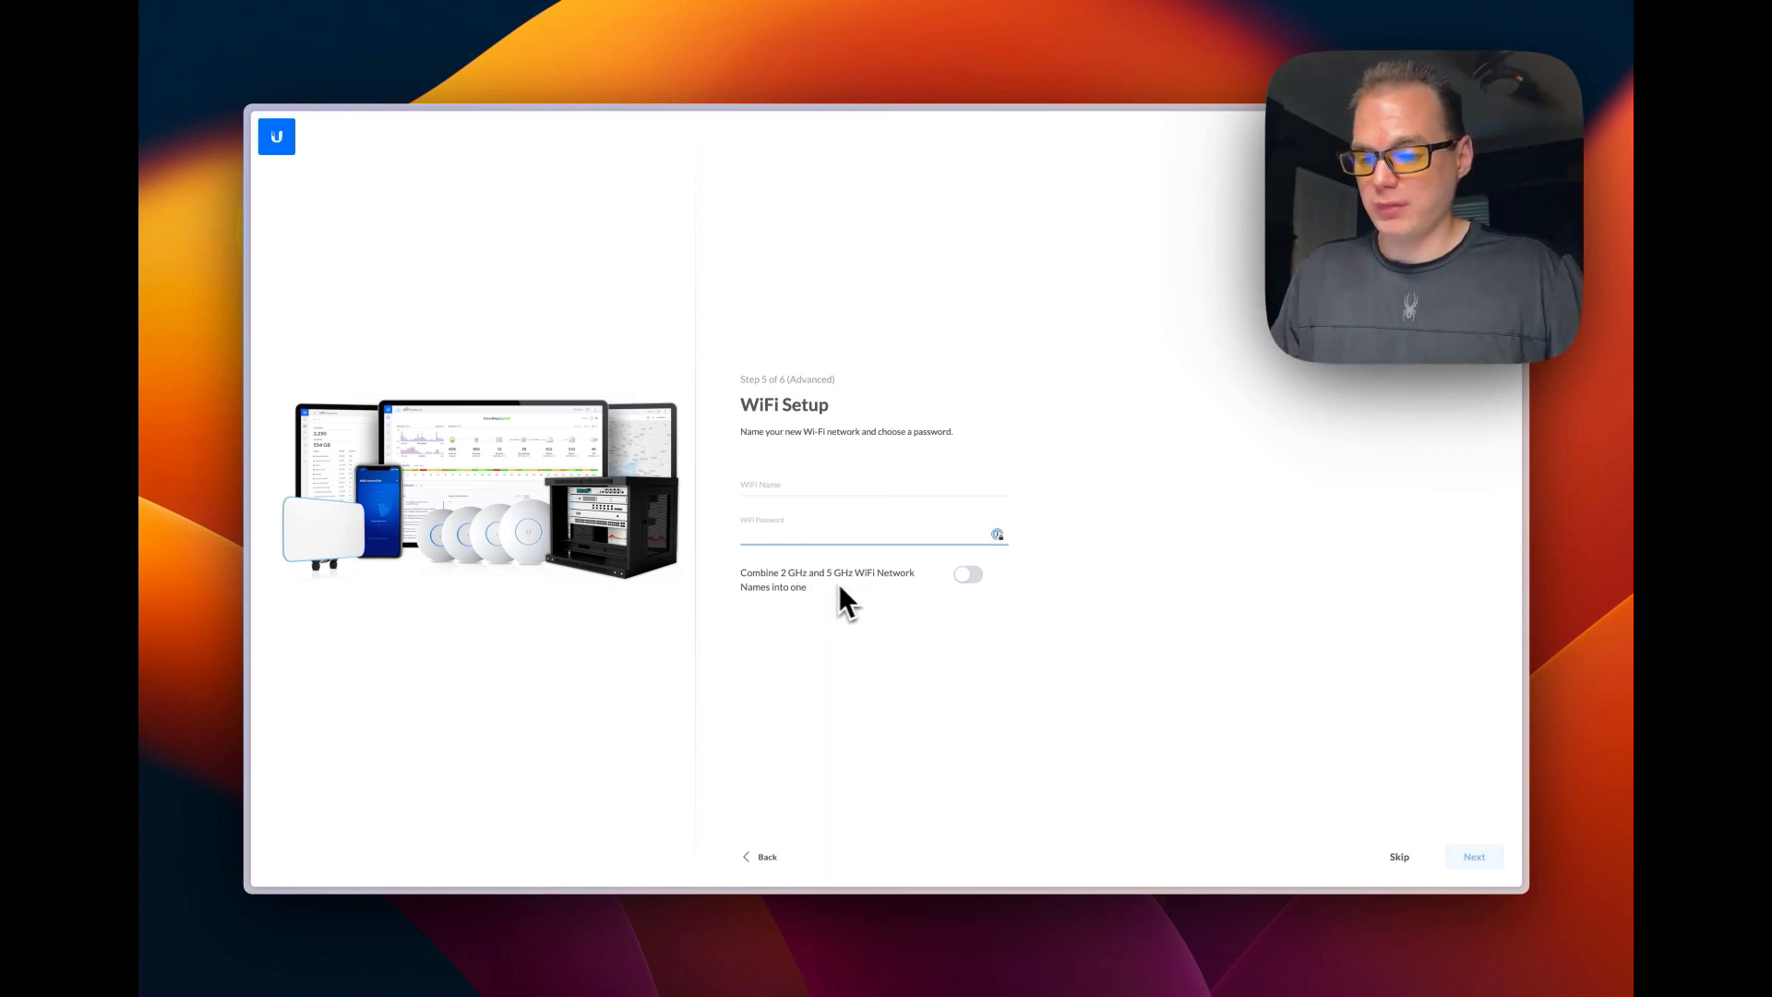
click(971, 577)
click(972, 578)
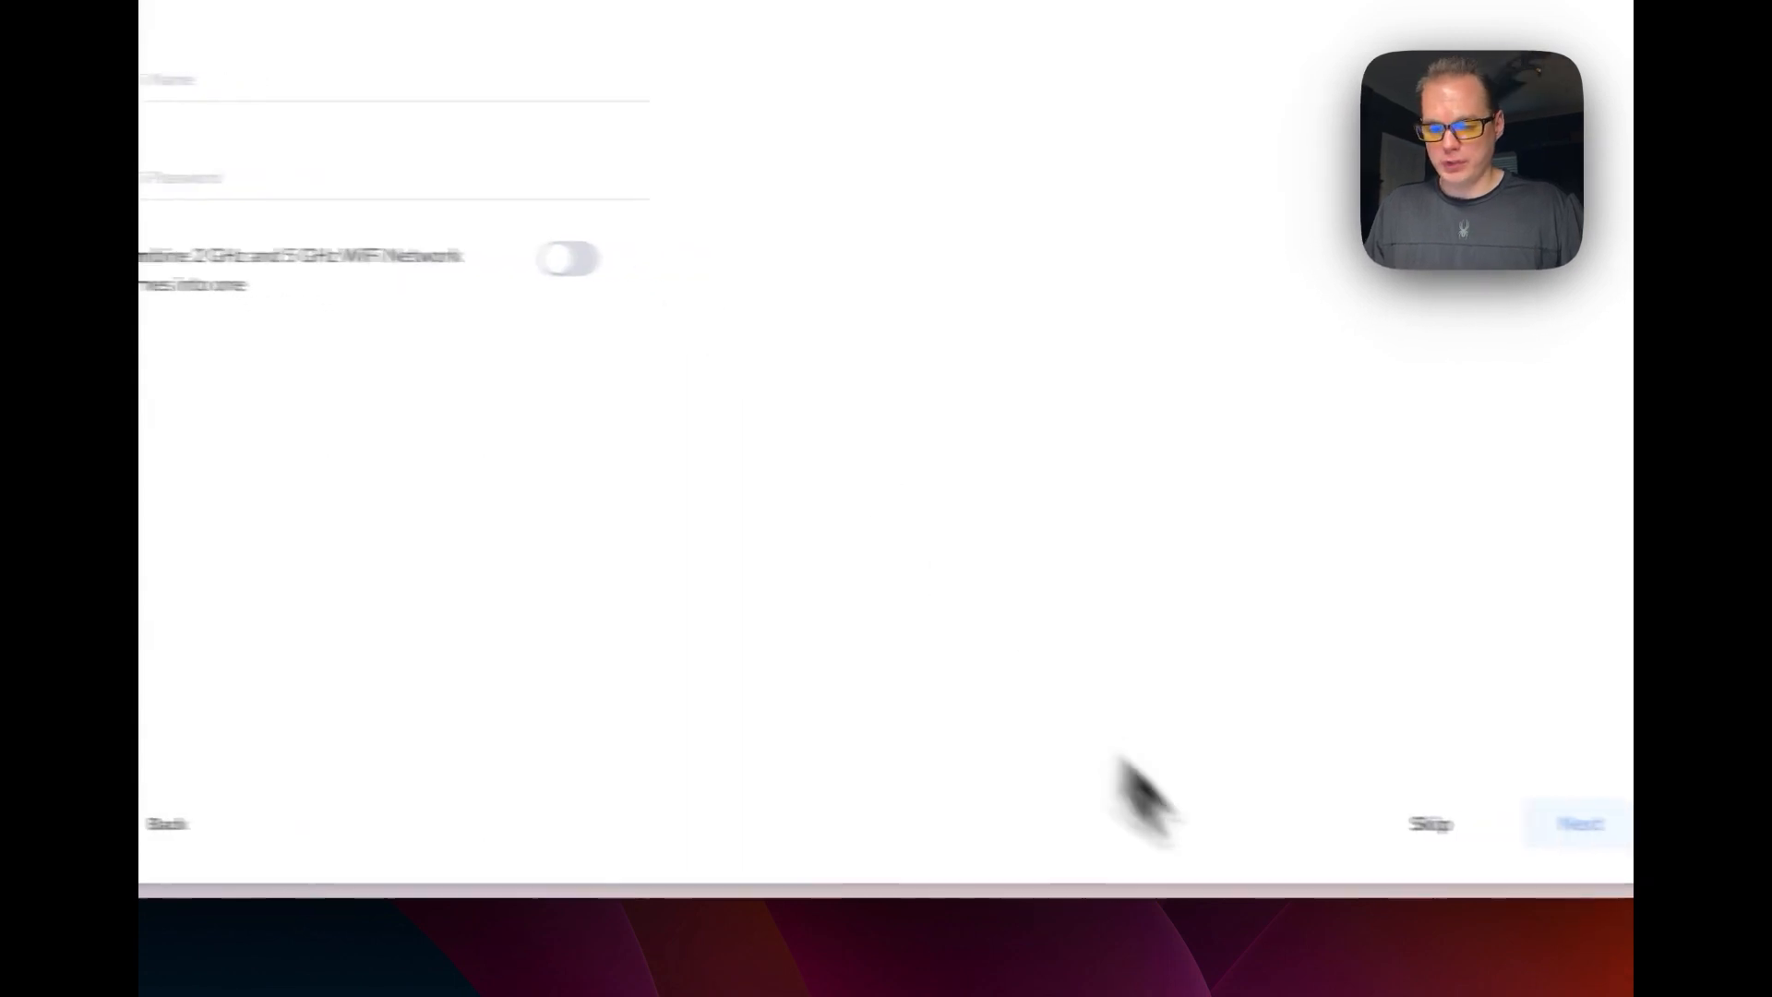
click(1539, 826)
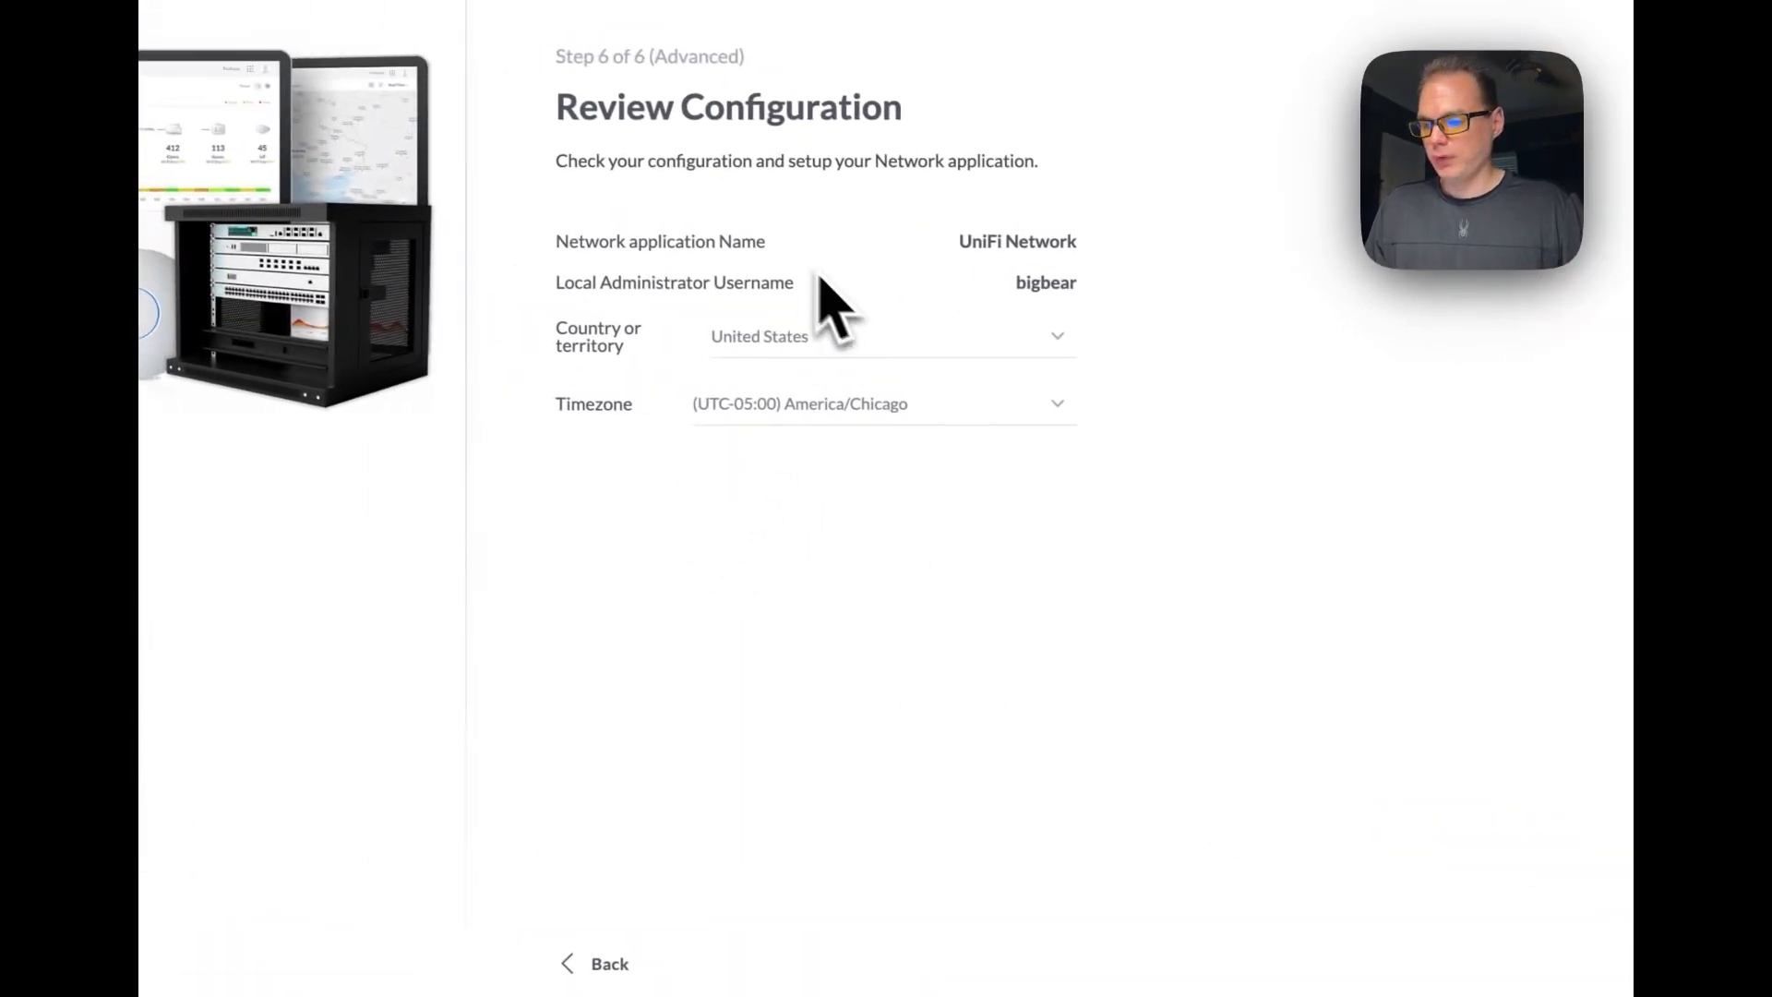
- Review the configuration, keeping United States and the America/Chicago timezone, and finish the Network application setup
drag(576, 230, 1295, 377)
drag(1061, 536, 1032, 605)
click(830, 656)
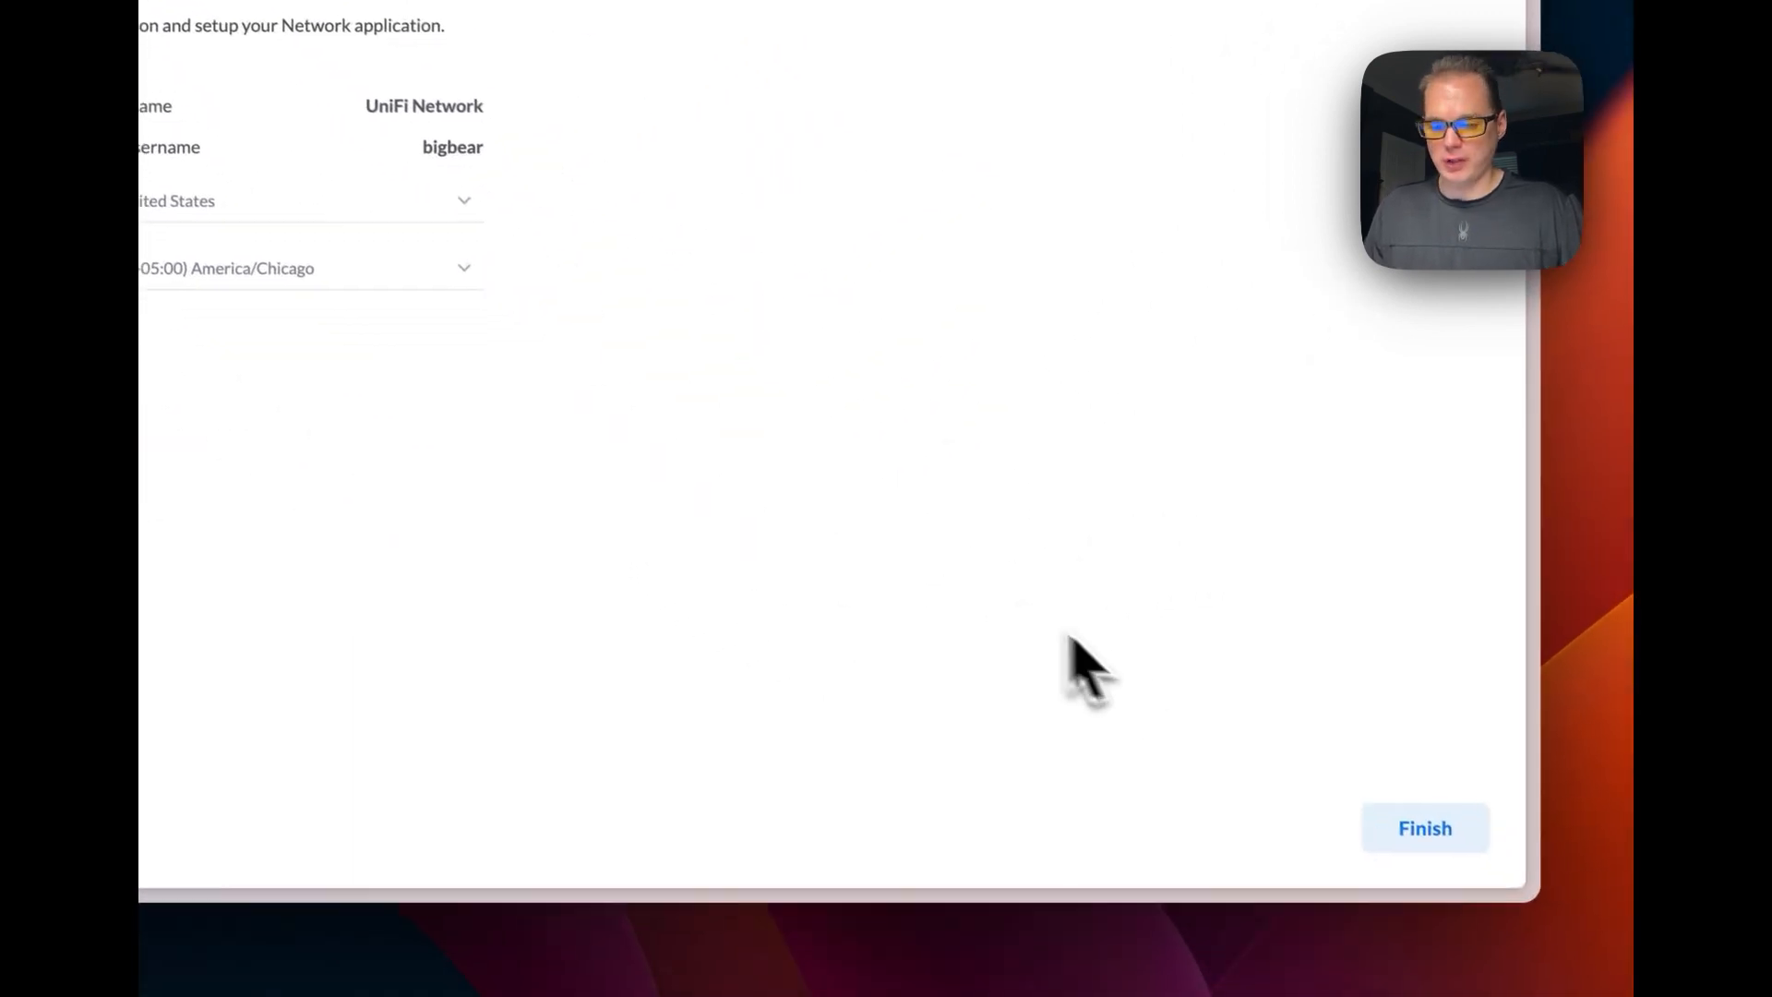
click(1397, 823)
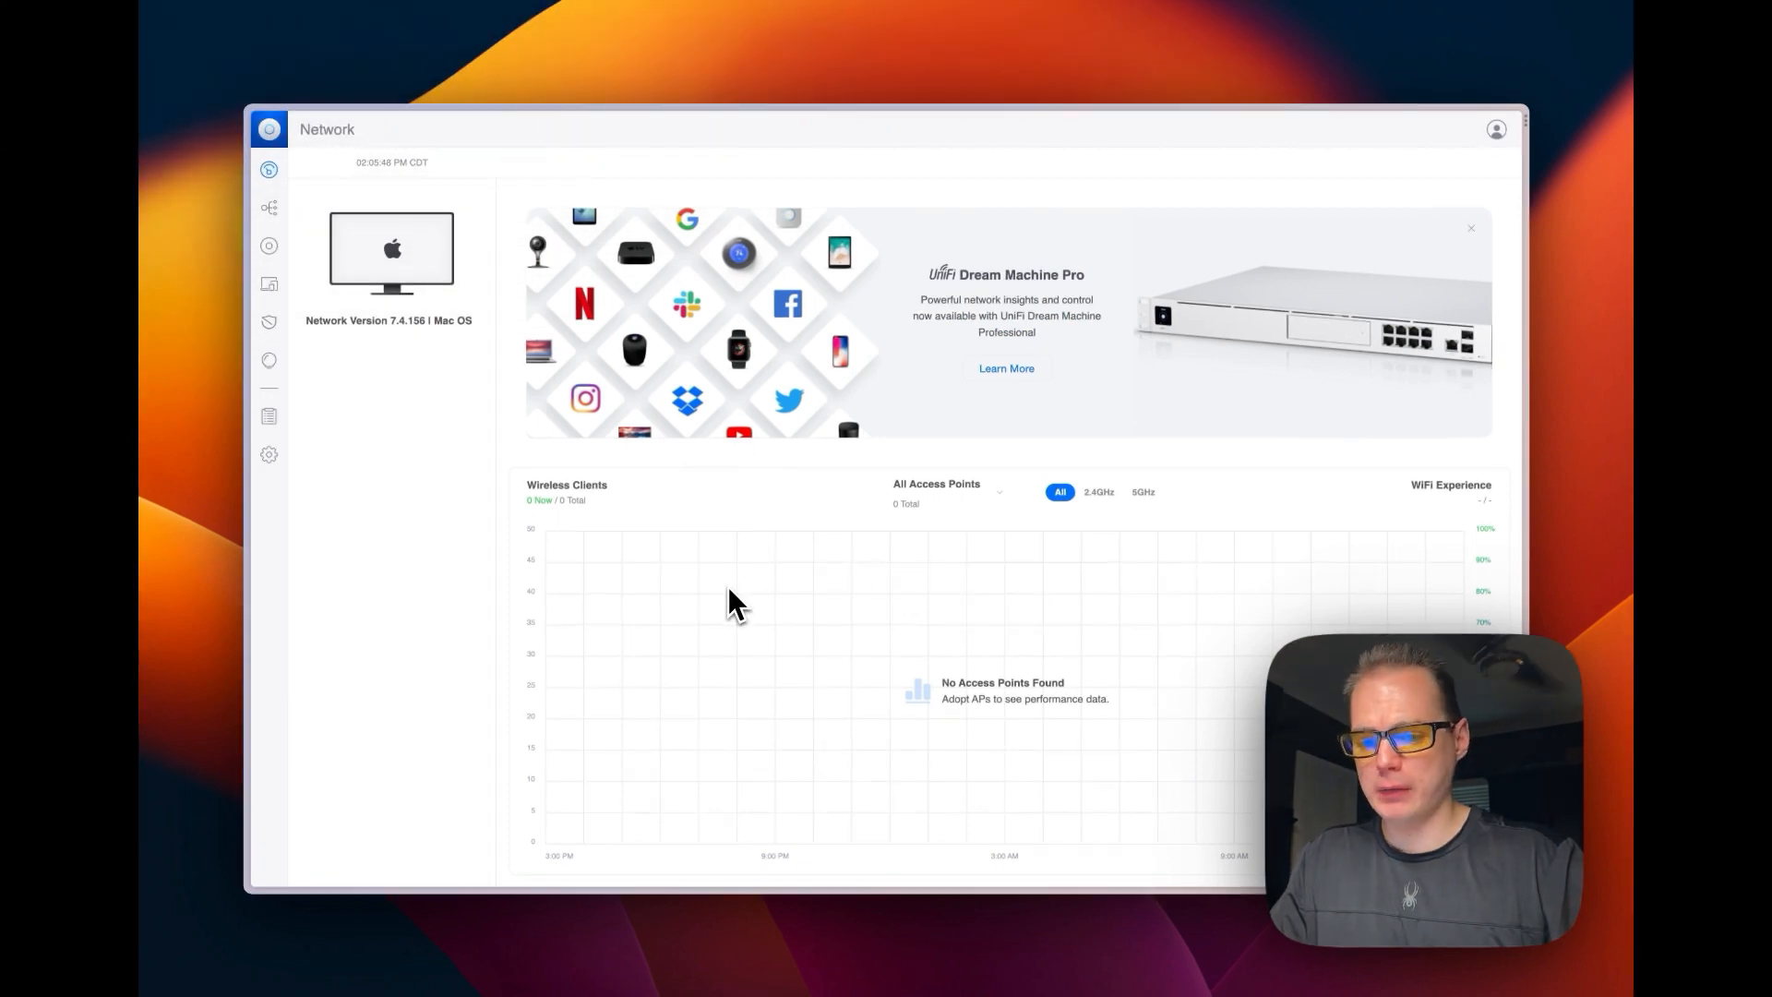
- View the Administration options in the System settings, including the Ubiquiti login for allowing remote access, and dismiss that login
click(270, 456)
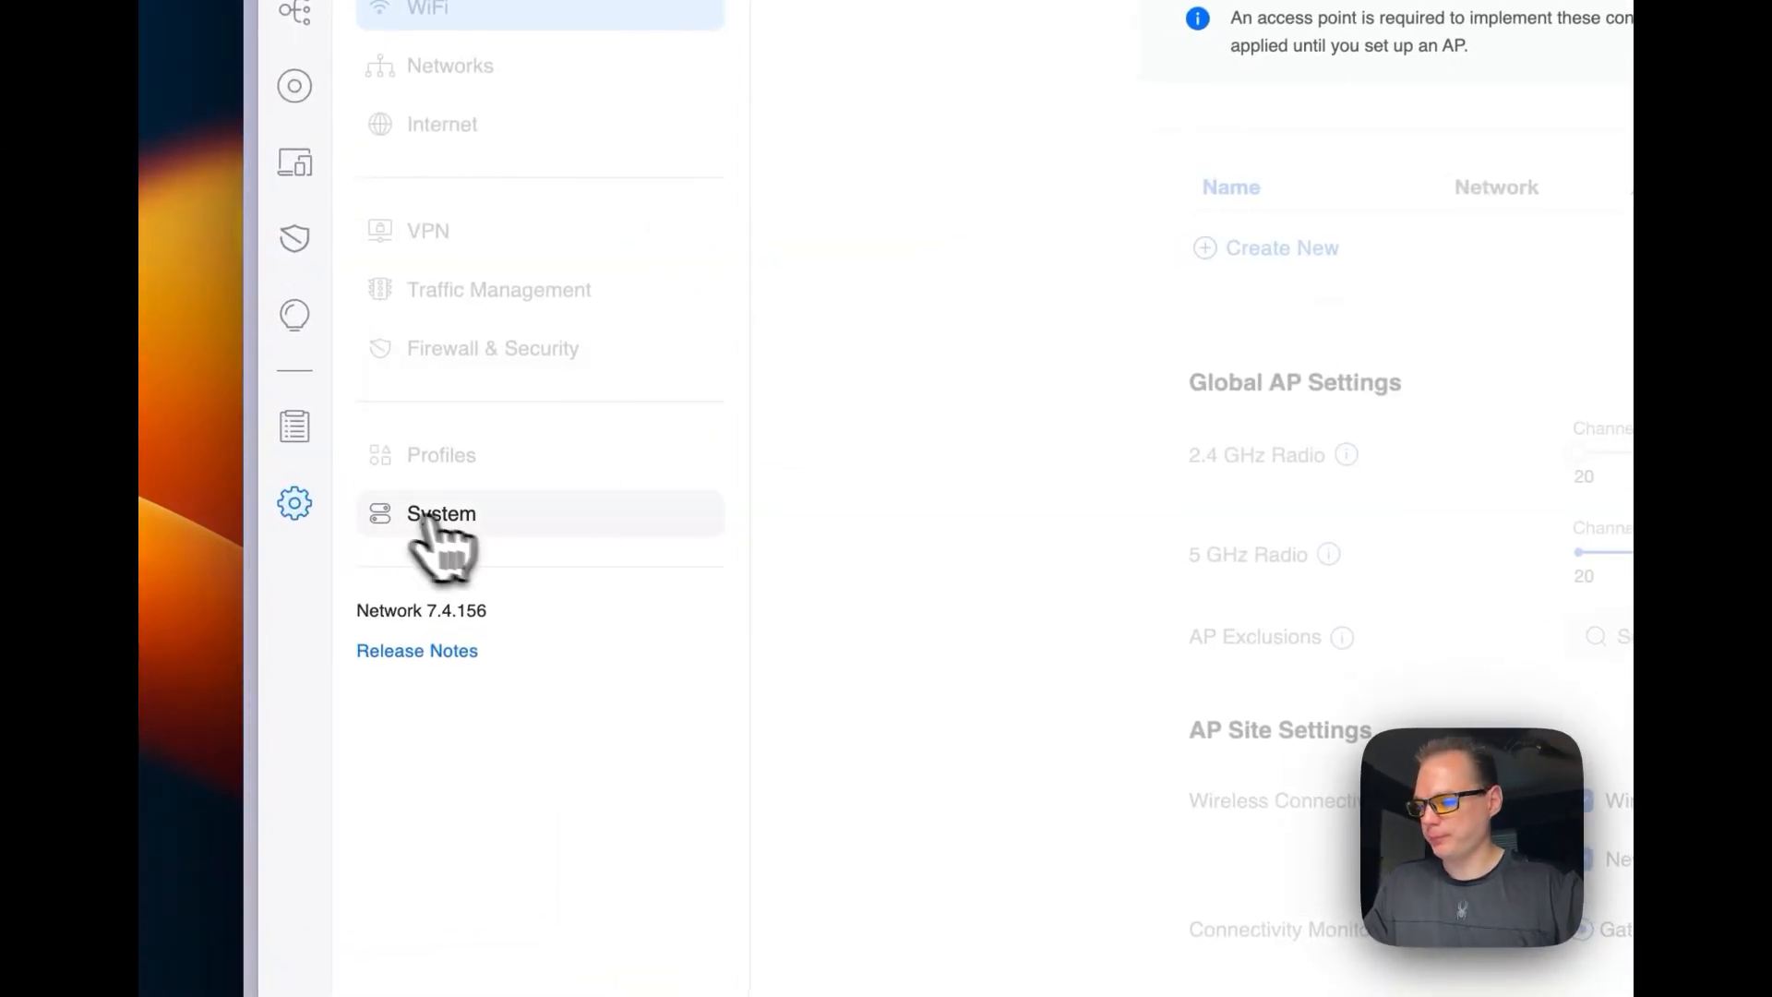
click(423, 513)
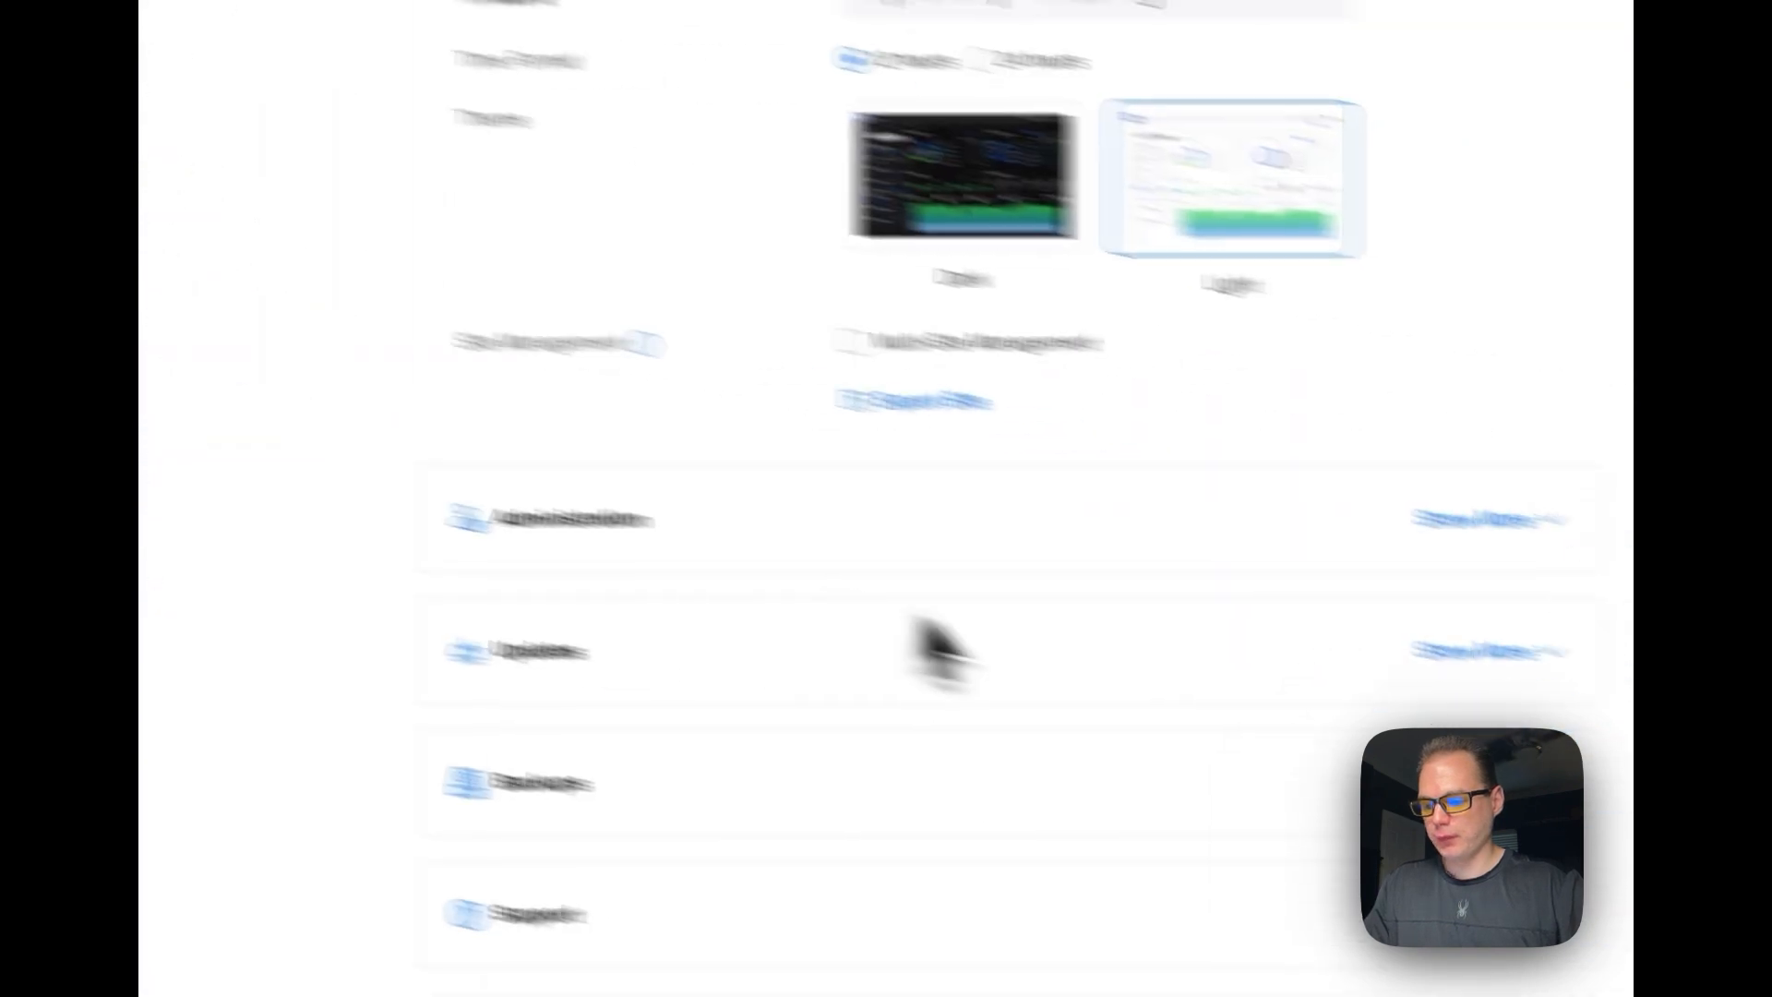
click(1186, 452)
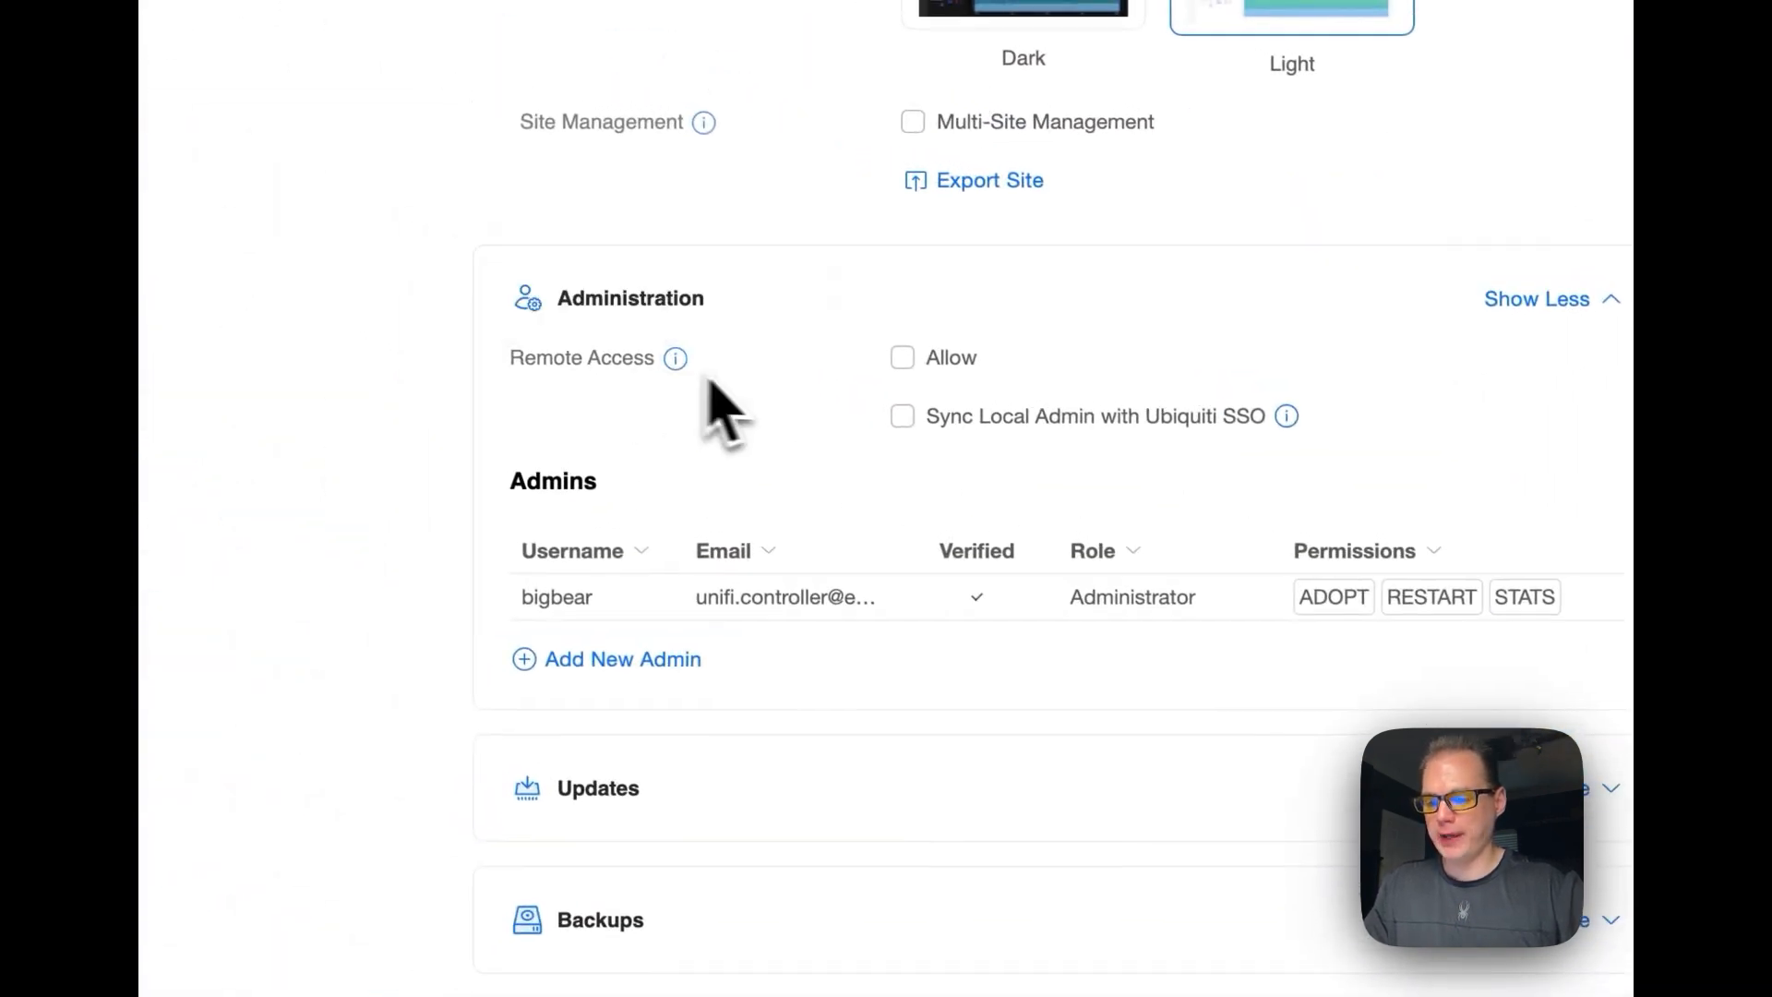
click(902, 357)
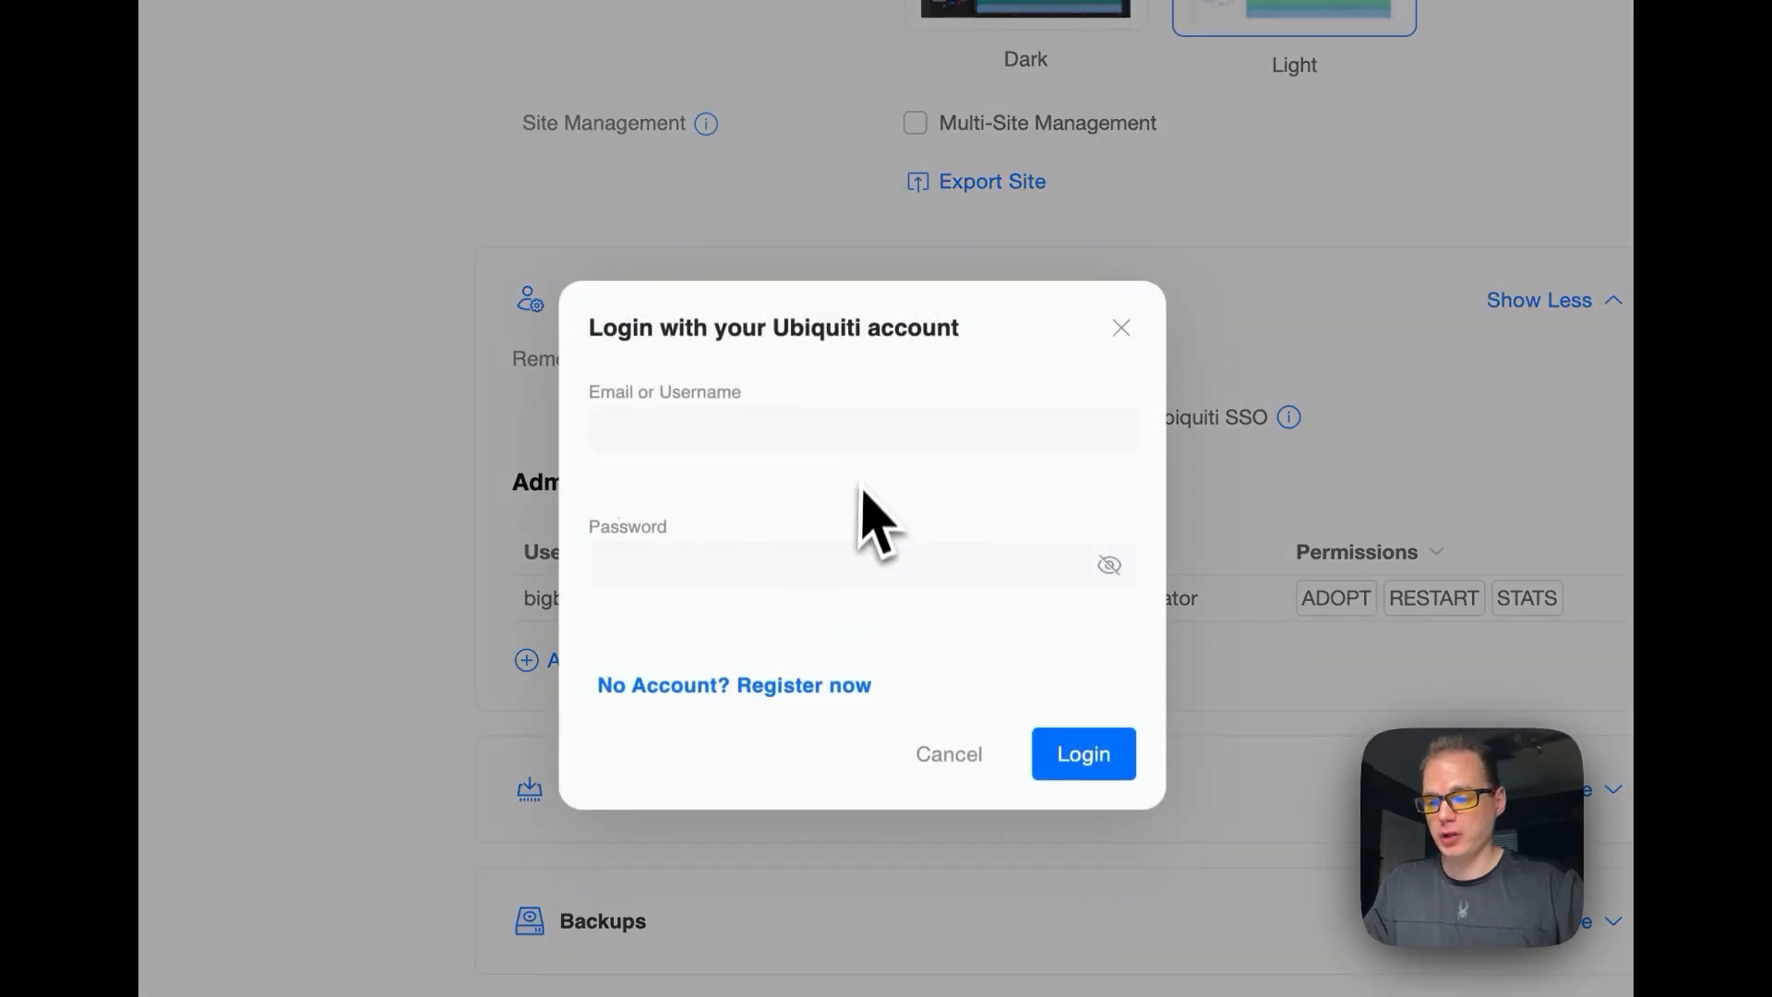
click(1121, 328)
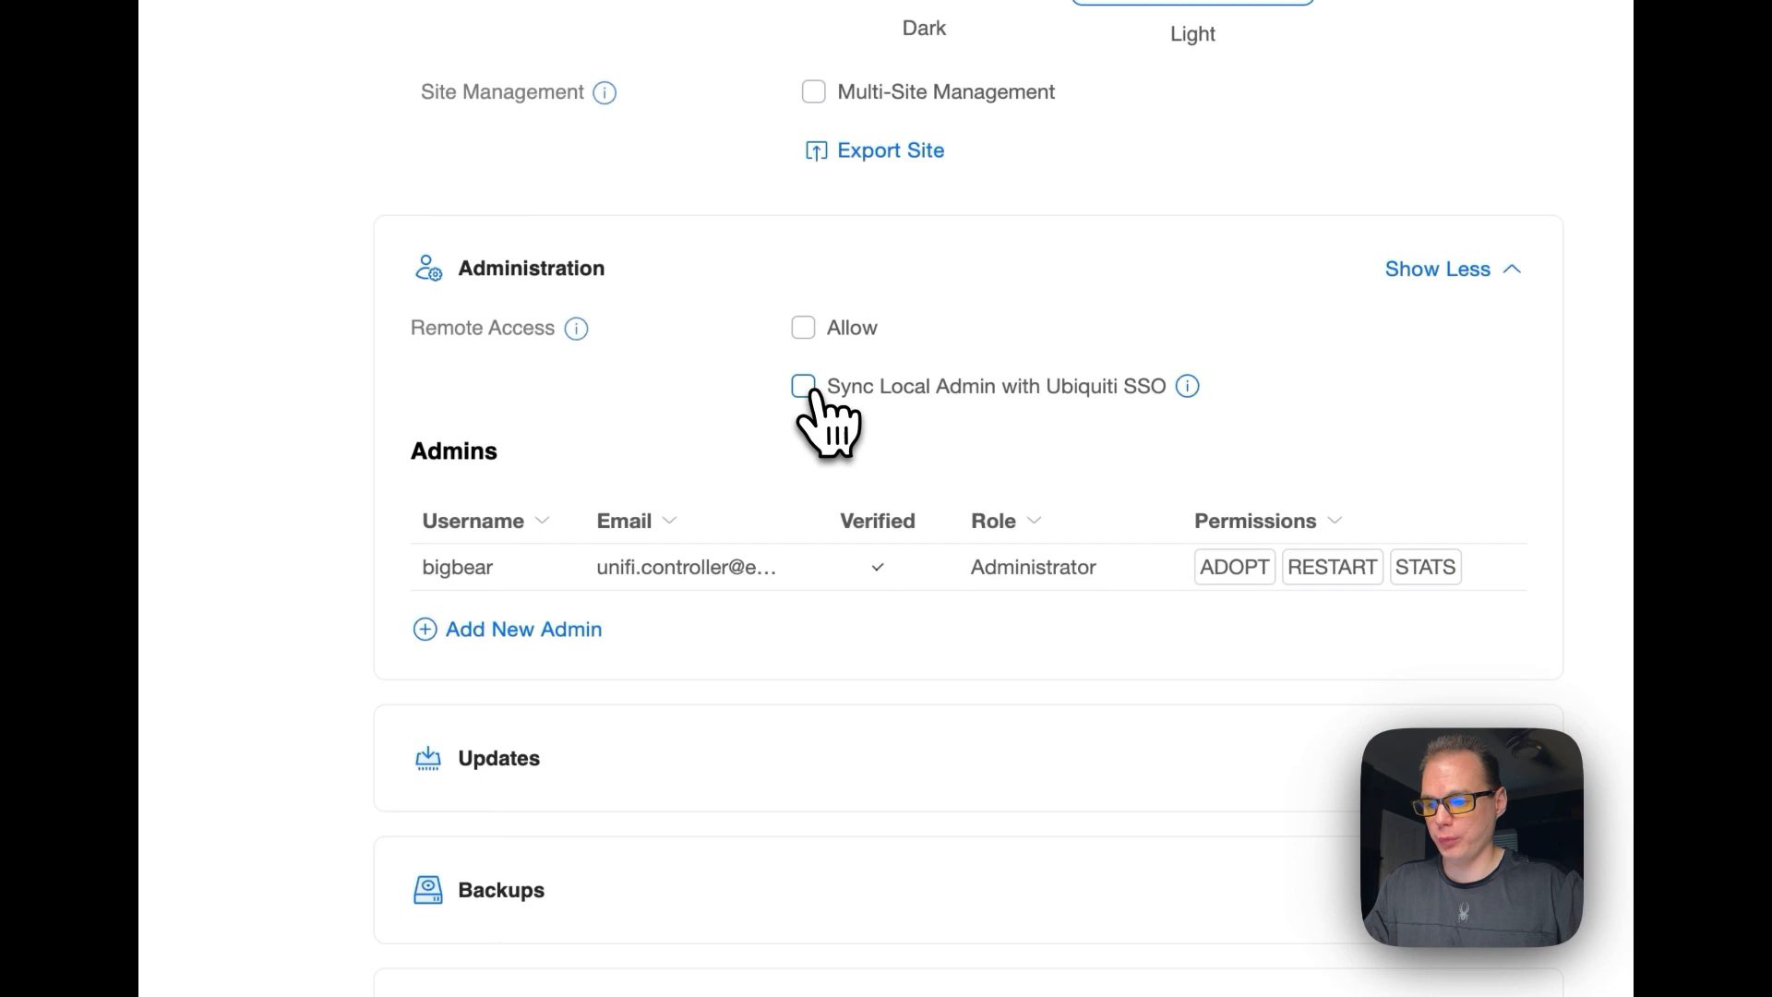
- Expand the Updates and Backups sections of the System settings and examine their options
scroll(701, 480, down, 1)
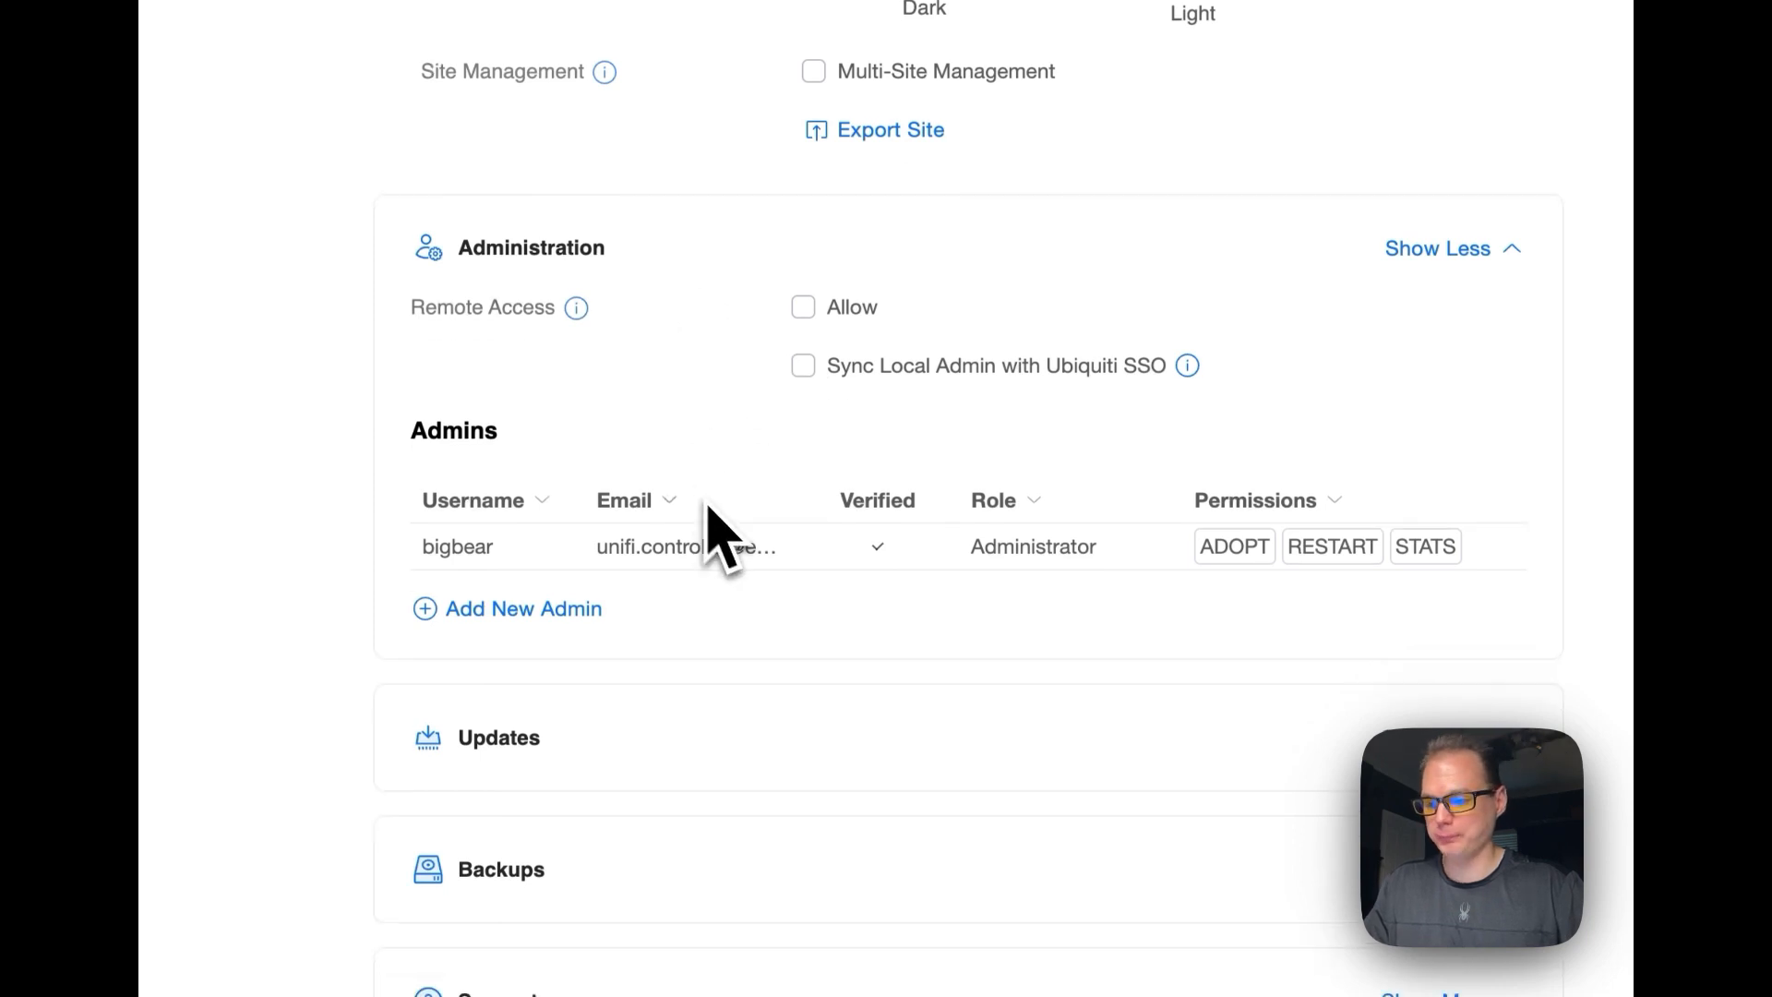
click(1433, 737)
scroll(1216, 745, down, 5)
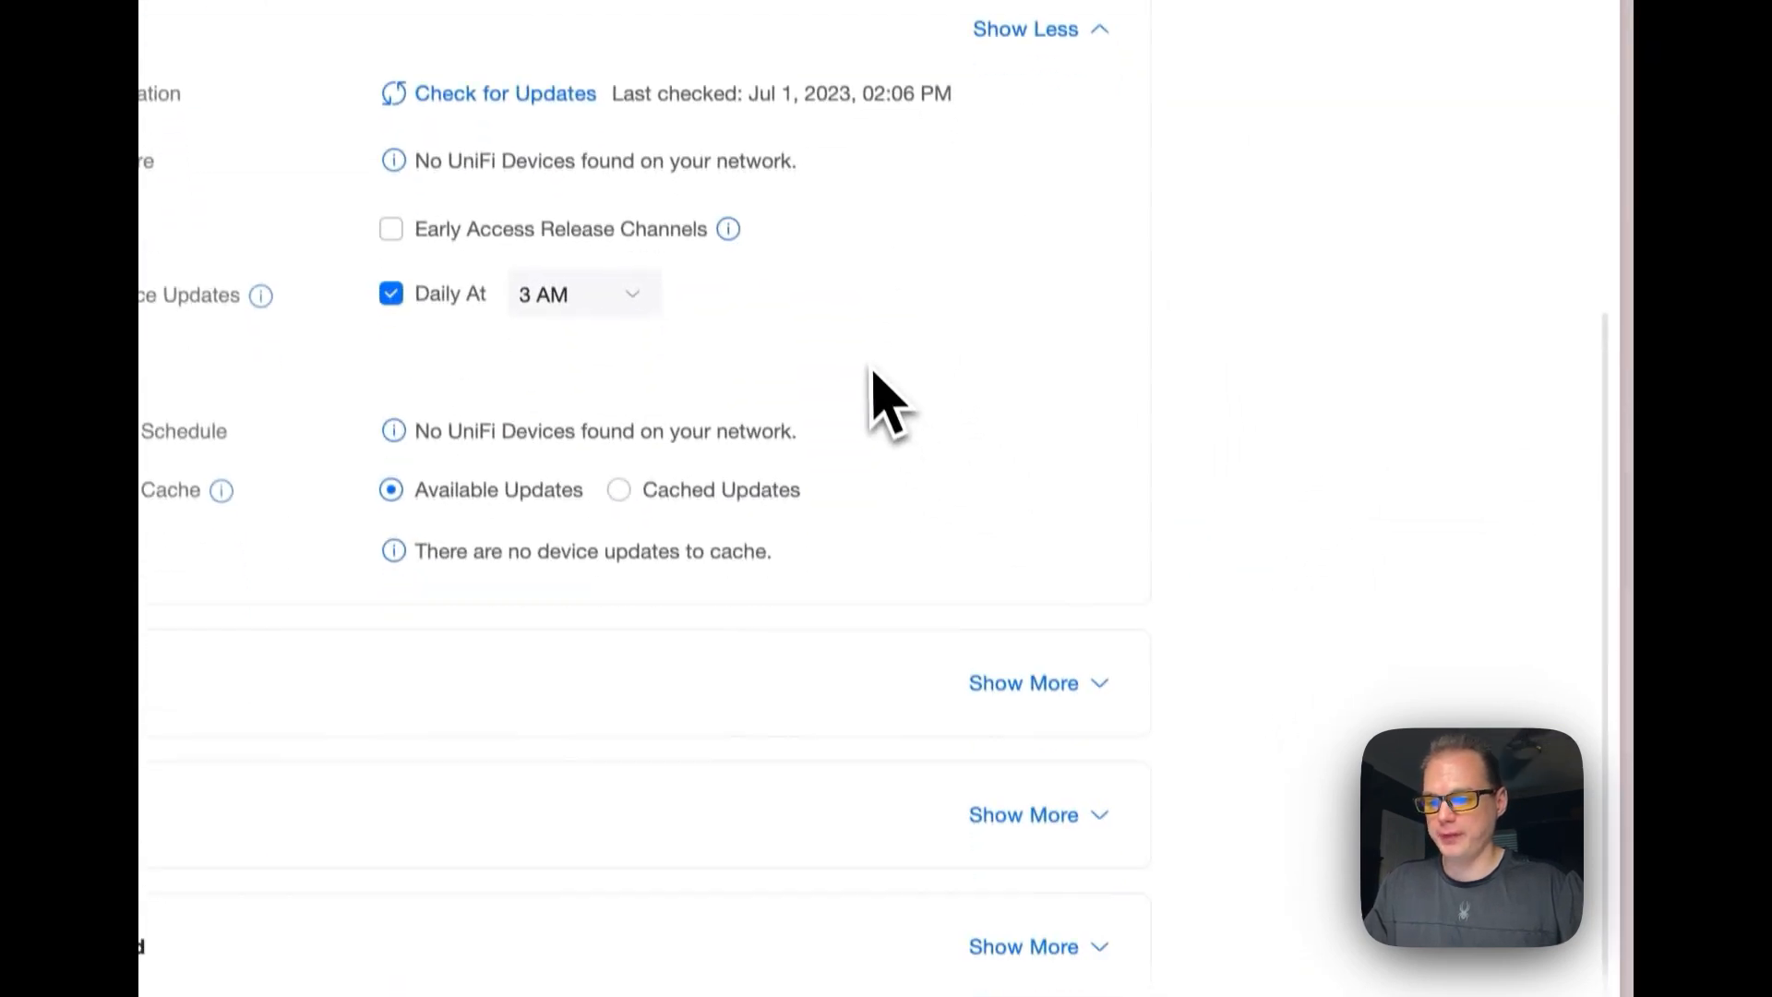
click(986, 664)
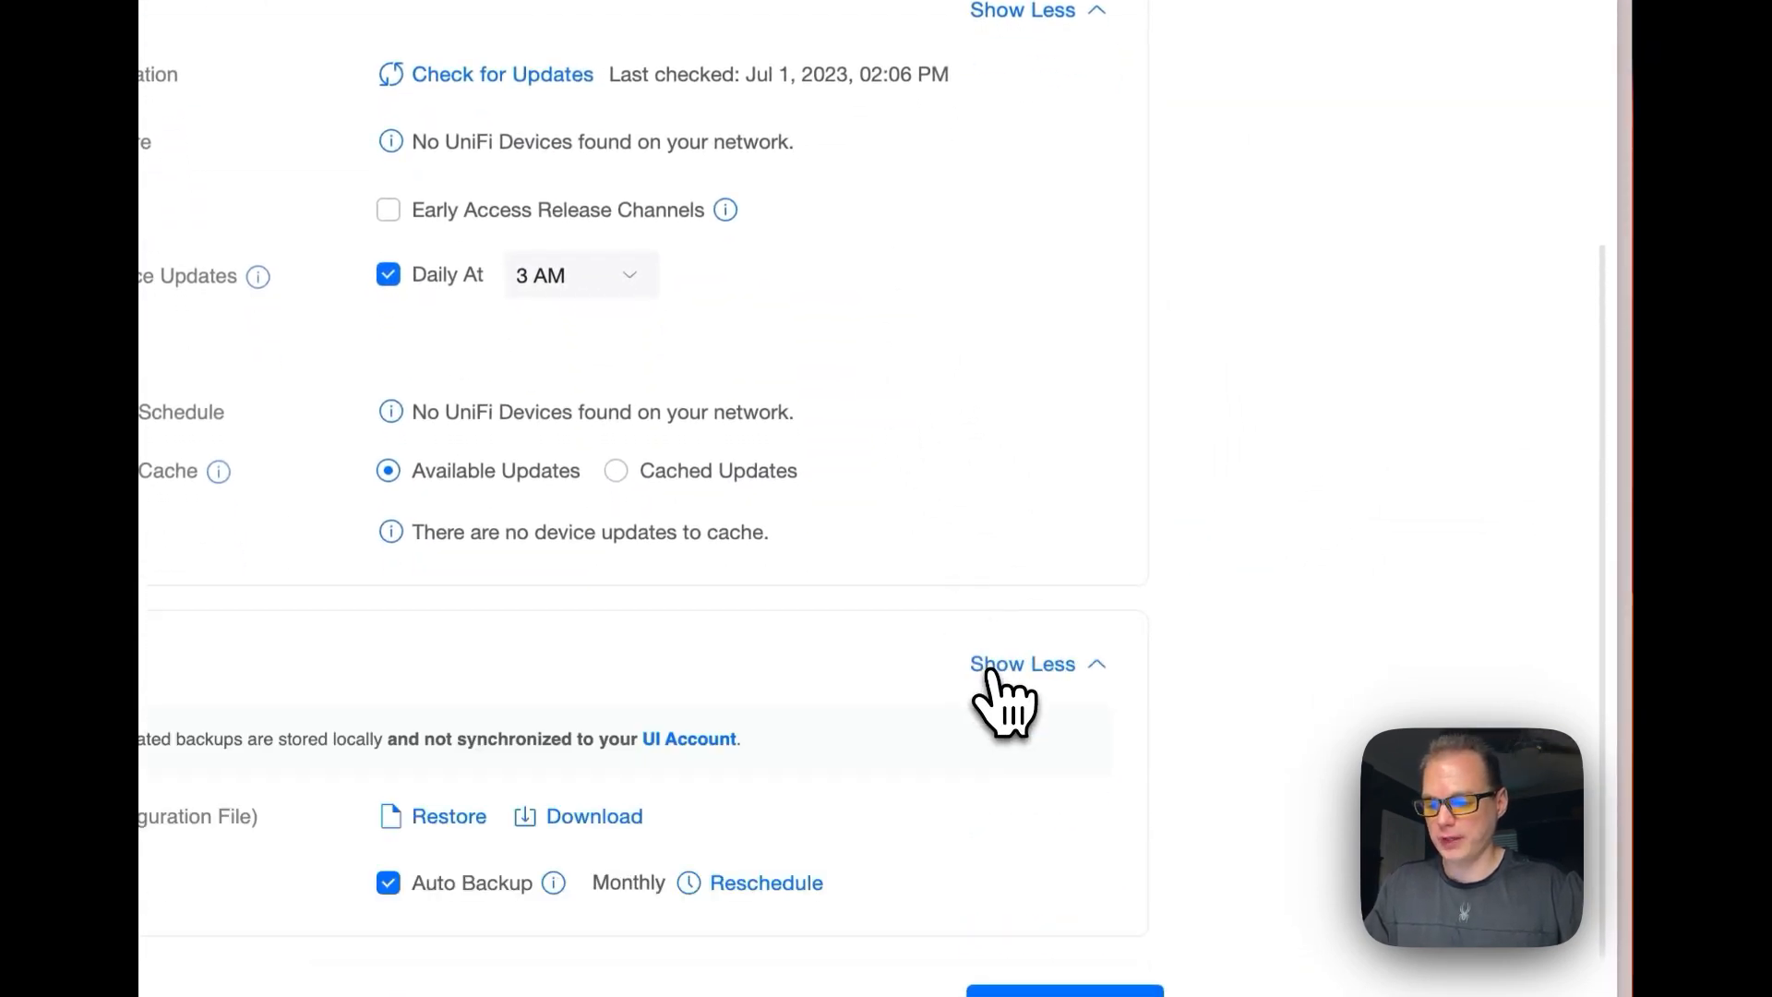
scroll(772, 594, down, 3)
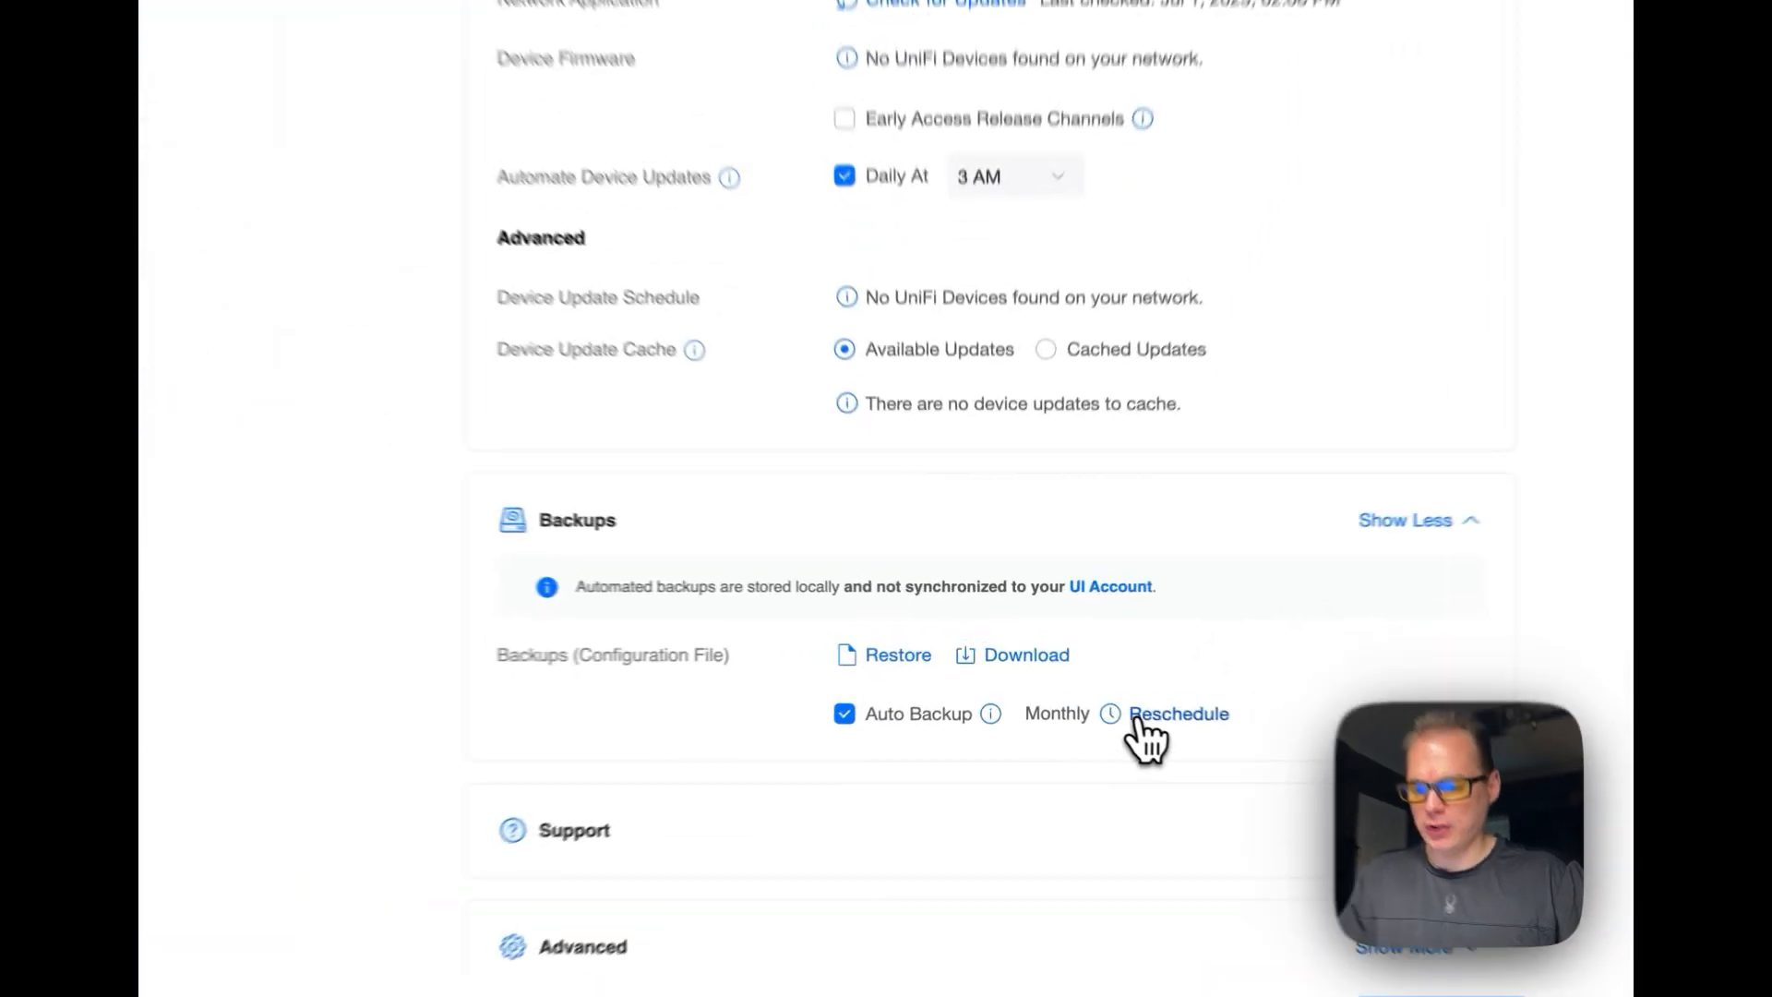
- Try a Daily repeat for the automatic backup schedule, check the Backup Retention choices, and discard the schedule change
click(1081, 678)
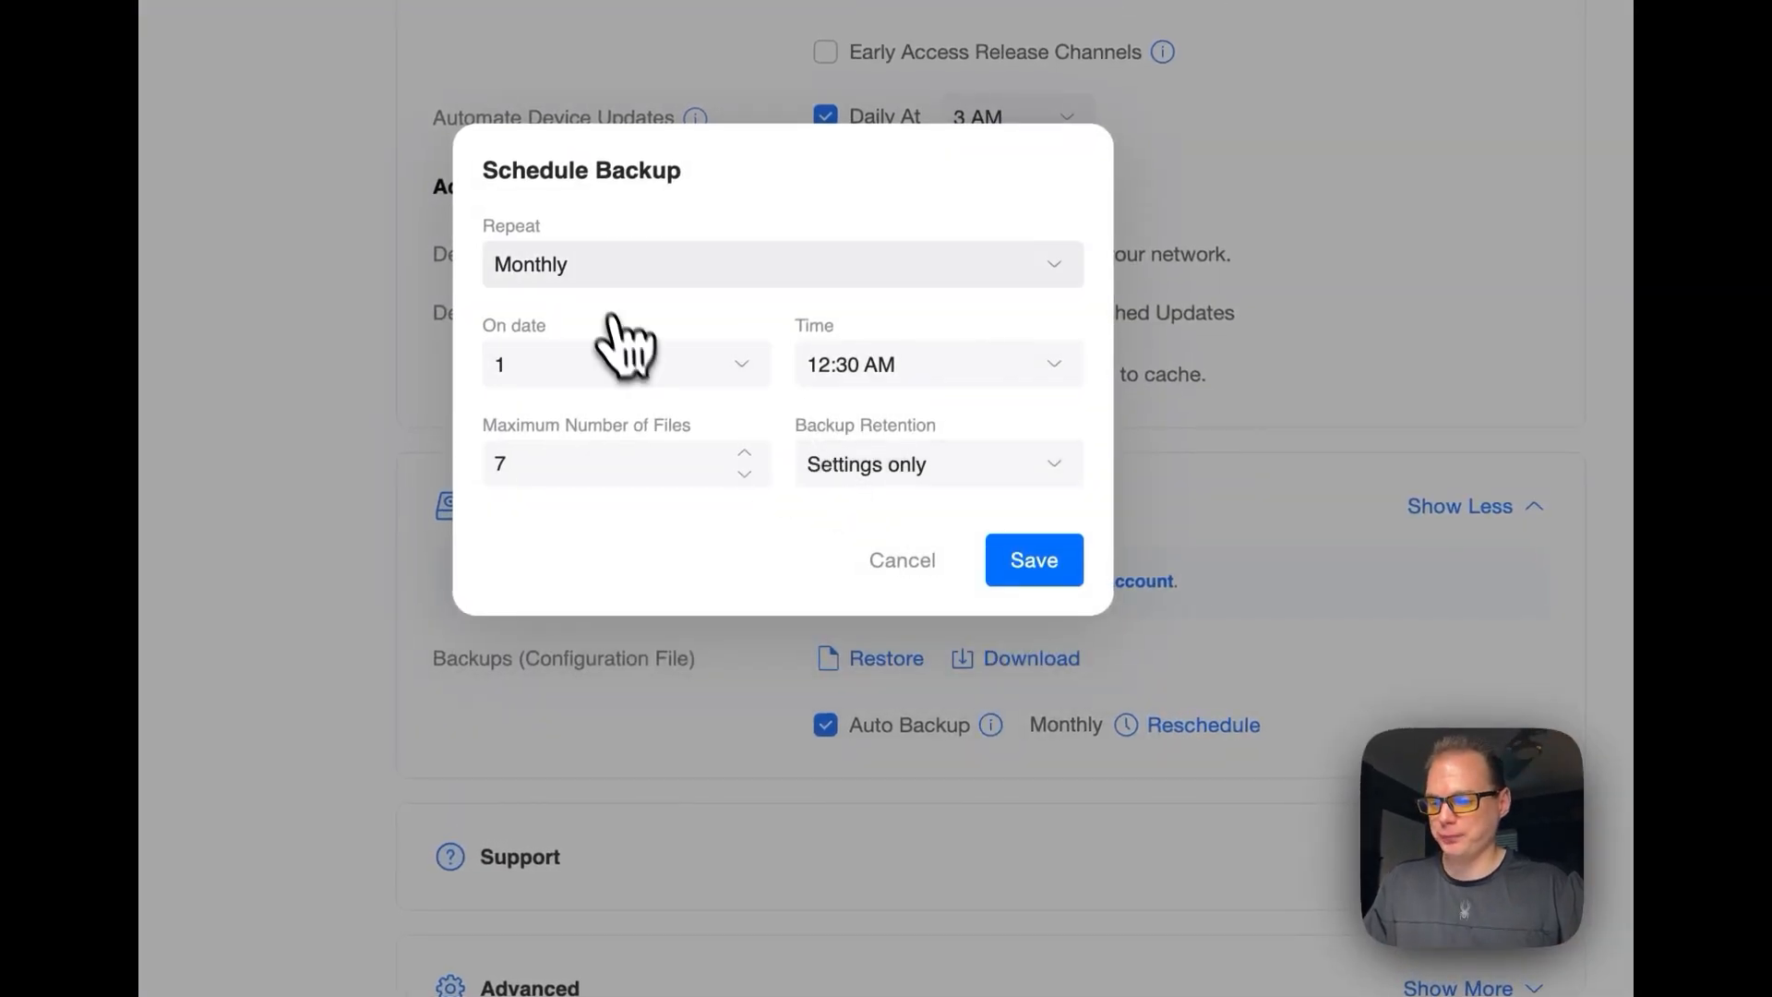
click(604, 275)
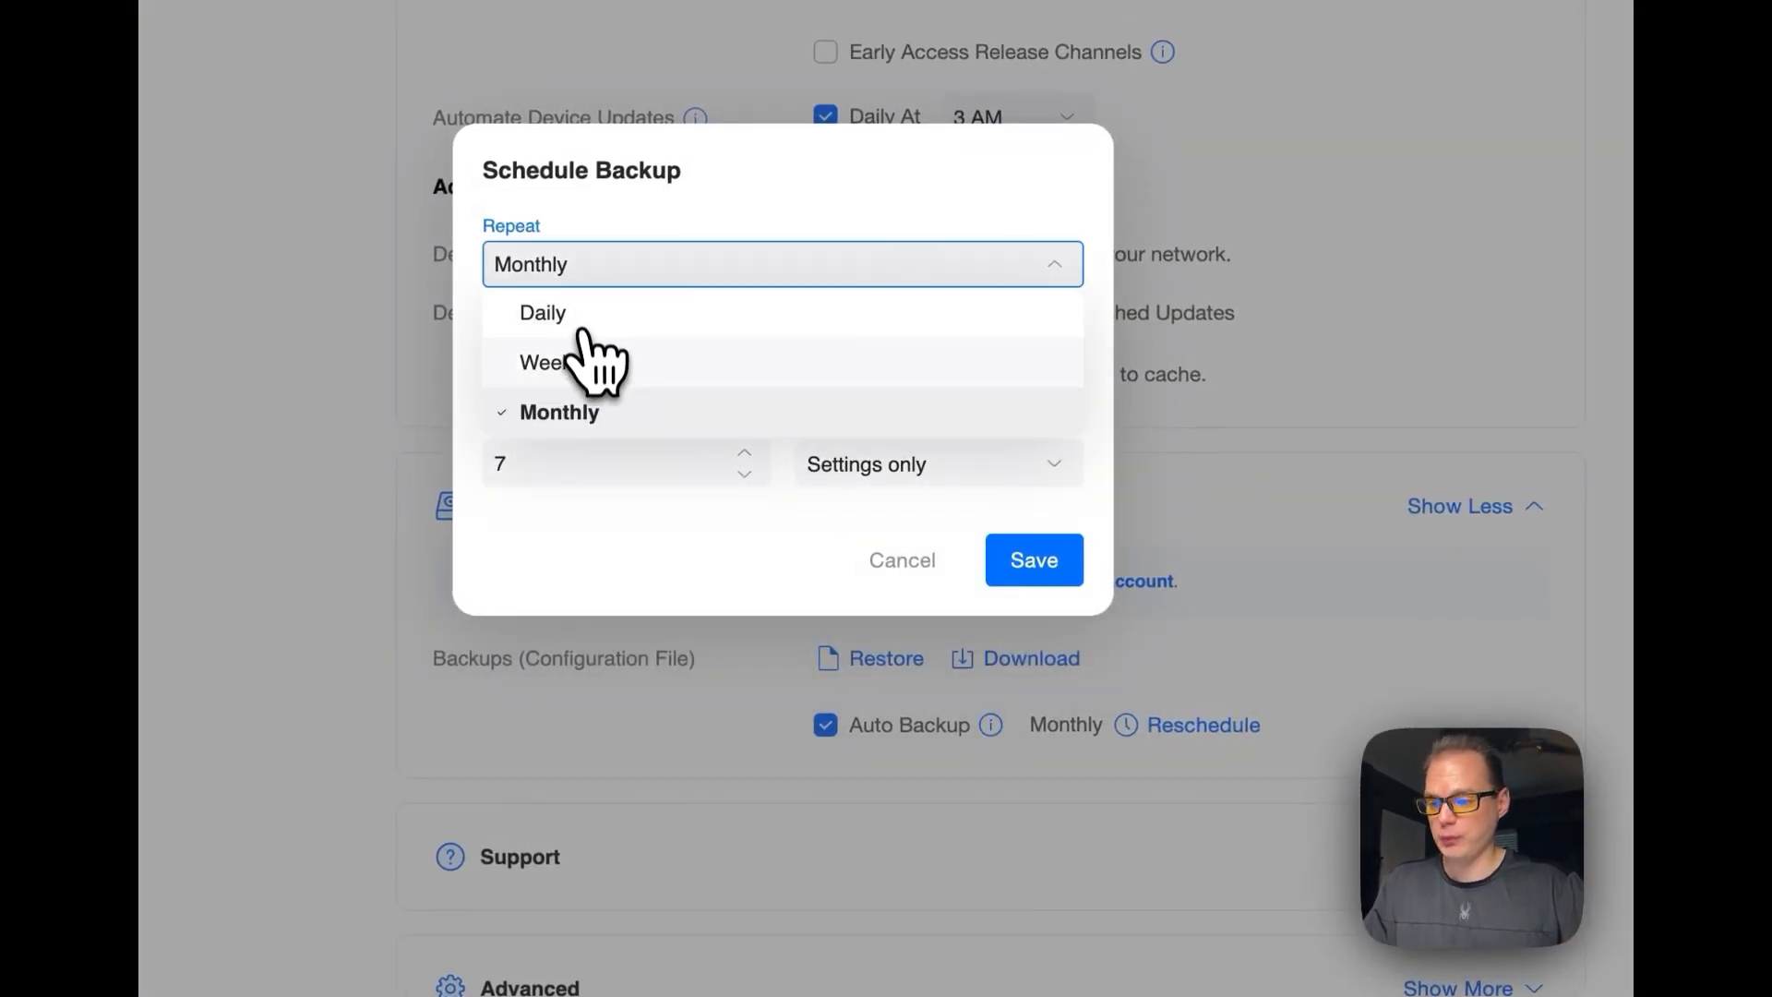
click(595, 314)
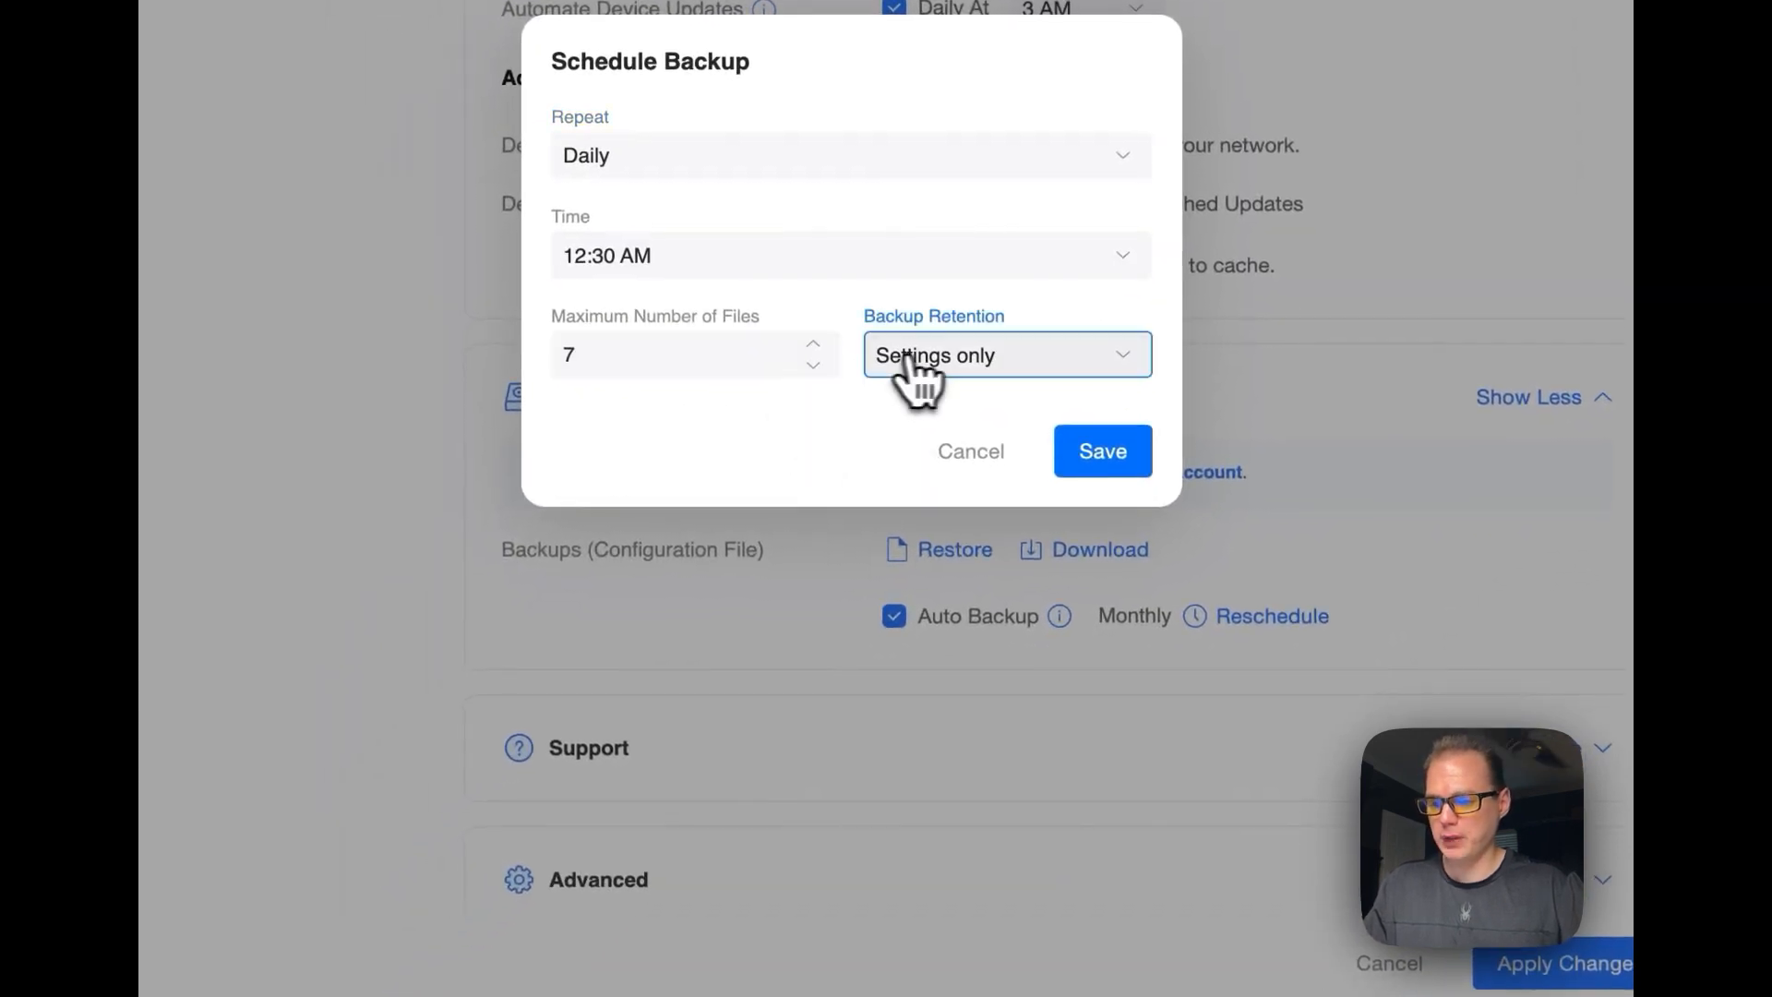
click(915, 378)
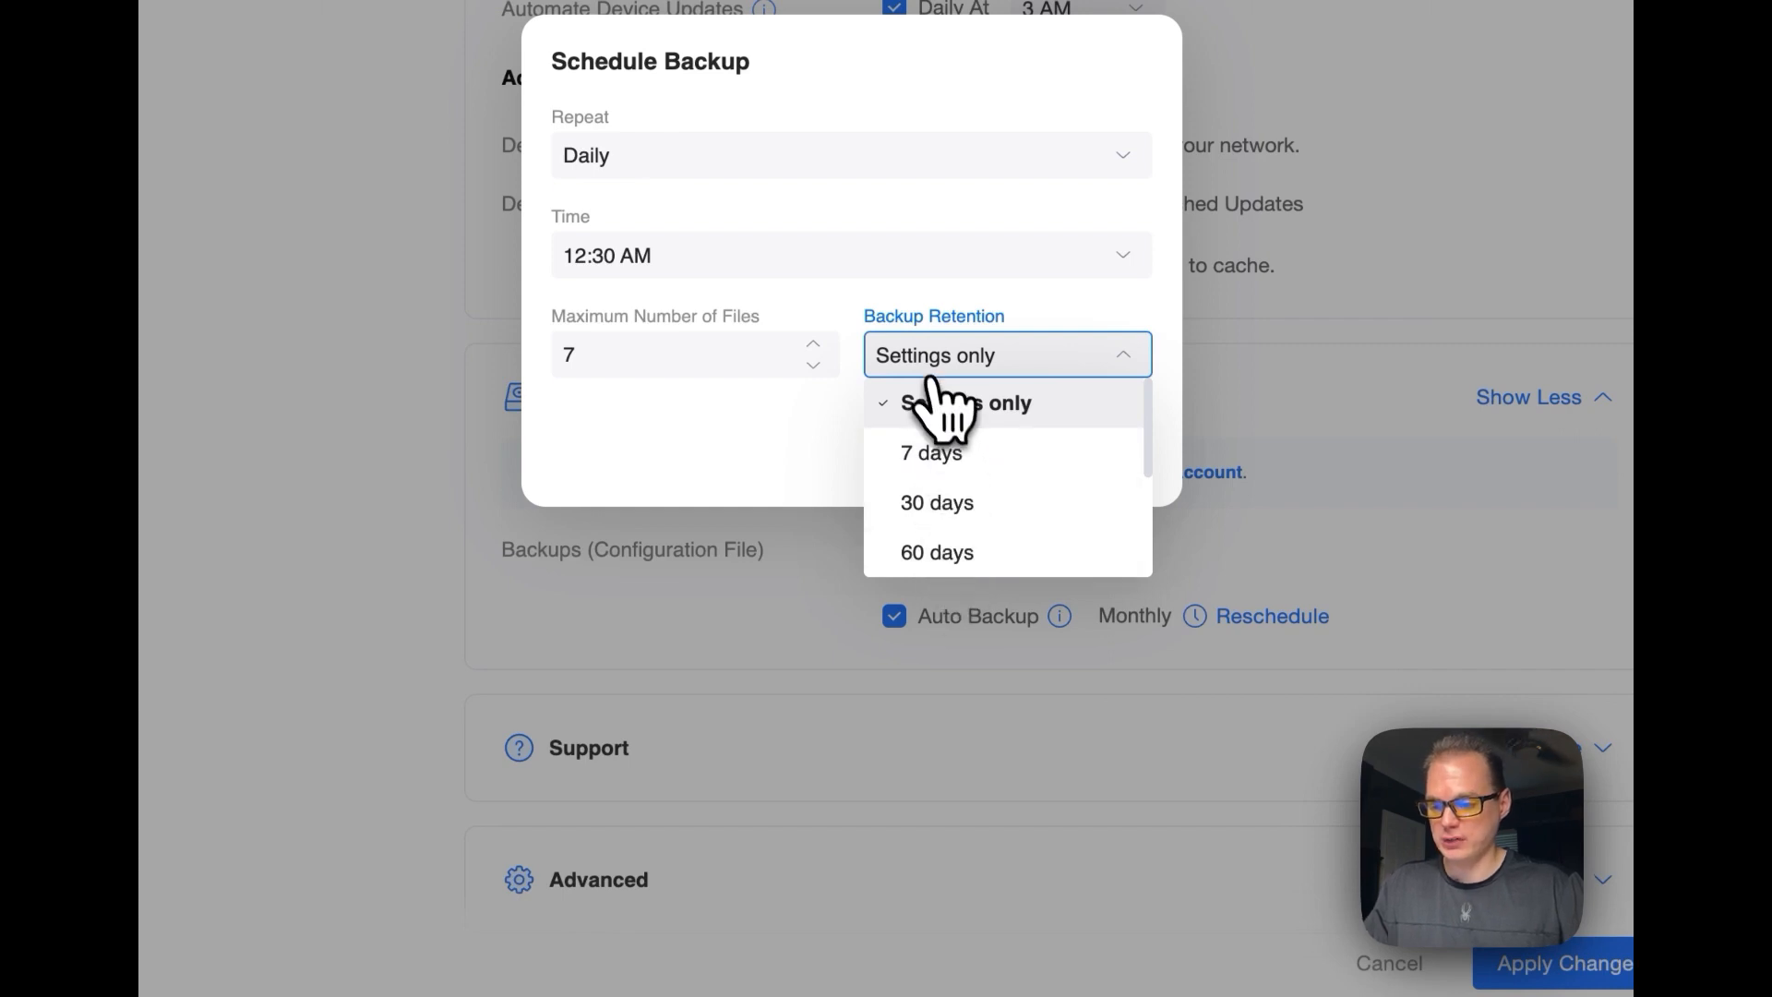
click(762, 428)
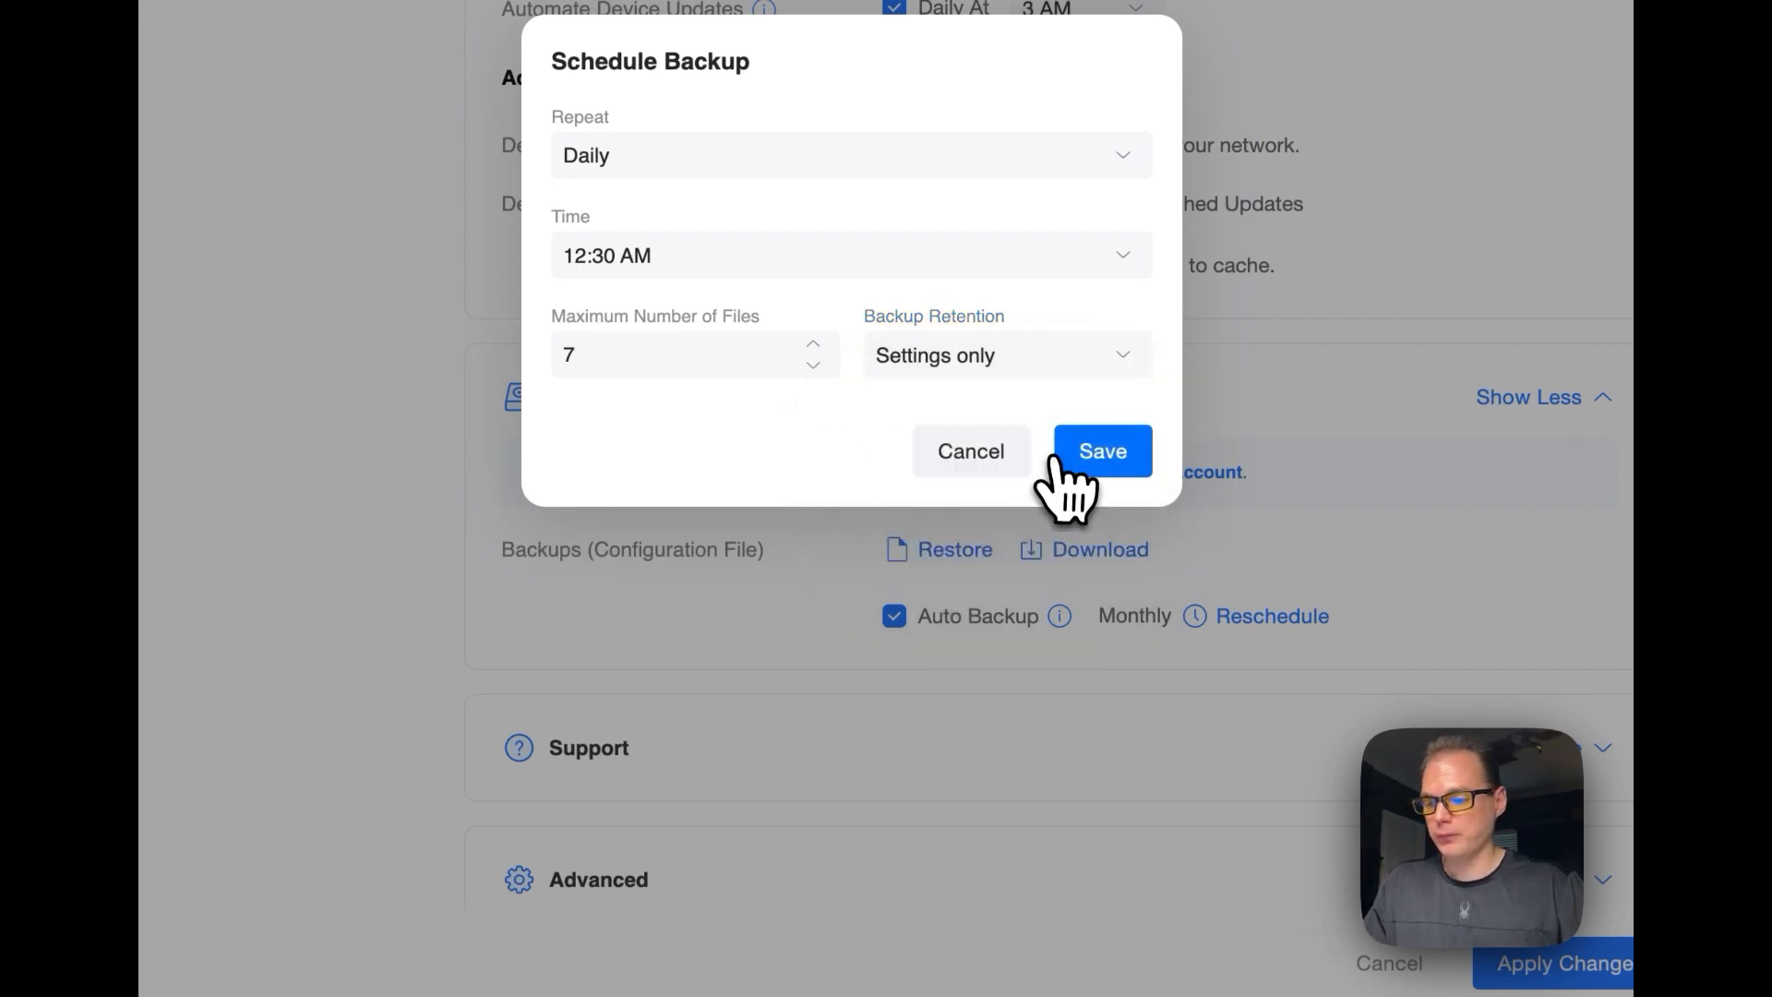
click(999, 459)
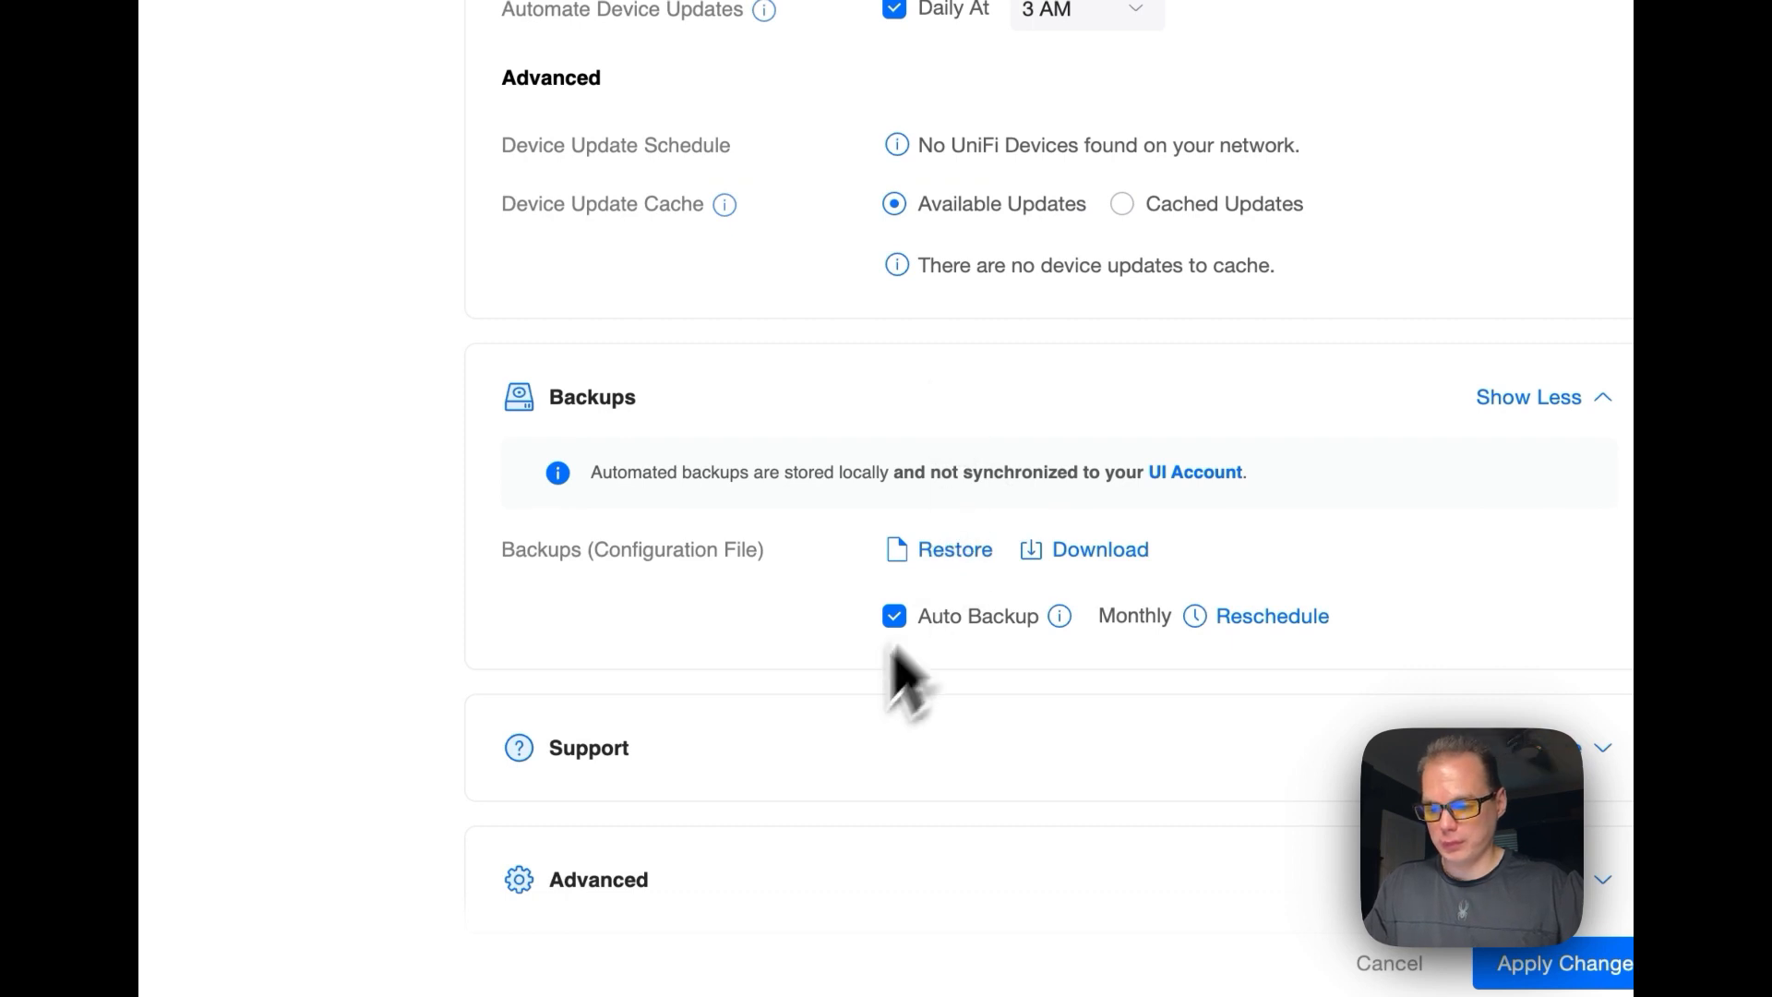
- Expand the Support and Advanced sections and examine the logging, SNMP monitoring and device SSH authentication options
click(1522, 747)
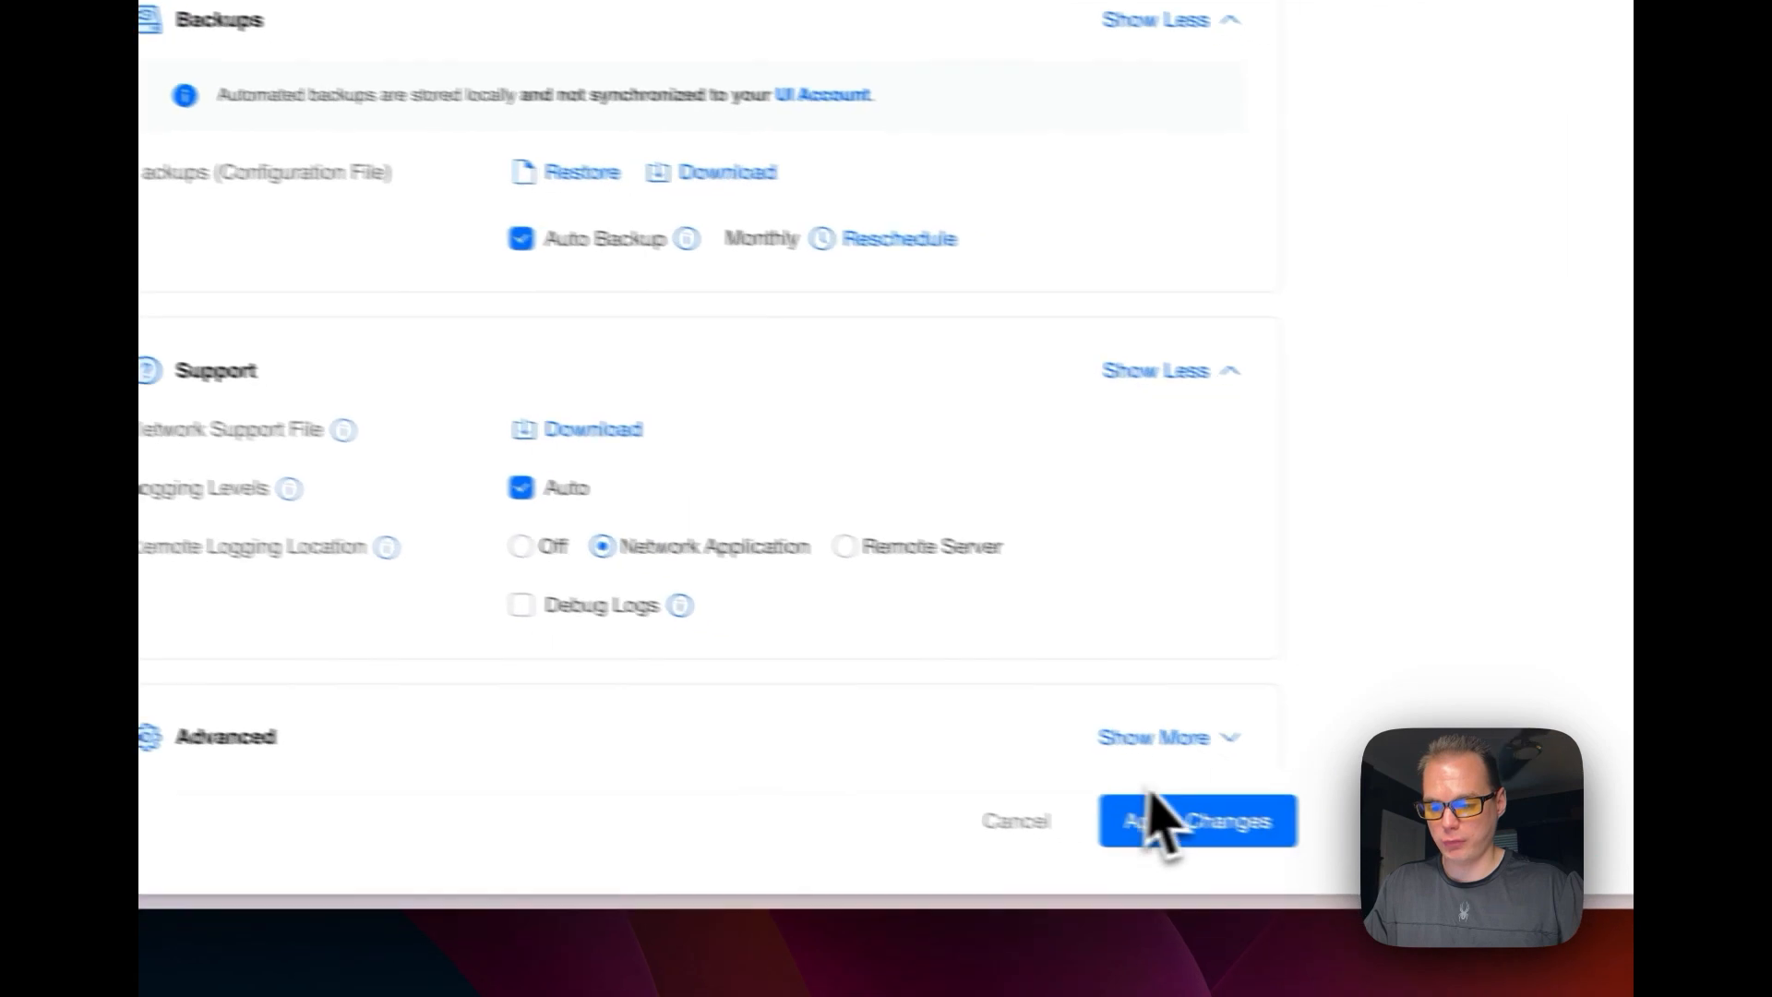
click(1153, 738)
scroll(960, 520, down, 10)
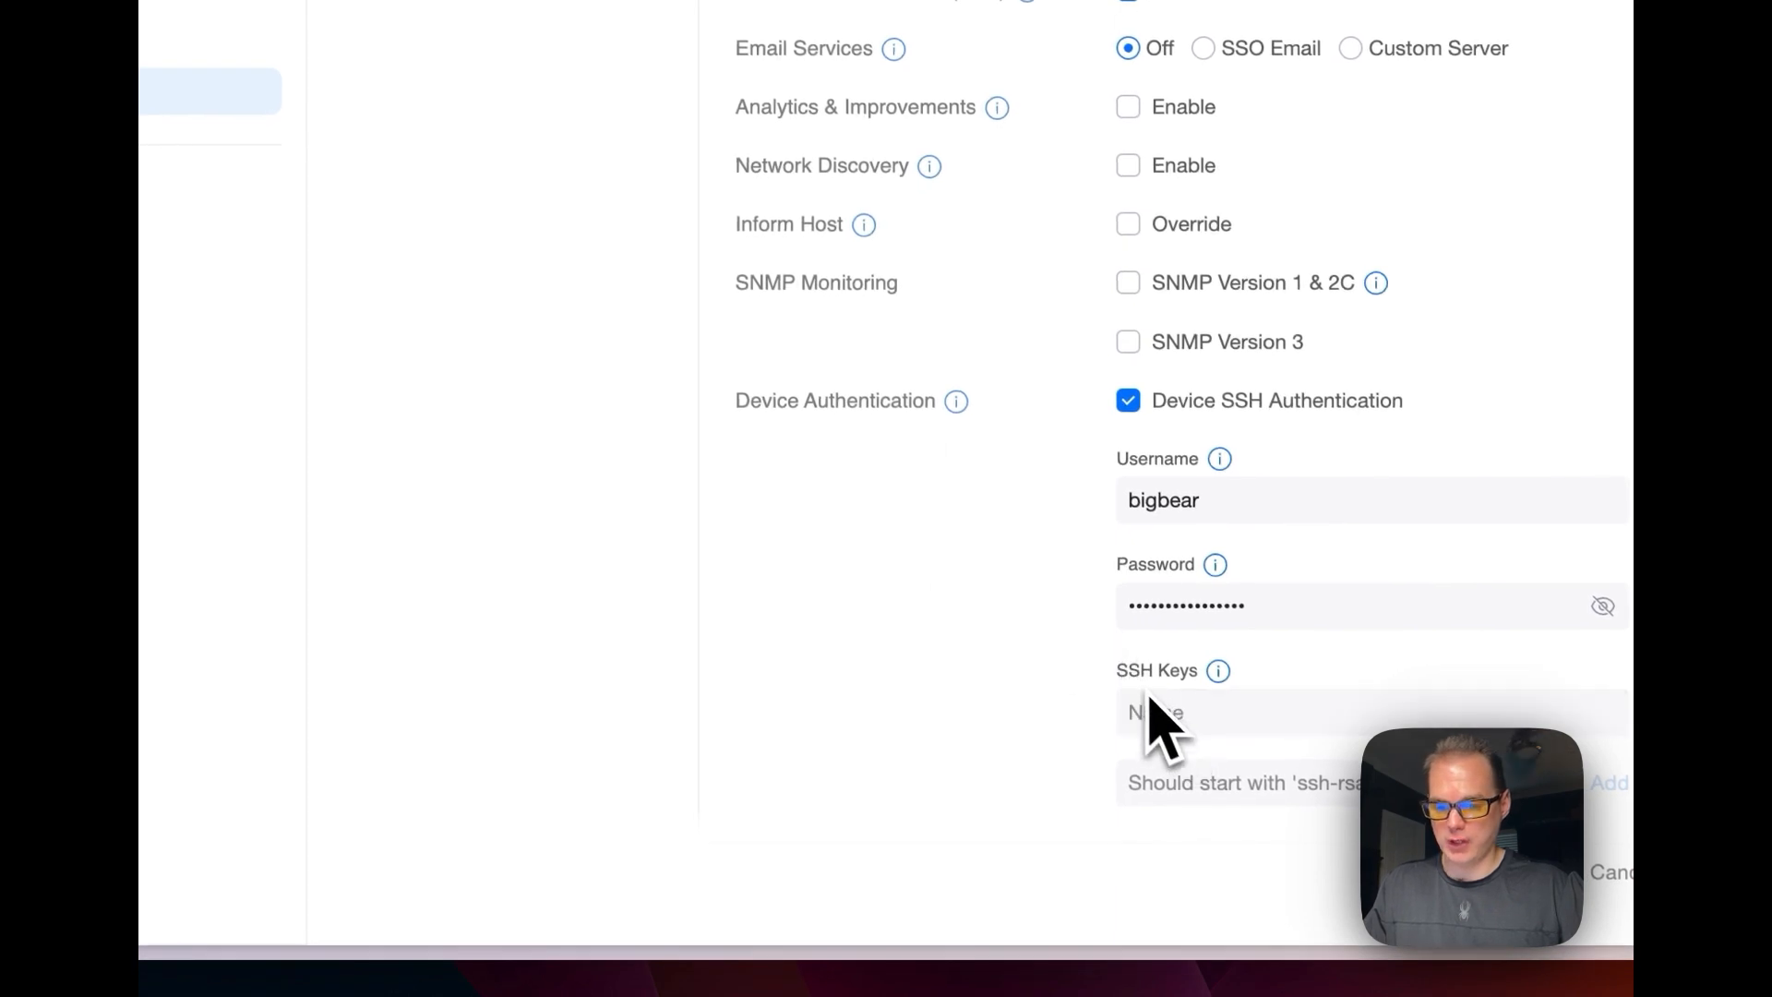
scroll(737, 433, up, 15)
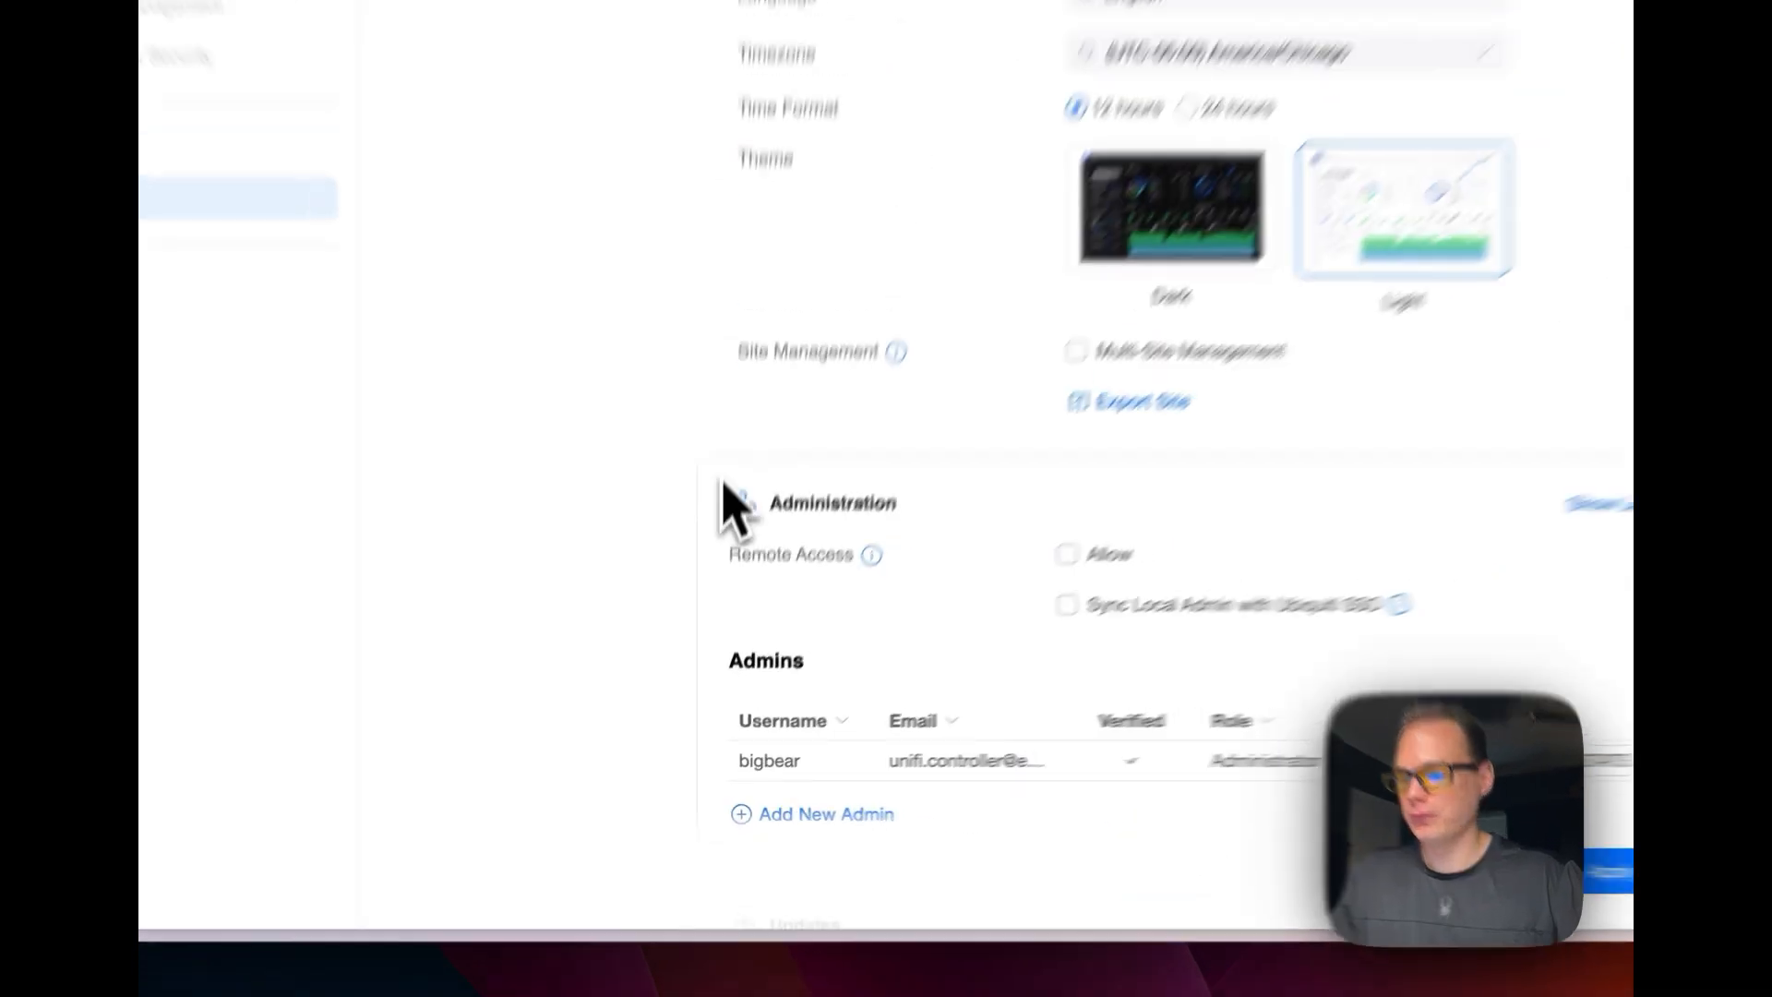